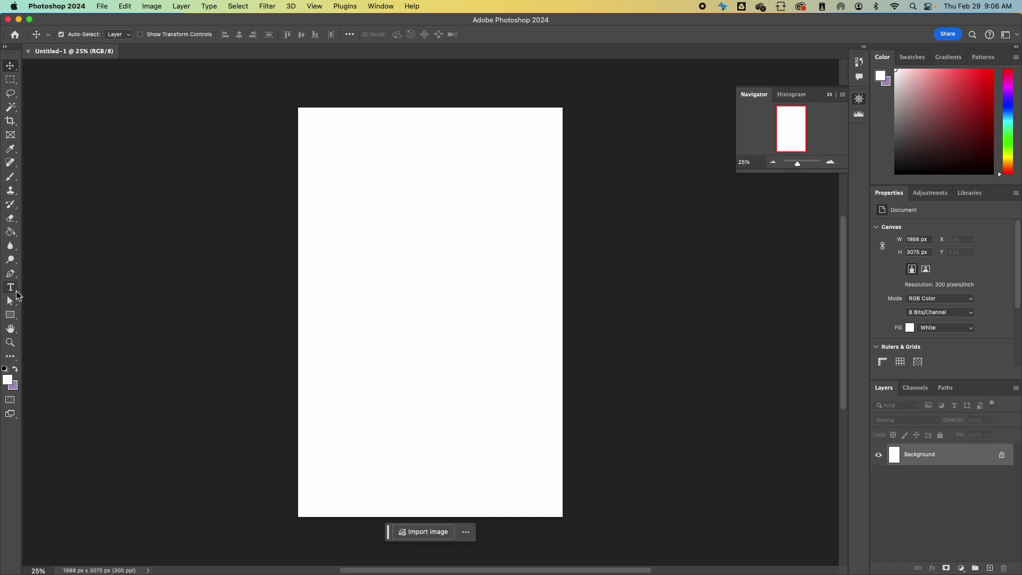
- Add a text line reading "Hello my name is Whatever" near the top of the page and reposition it fully within the canvas
left_click(384, 220)
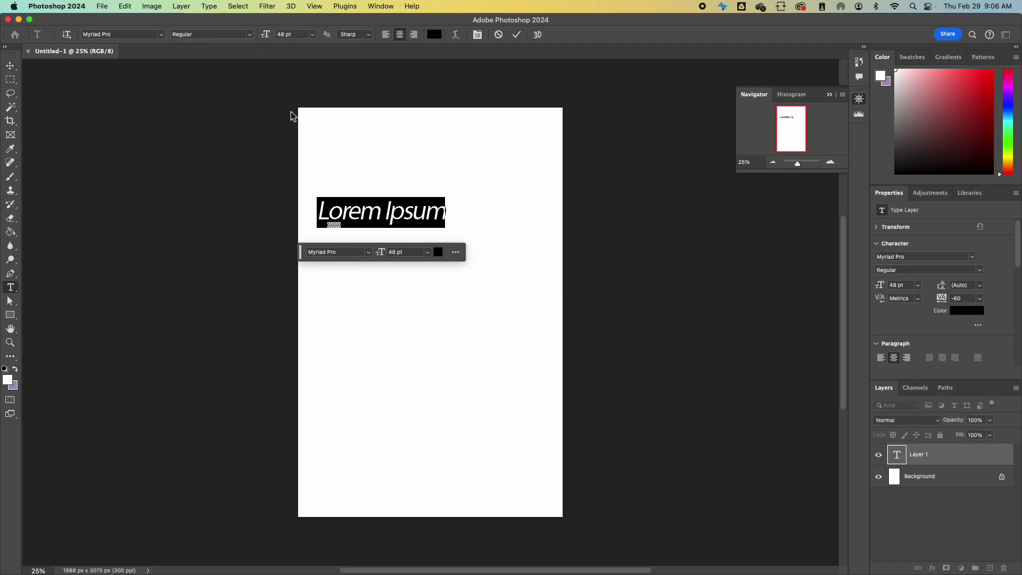
type("a;dsjg[pqhj[pjh")
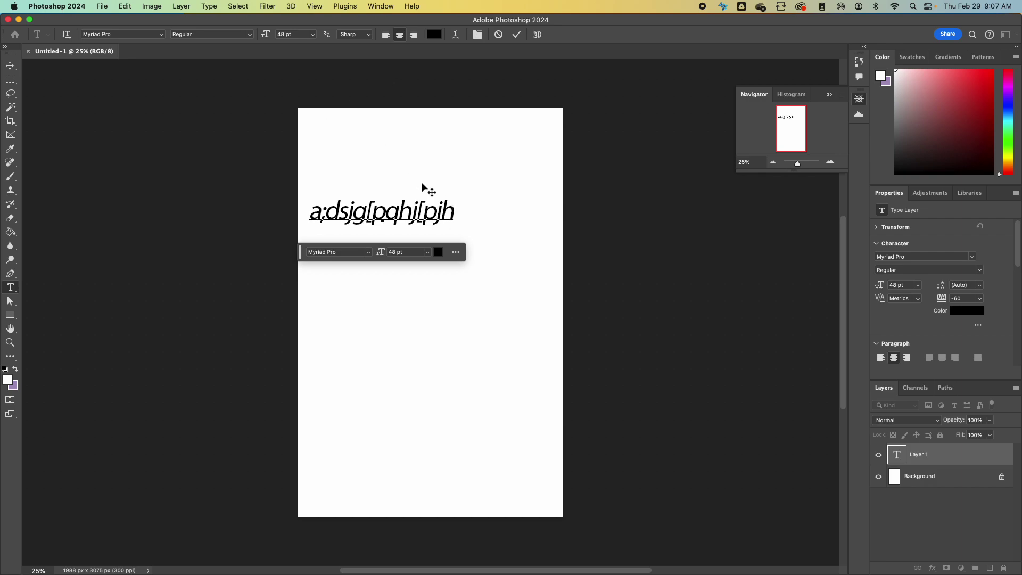
triple_click(422, 210)
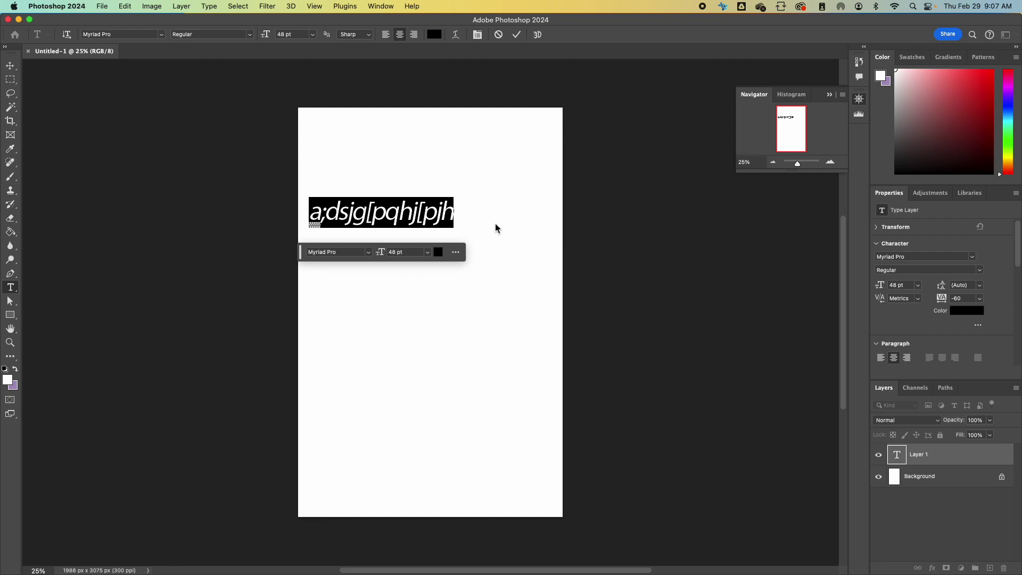
type("Hello my nam")
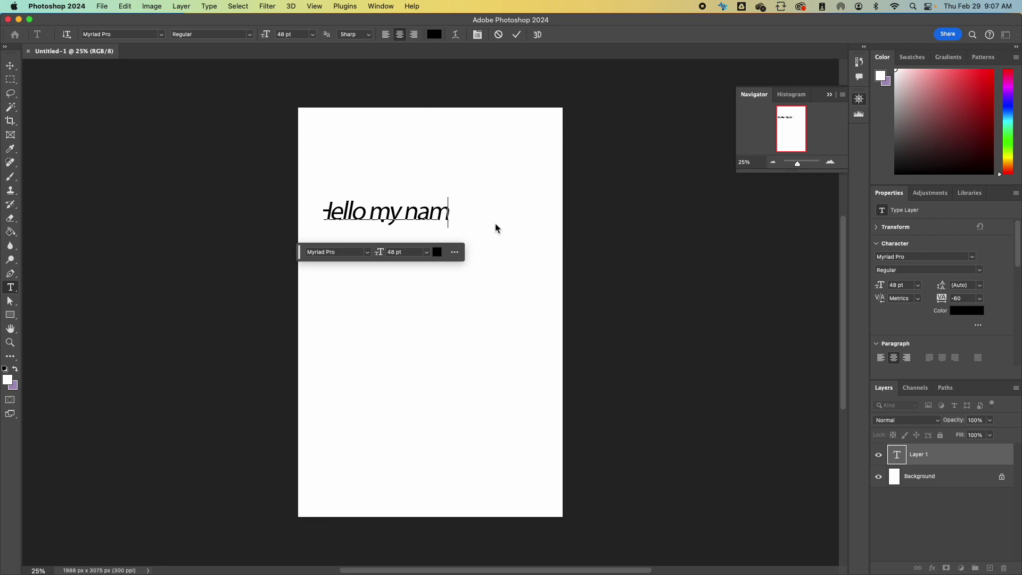
type("e is Wqhtever")
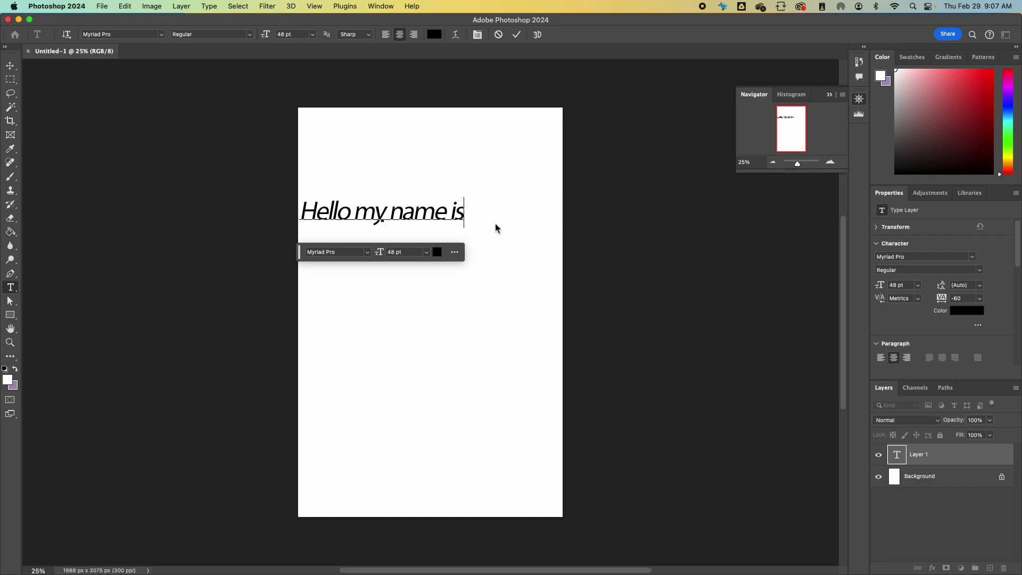
key("BackSpace")
key("BackSpace")
key("BackSpace")
key("BackSpace")
key("BackSpace")
key("BackSpace")
key("BackSpace")
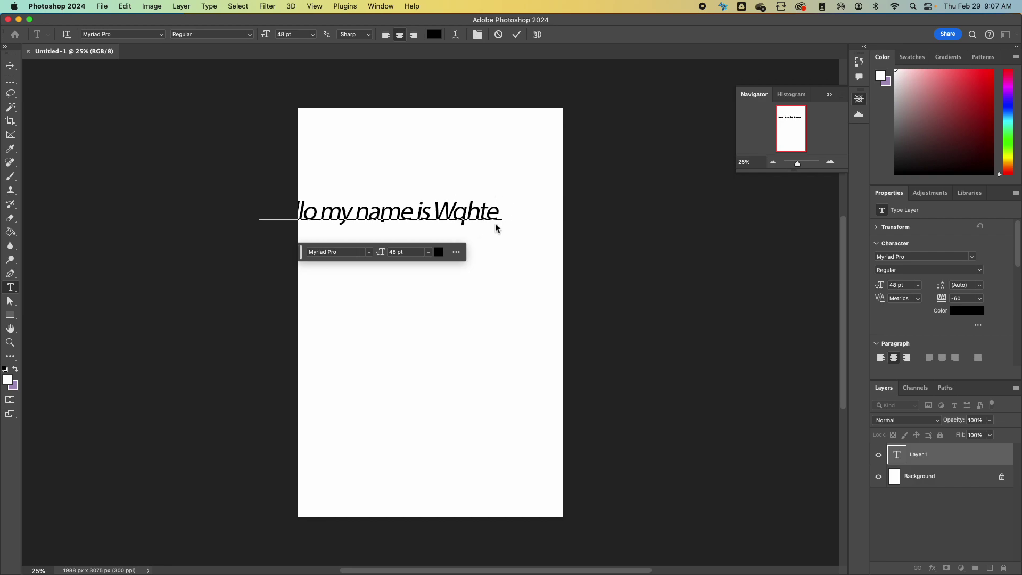
type("hatever")
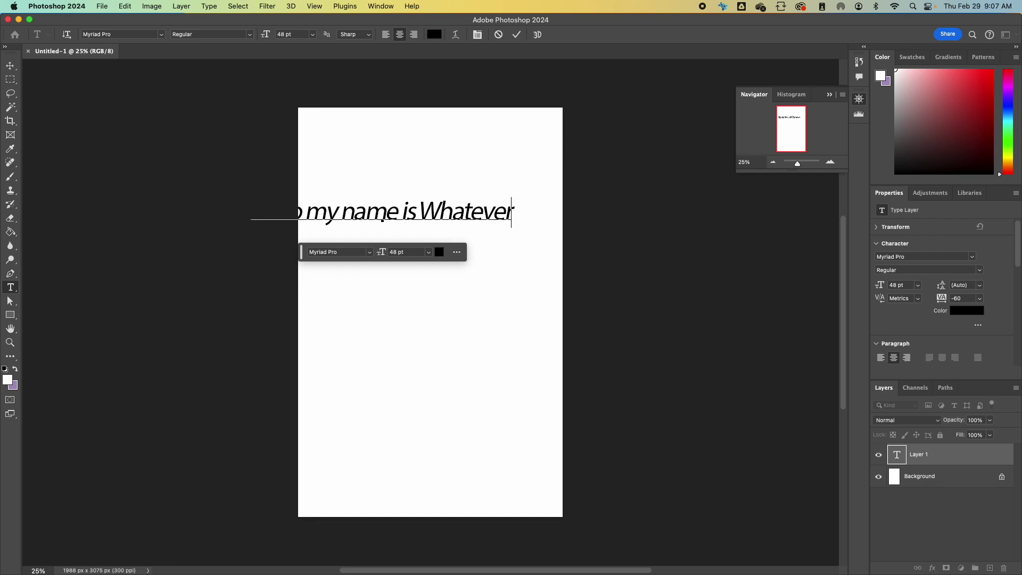
left_click(10, 65)
left_click_drag(351, 212, 399, 185)
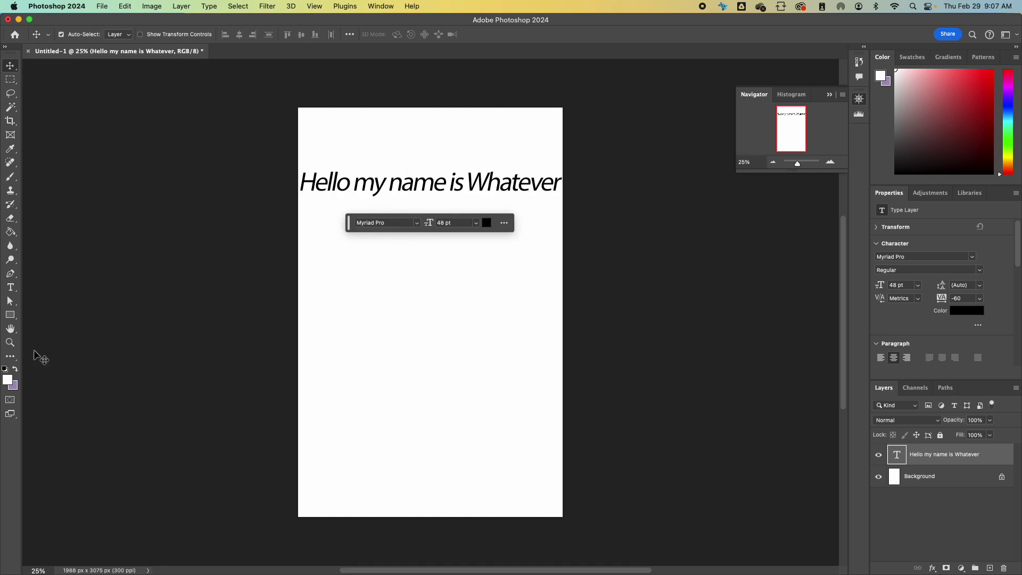
- Examine the font list for the heading with the favorites filter and the similar-fonts filter
left_click(418, 225)
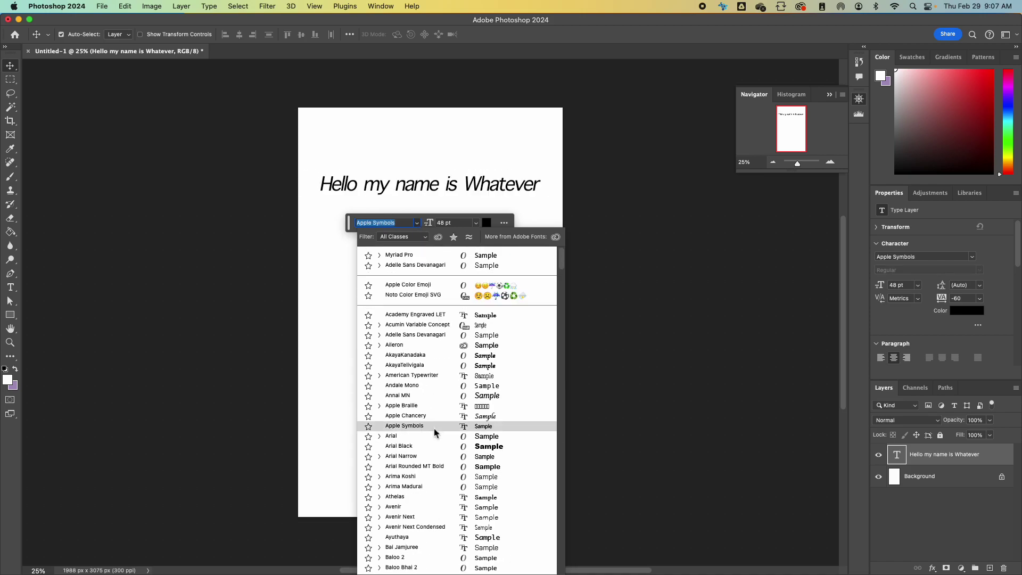
left_click(453, 237)
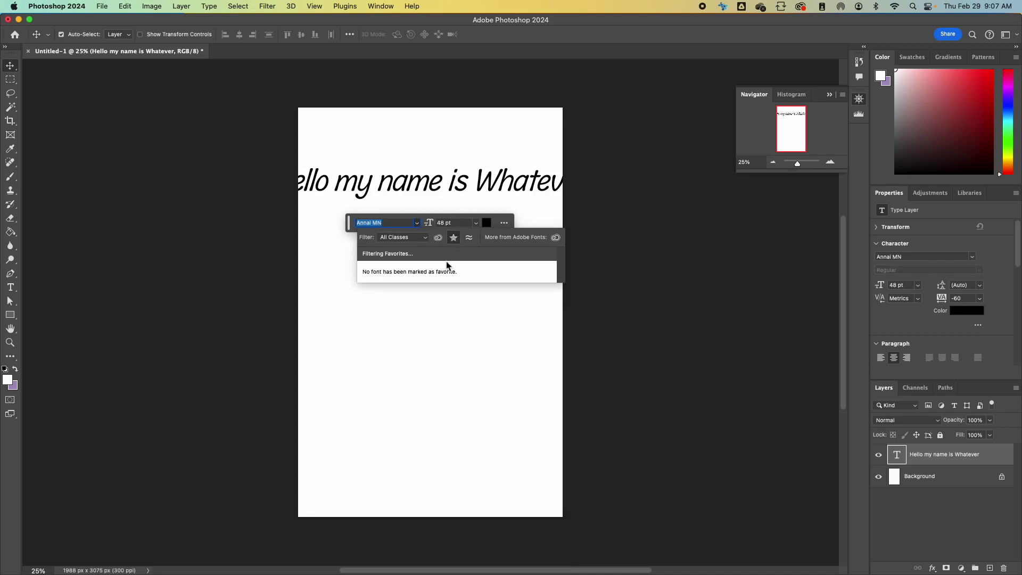
left_click(426, 241)
left_click(470, 238)
left_click(469, 238)
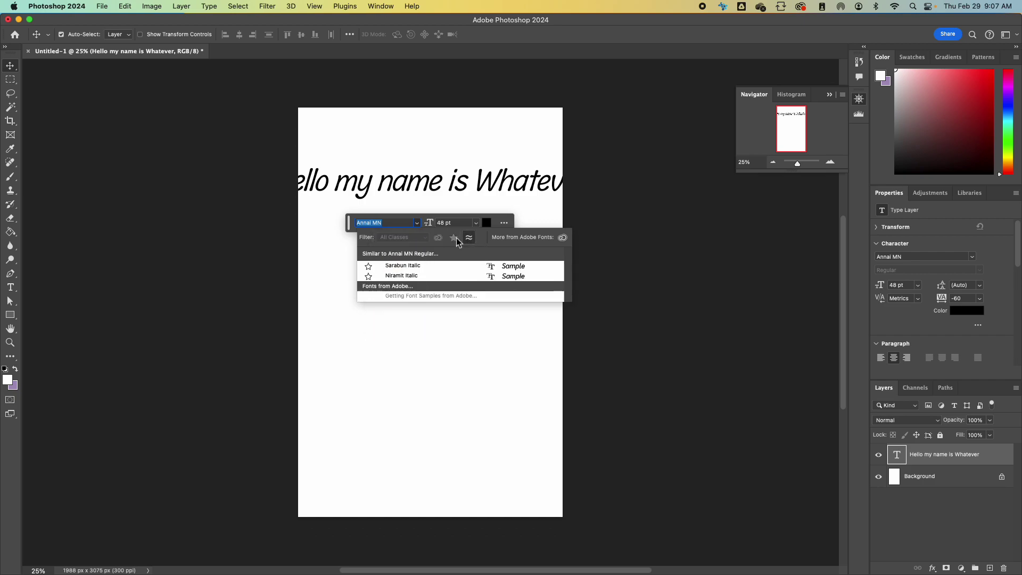
left_click(472, 237)
left_click(456, 239)
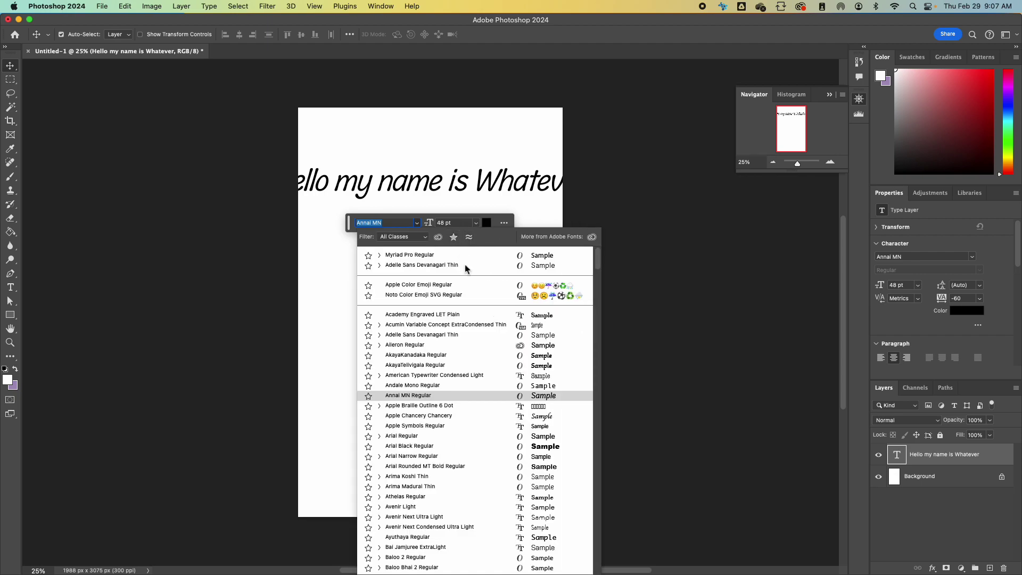
- Browse the full font list, set the heading's font to Apple Symbols and deselect the text layer
scroll(479, 430, "down", 4)
scroll(479, 436, "down", 15)
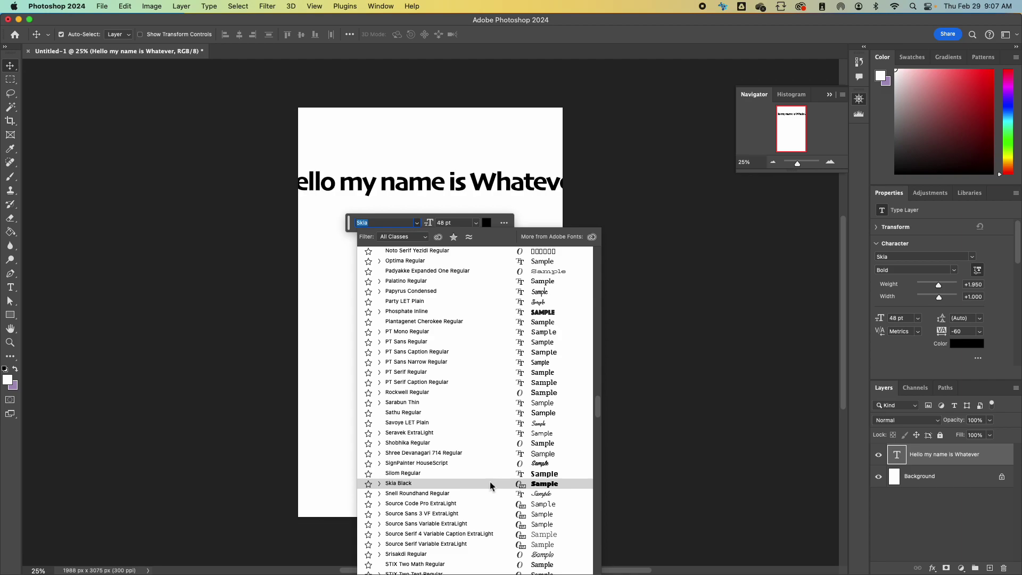
scroll(490, 483, "down", 9)
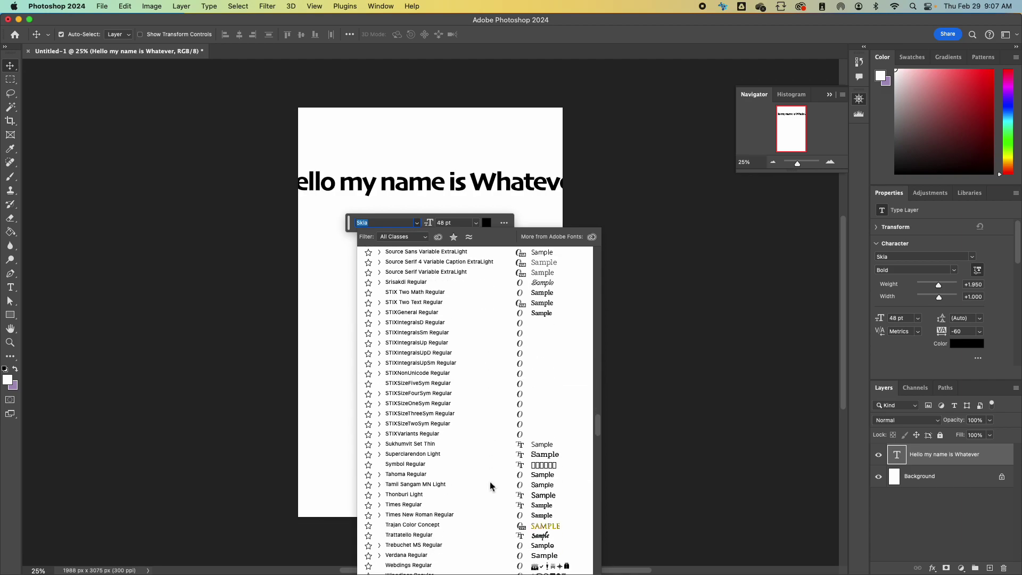
scroll(490, 486, "down", 10)
scroll(495, 352, "down", 3)
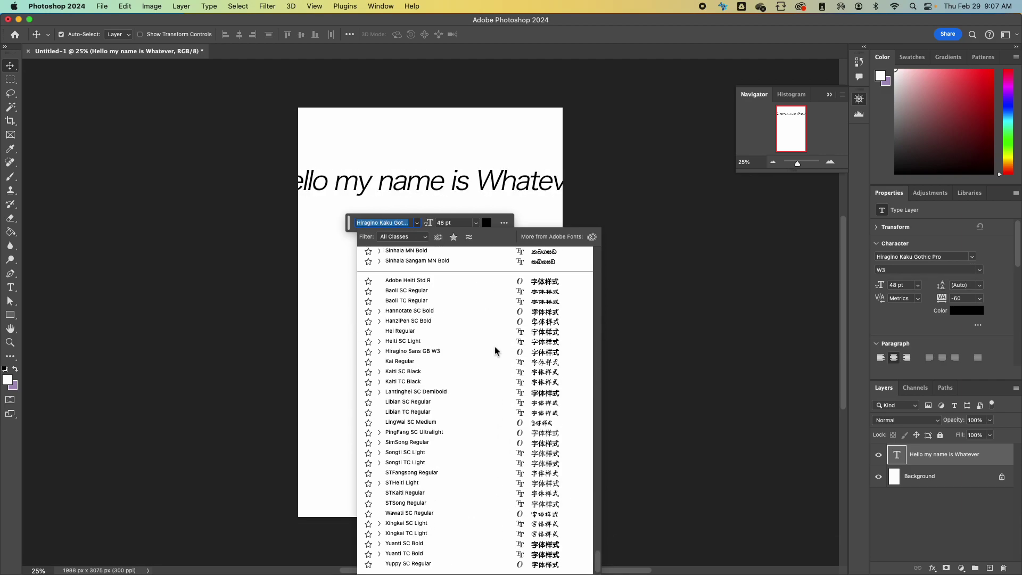
scroll(498, 352, "up", 20)
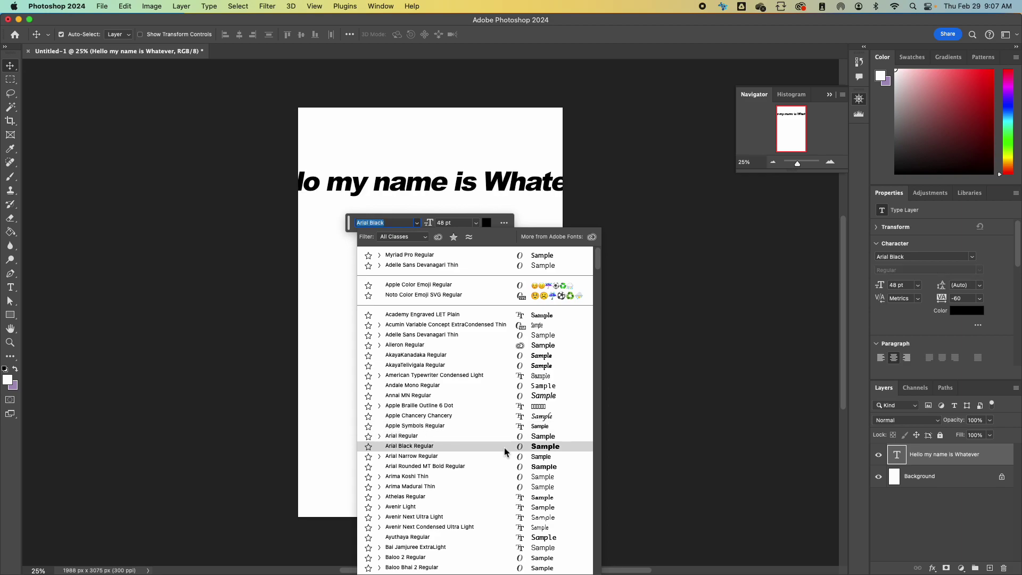
left_click(503, 430)
left_click(479, 294)
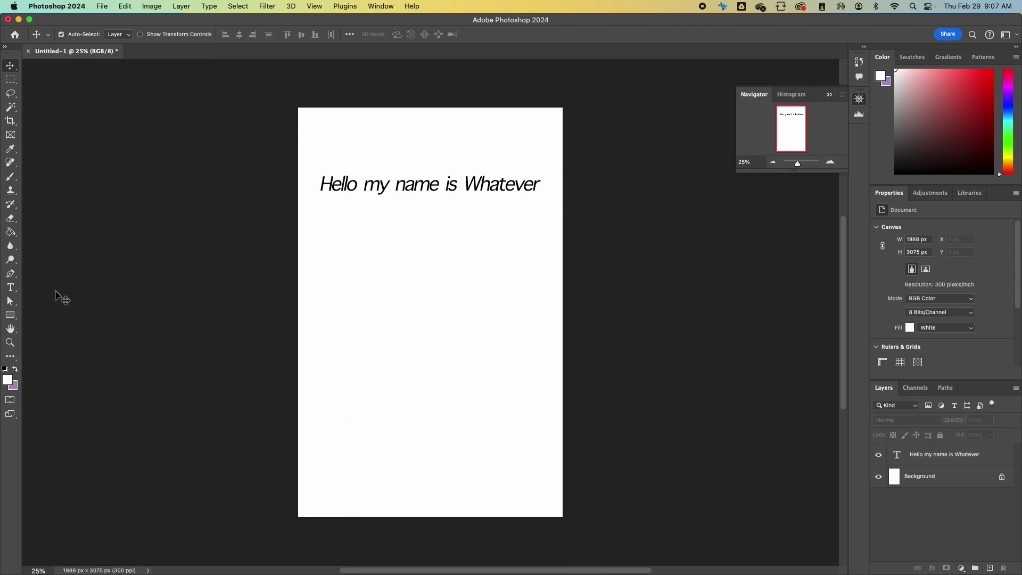
- Draw an ellipse as a path, about 1106 by 810 px, below the heading
left_click(10, 314)
left_click(68, 325)
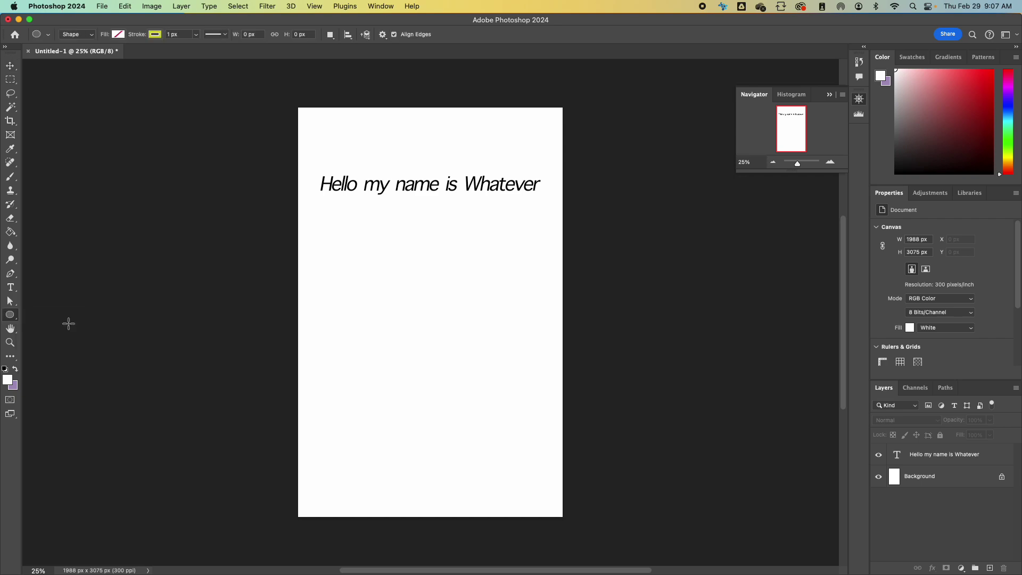
left_click(93, 36)
left_click(72, 43)
left_click_drag(366, 239, 513, 347)
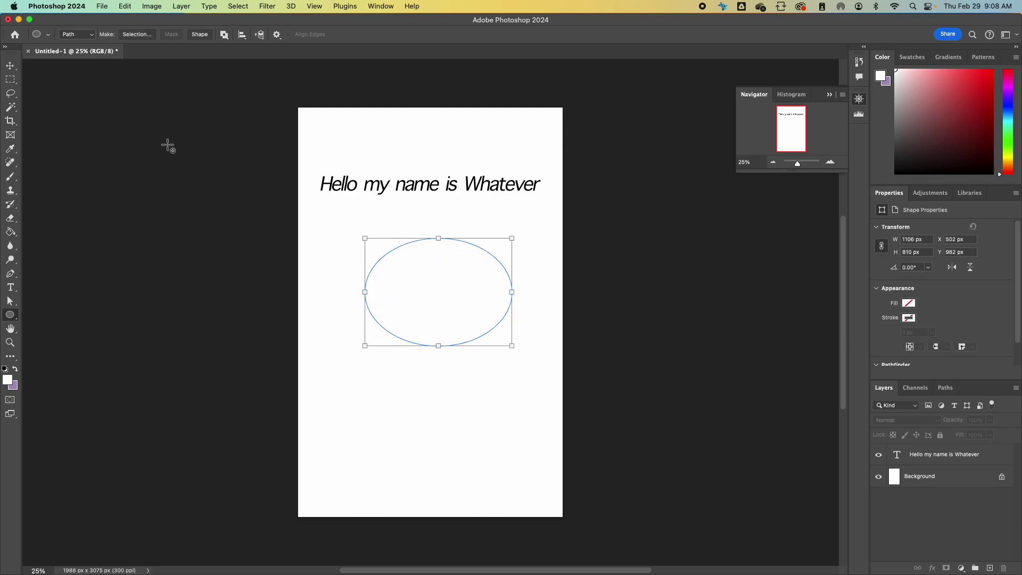
- Place area text inside the ellipse path reading "And now I can write whatever I want"
left_click(11, 287)
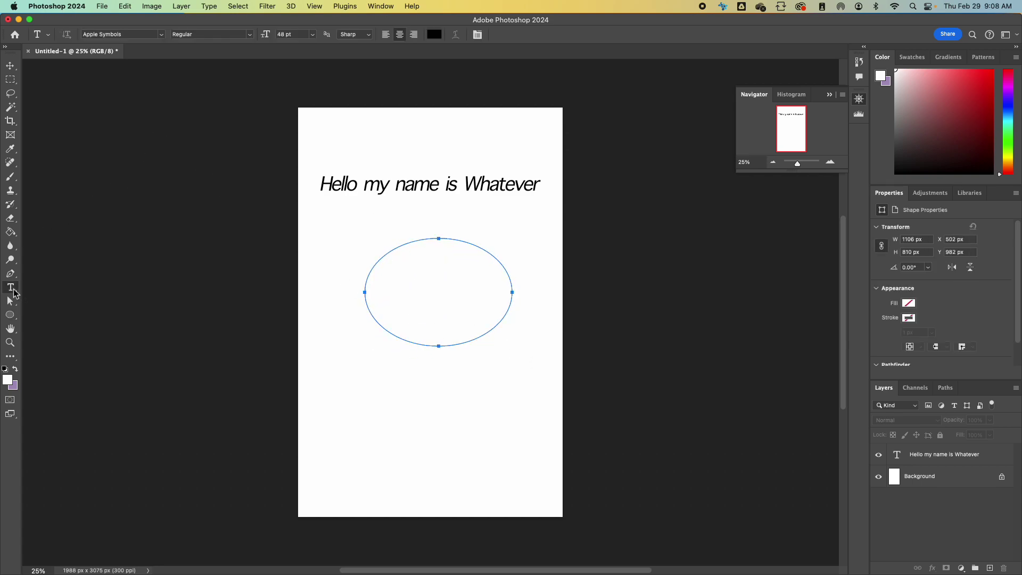
left_click(427, 276)
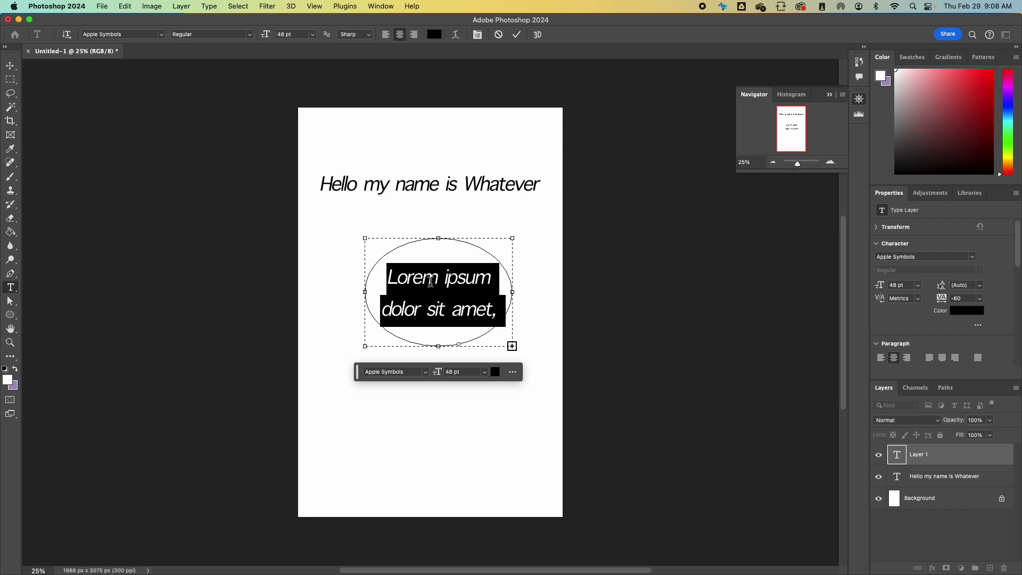
type("And now")
type(" I anc")
key("BackSpace")
key("BackSpace")
key("BackSpace")
type("can write wh")
type("atever I want")
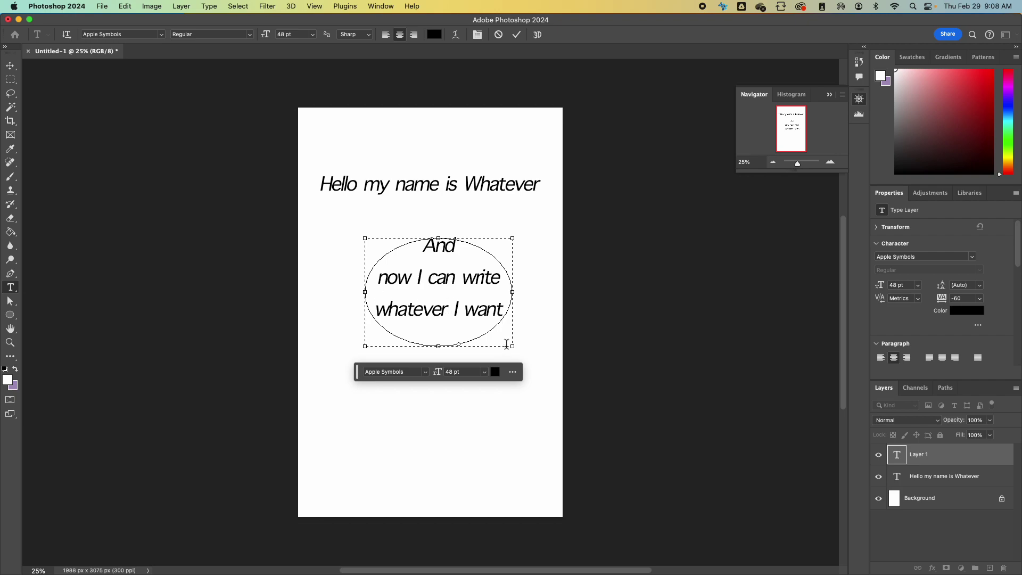
- Widen the elliptical text area slightly to the right and set the leading of all its text to 33 pt
scroll(532, 340, "right", 1)
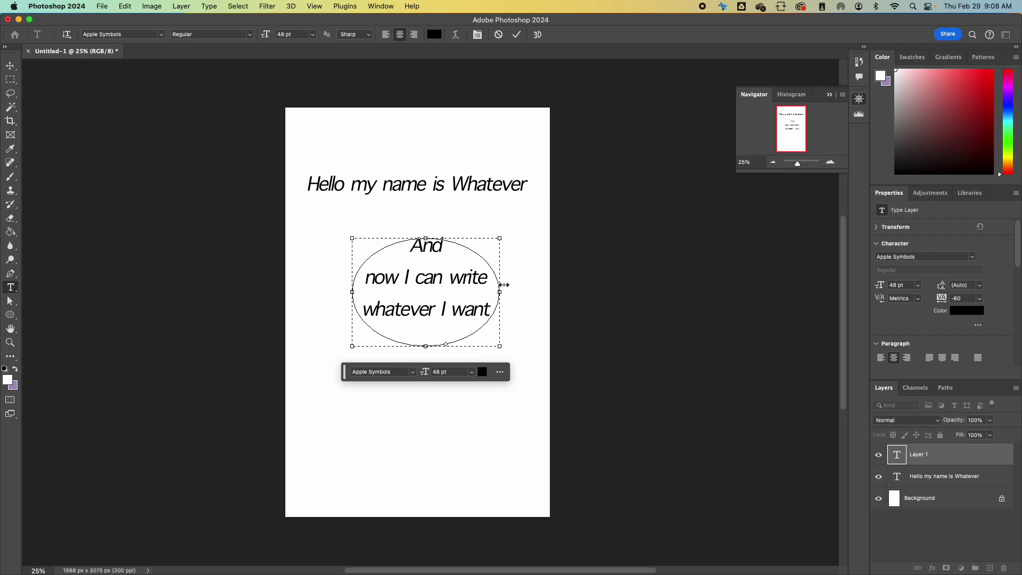
mouse_move(505, 293)
left_mouse_down()
mouse_move(535, 293)
mouse_move(463, 293)
mouse_move(516, 292)
left_mouse_up()
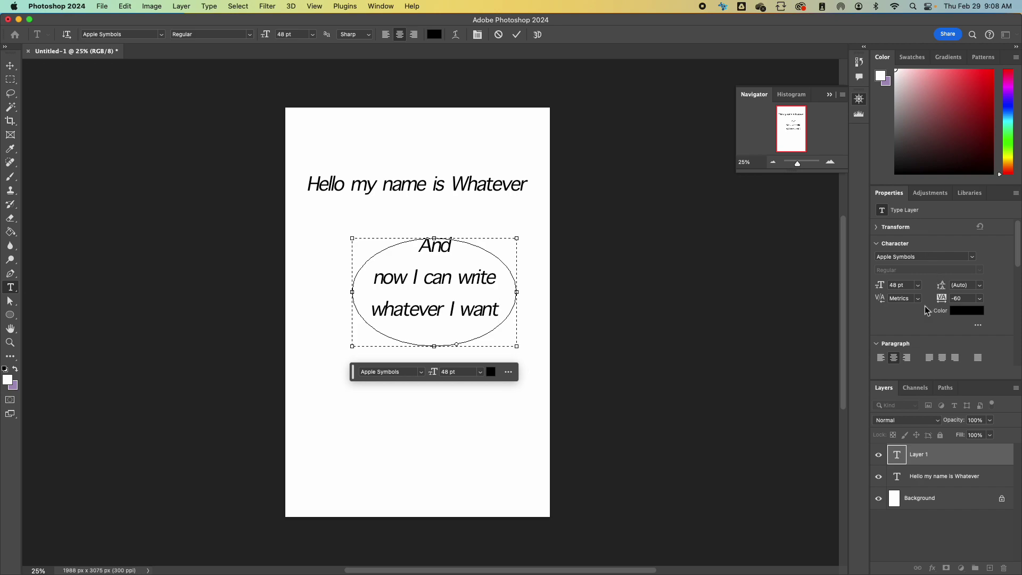
triple_click(495, 311)
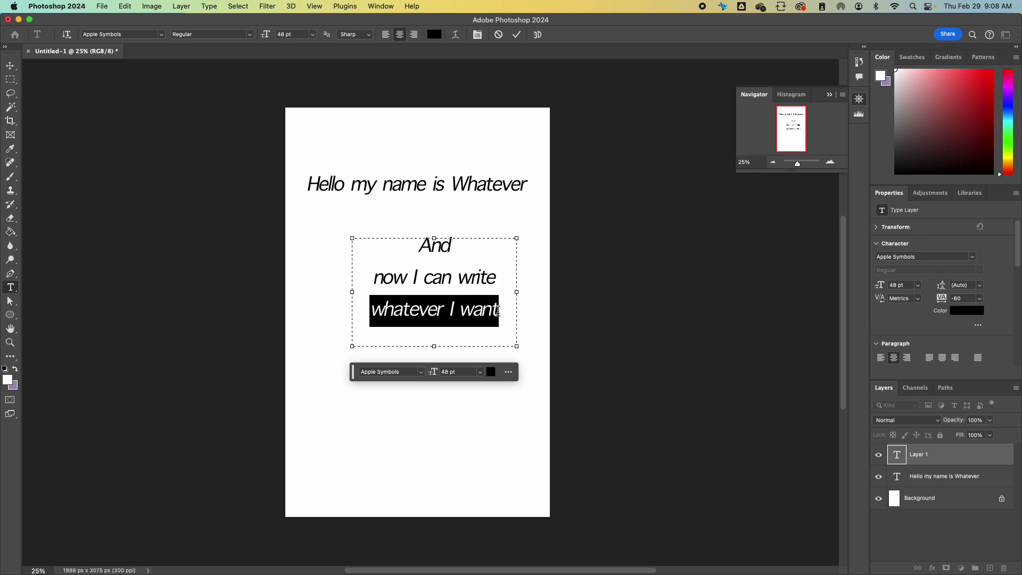
left_click(421, 307)
left_click_drag(421, 249, 512, 313)
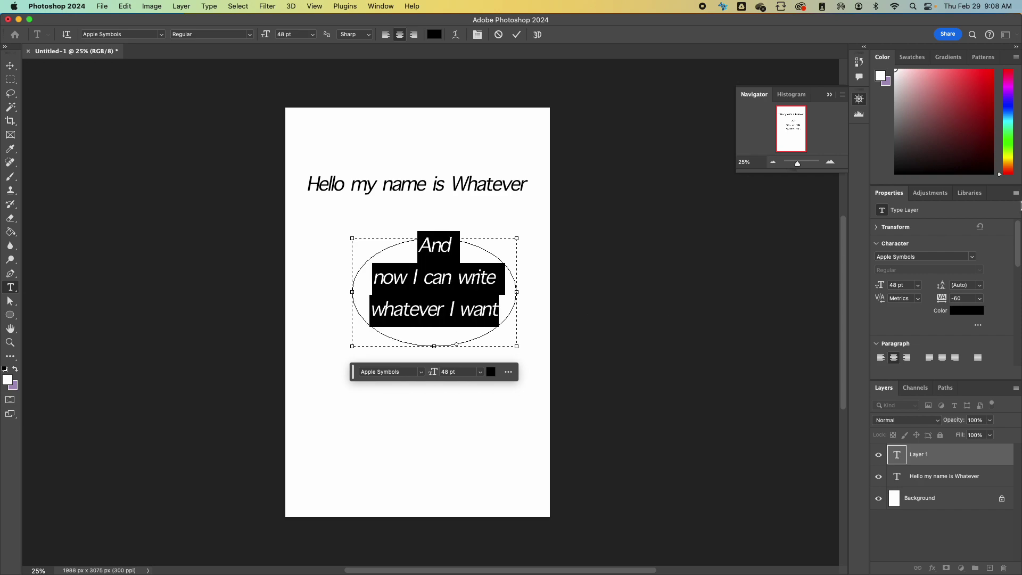
left_click(410, 7)
left_click(416, 7)
left_click_drag(944, 292, 930, 289)
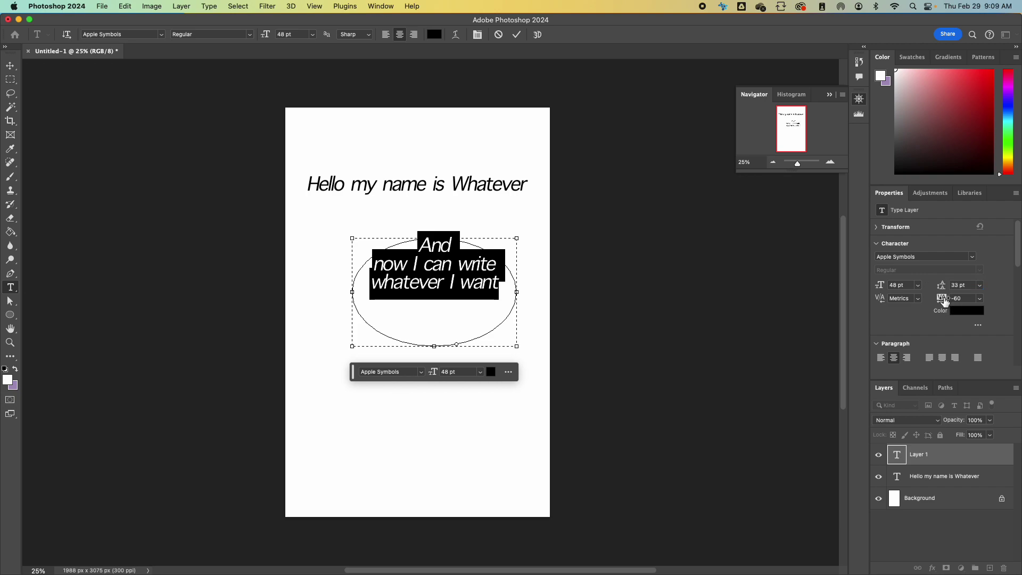
- Replace the text in the ellipse with "AND NOW I'M MAKING COMIC BOOKS" and commit the edit
left_click(440, 288)
left_click_drag(501, 287, 367, 245)
type("AND ")
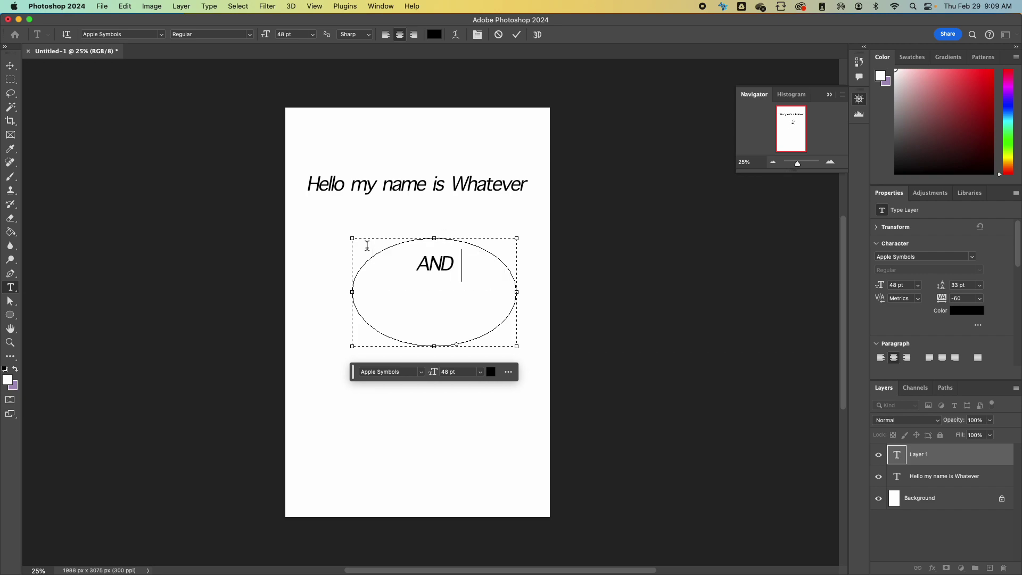
type("NOW")
type(" I\"M")
key("BackSpace")
key("BackSpace")
key("BackSpace")
type("'M ")
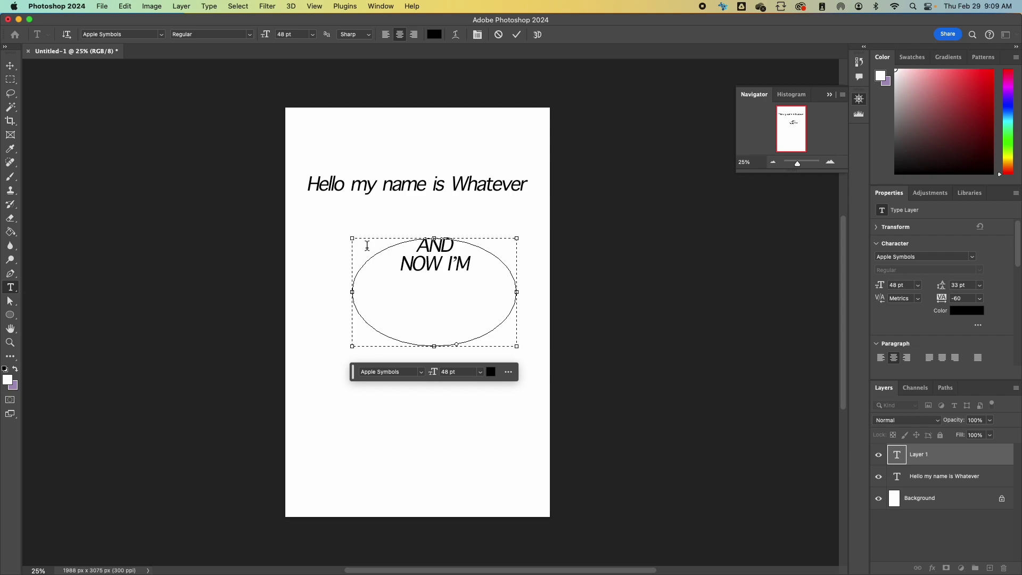
type("MAKING COMICS")
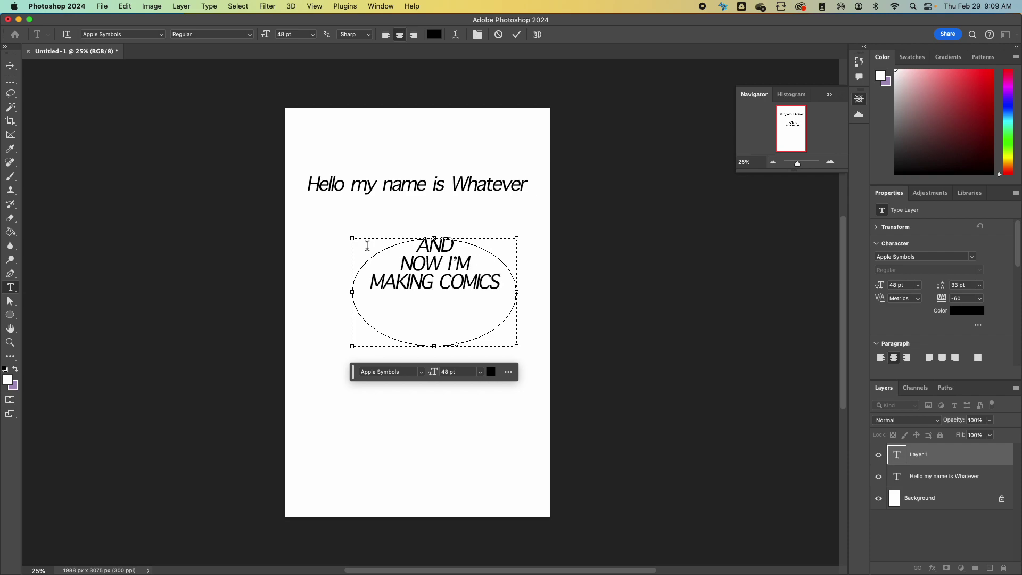
key("BackSpace")
type("BOOKS")
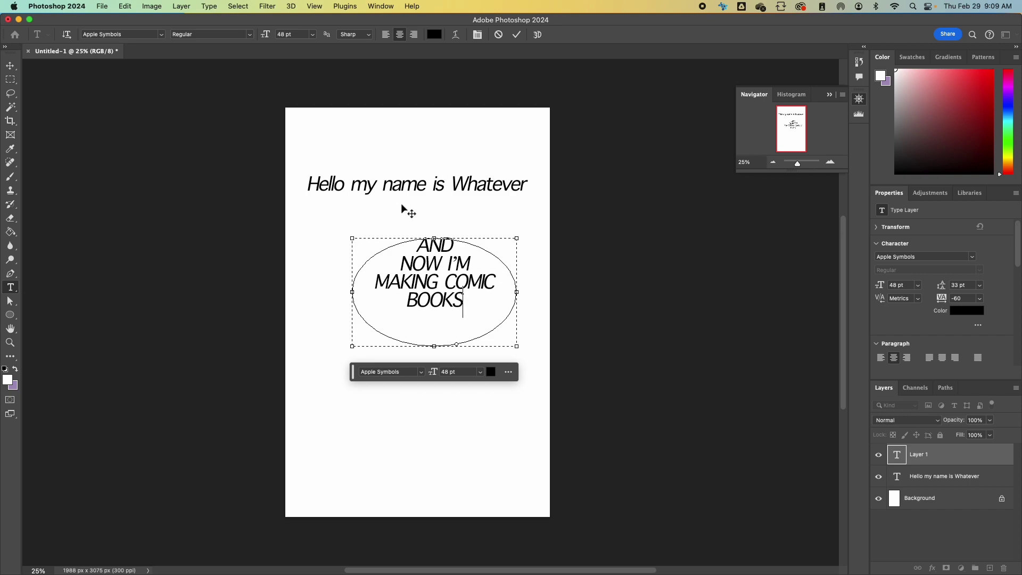
scroll(32, 80, "down", 3)
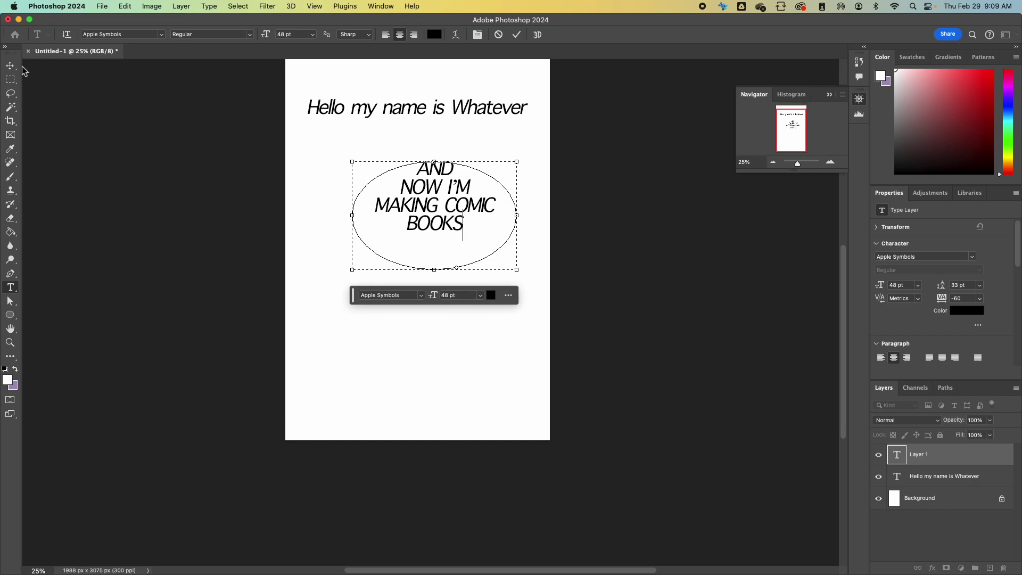
left_click(10, 65)
scroll(532, 269, "left", 2)
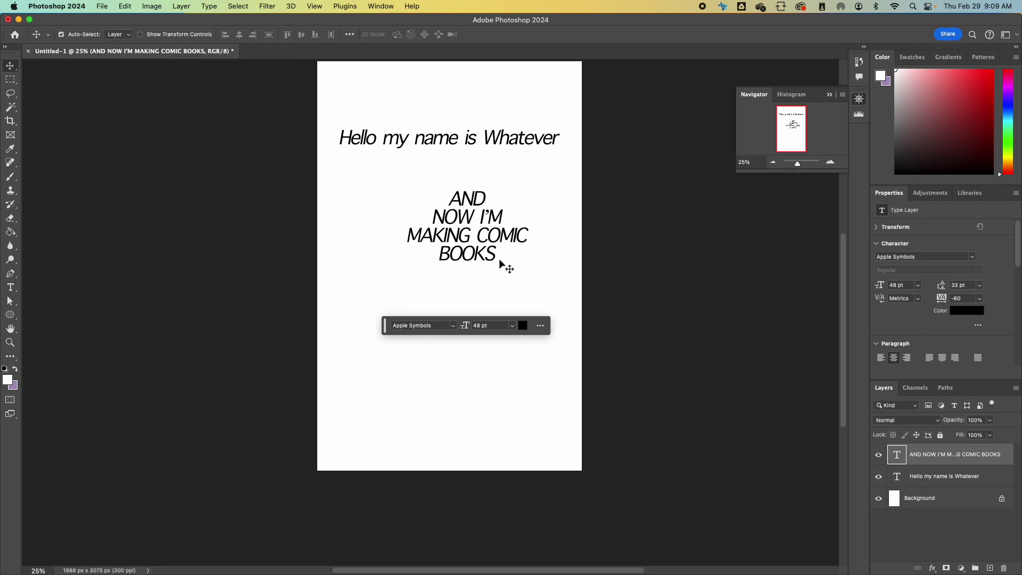
scroll(516, 266, "up", 3)
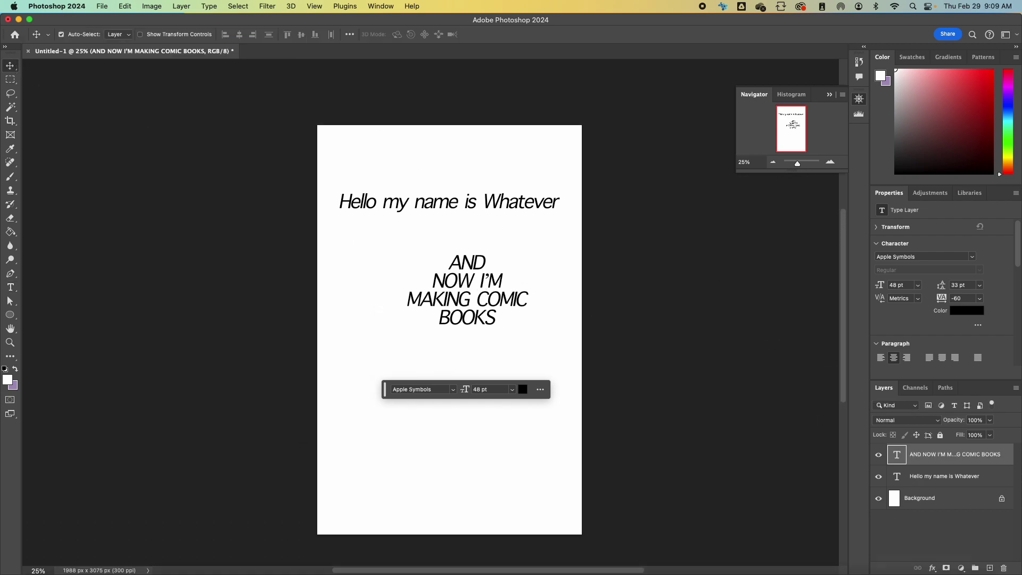
left_click(923, 477)
double_click(922, 499)
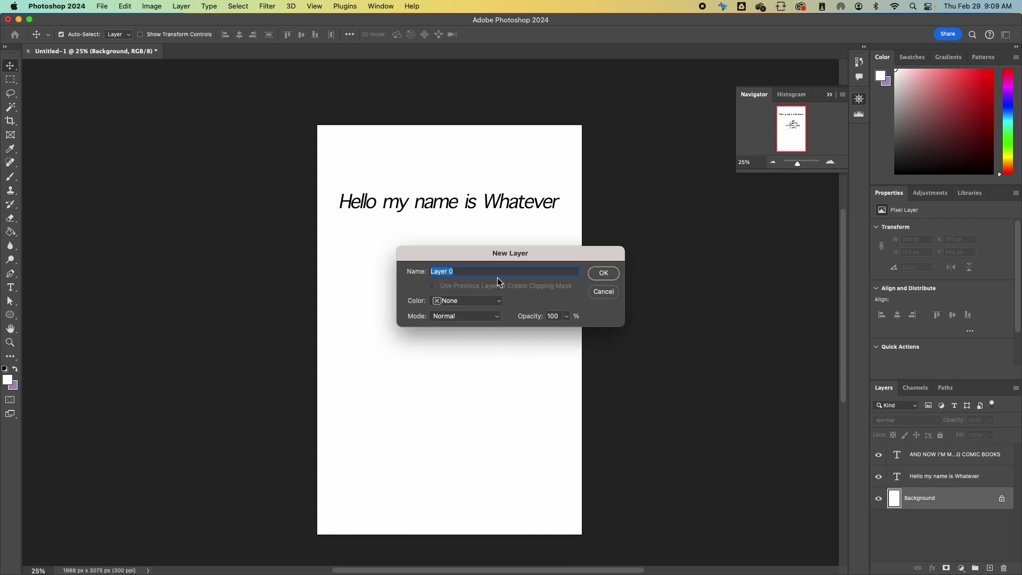
left_click(486, 308)
left_click(467, 326)
left_click(604, 292)
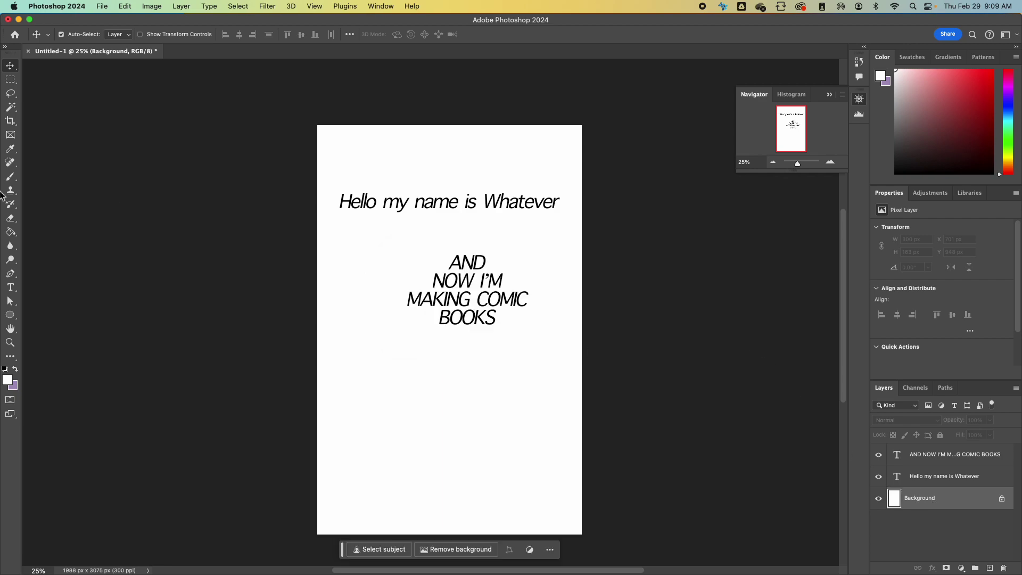
- Set the foreground color to the vivid purple #a54eff and fill the Background layer with it
left_click(16, 368)
left_click(9, 379)
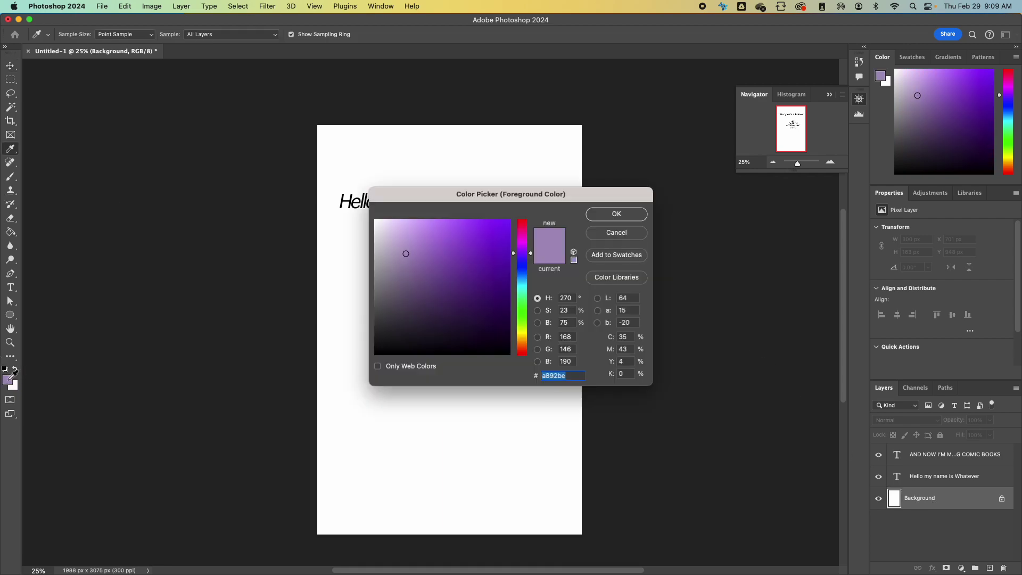
left_click_drag(454, 240, 469, 219)
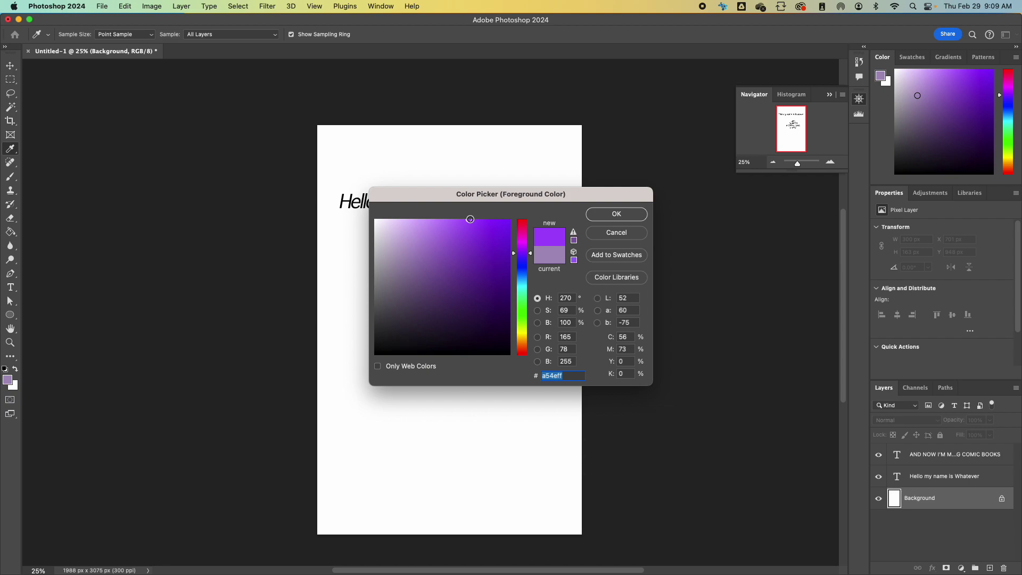
left_click(617, 214)
left_click(10, 232)
left_click(368, 383)
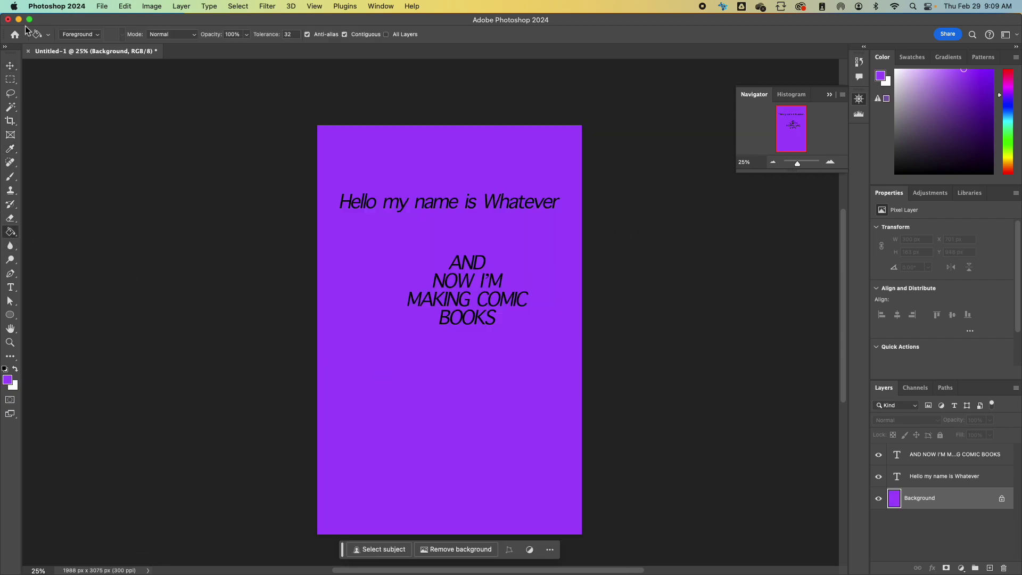
- Delete the "Hello my name is Whatever" heading from the page
left_click(10, 65)
left_click(498, 211)
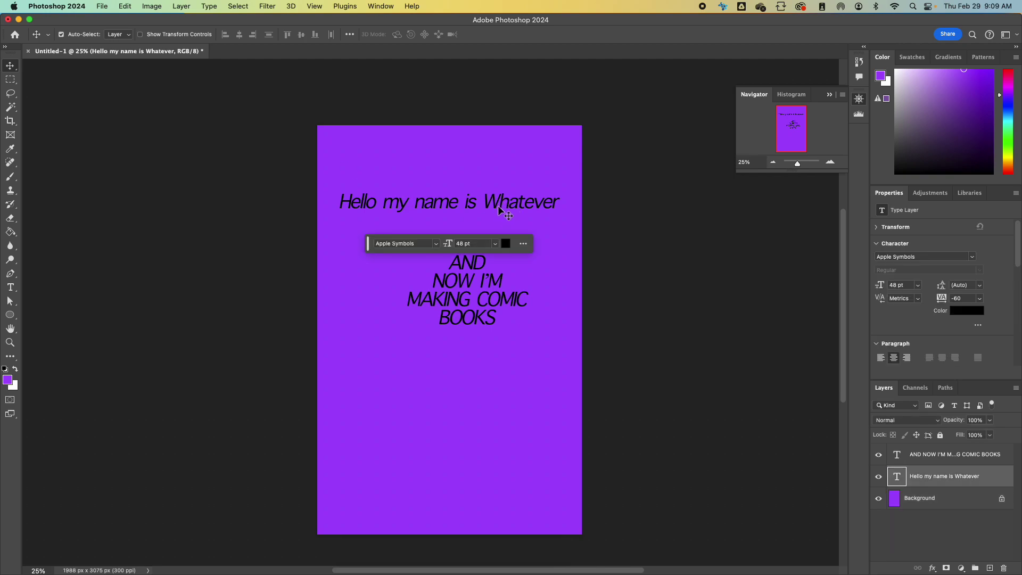
key("BackSpace")
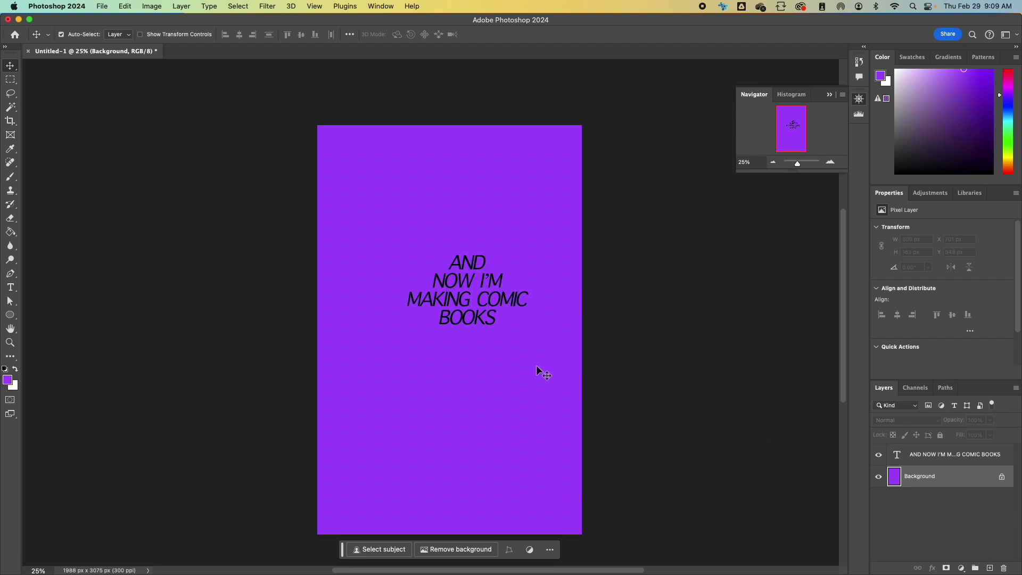
left_click(481, 329)
double_click(474, 301)
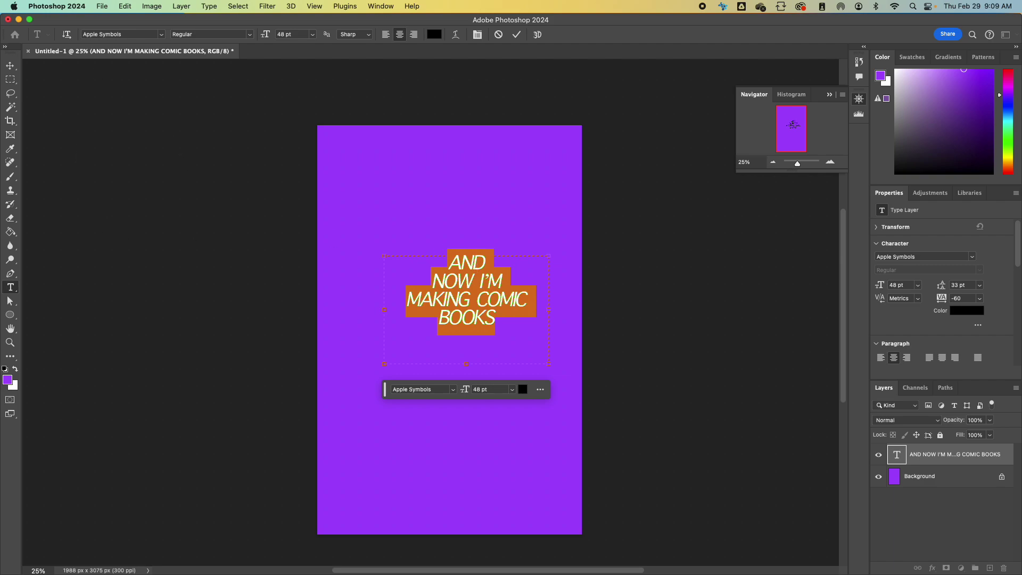
left_click(10, 66)
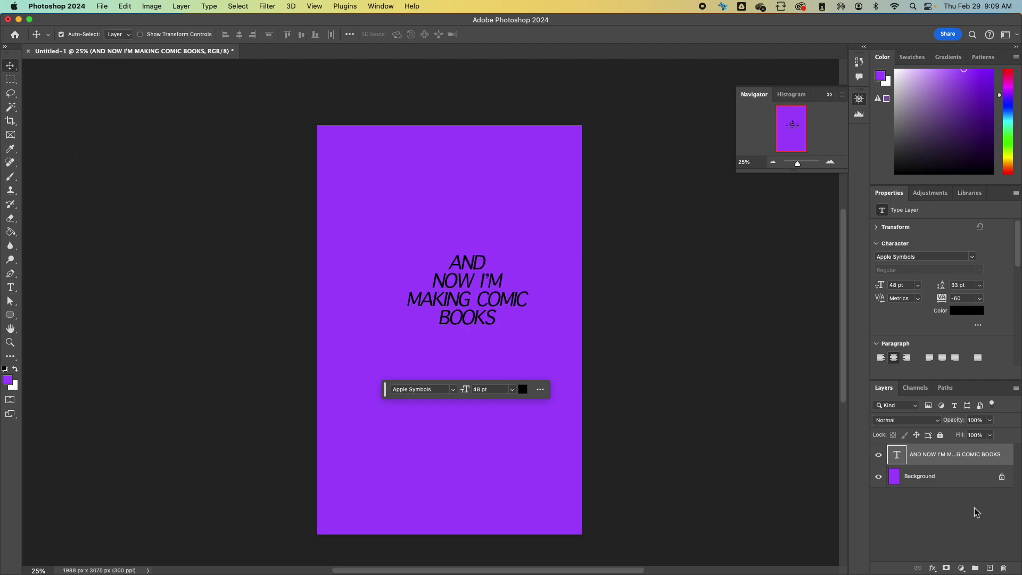
left_click(16, 318)
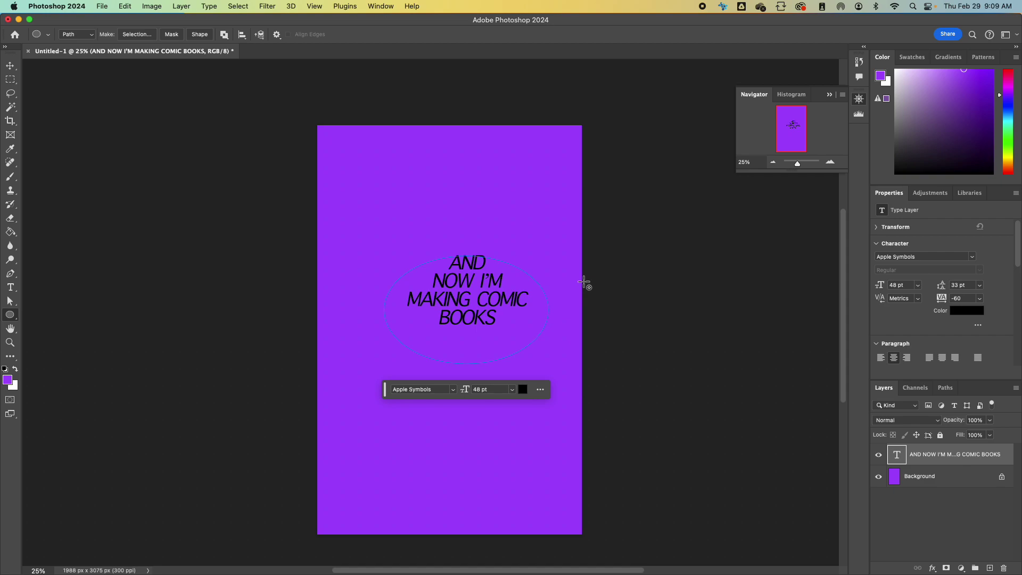
left_click_drag(379, 188, 498, 271)
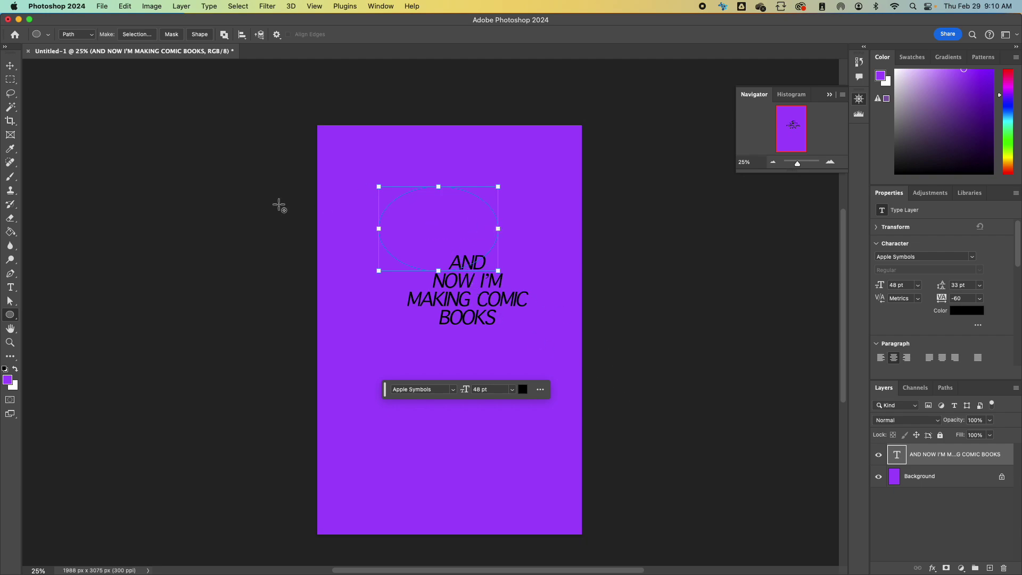
key("super+z")
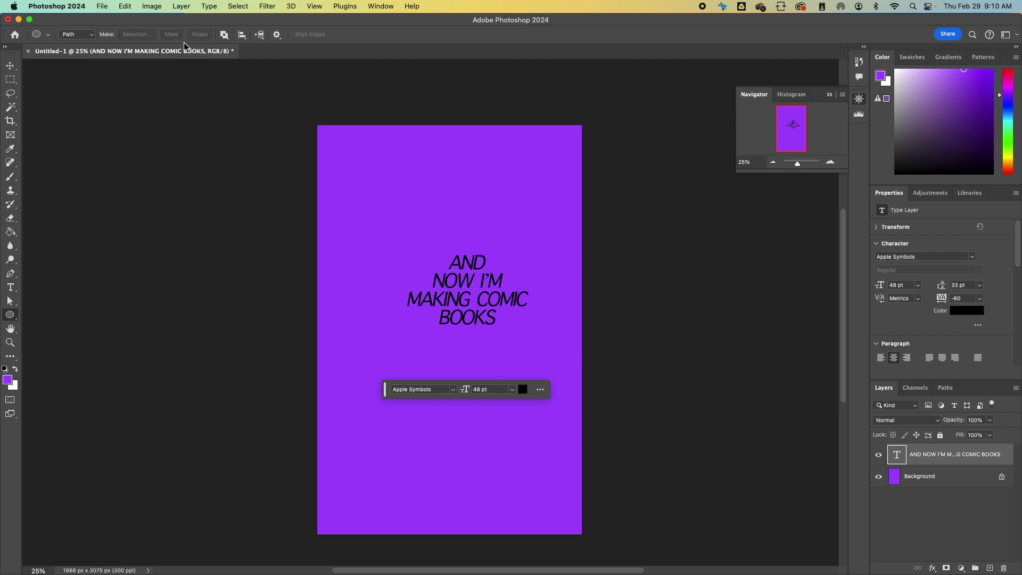
- Draw an ellipse as a shape with no stroke, about 933 by 643 px, overlapping the top of the comic lettering
left_click(84, 37)
left_click(74, 26)
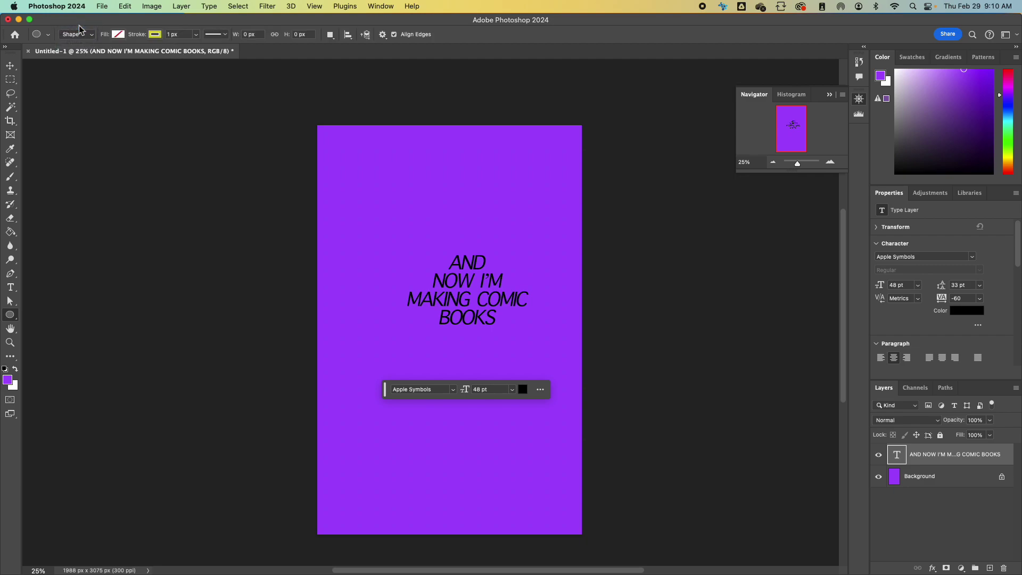
left_click(155, 35)
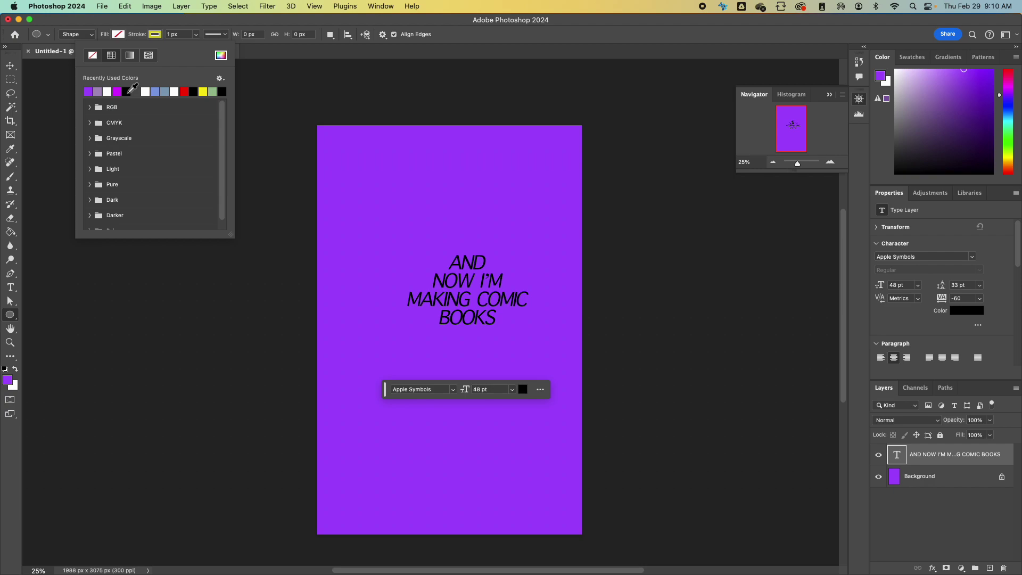
left_click(92, 56)
left_click(158, 33)
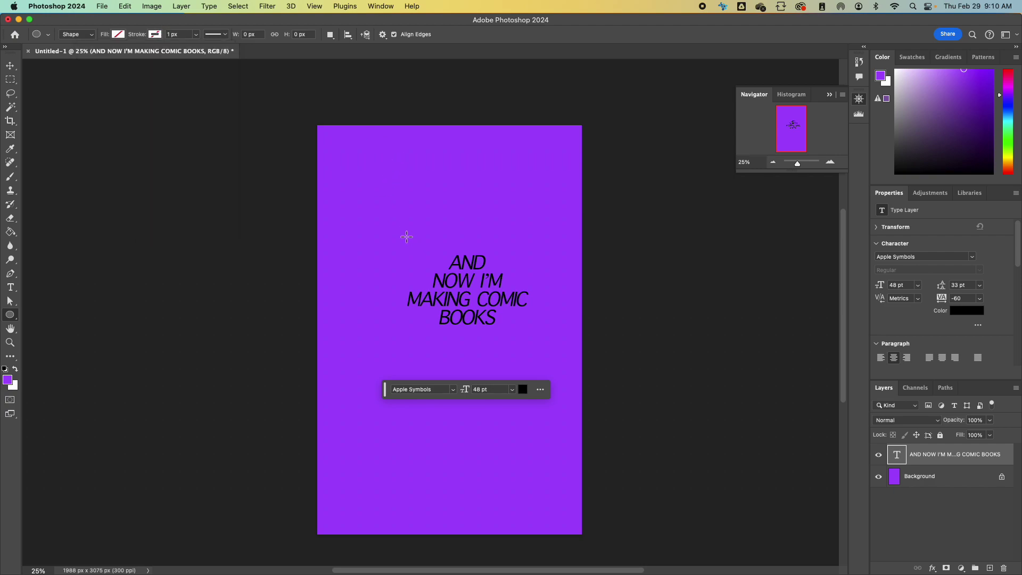
left_click_drag(378, 192, 501, 277)
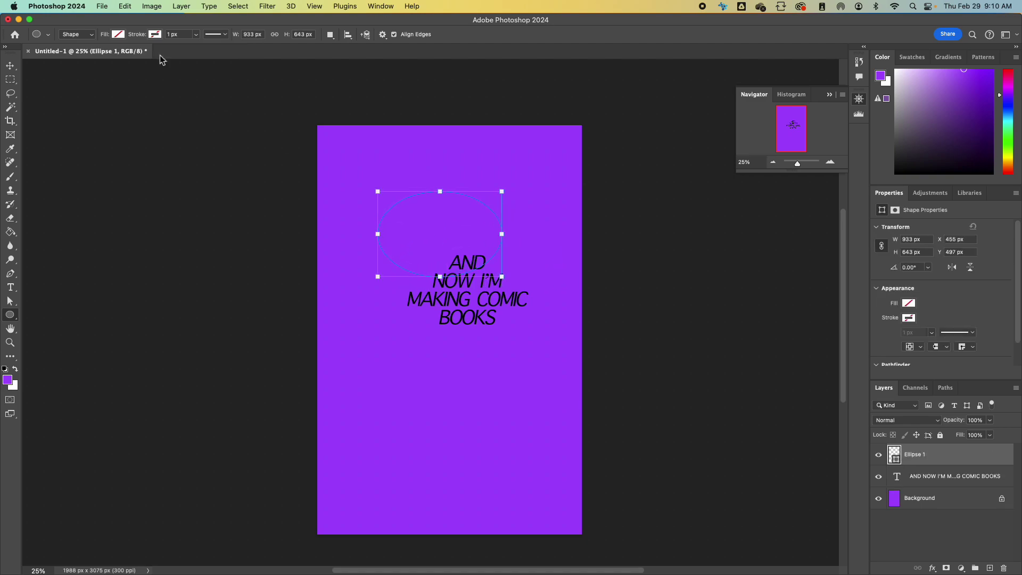
- Give the ellipse a white fill and a black stroke 21.06 px wide
left_click(119, 35)
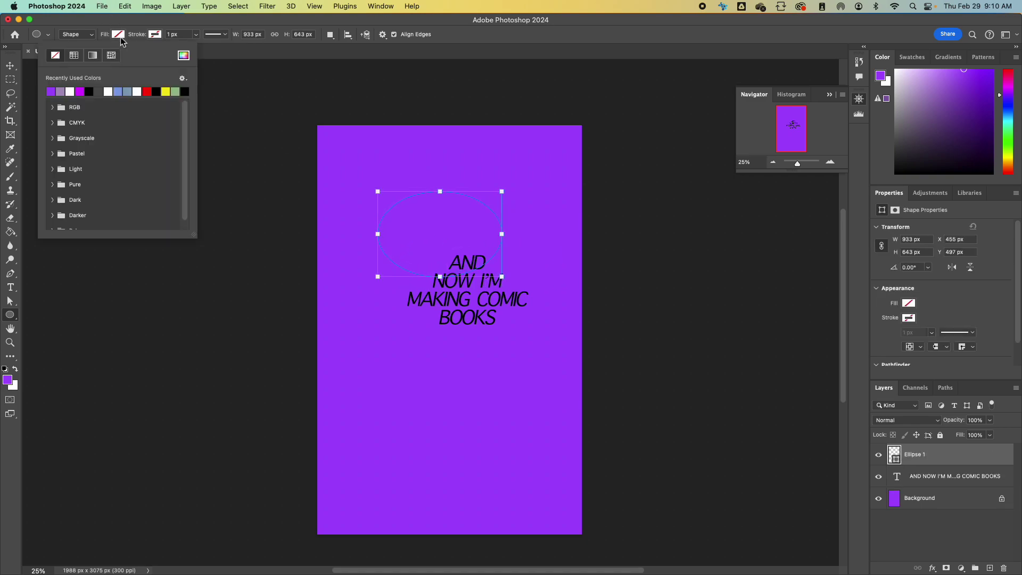
left_click(69, 91)
left_click(153, 36)
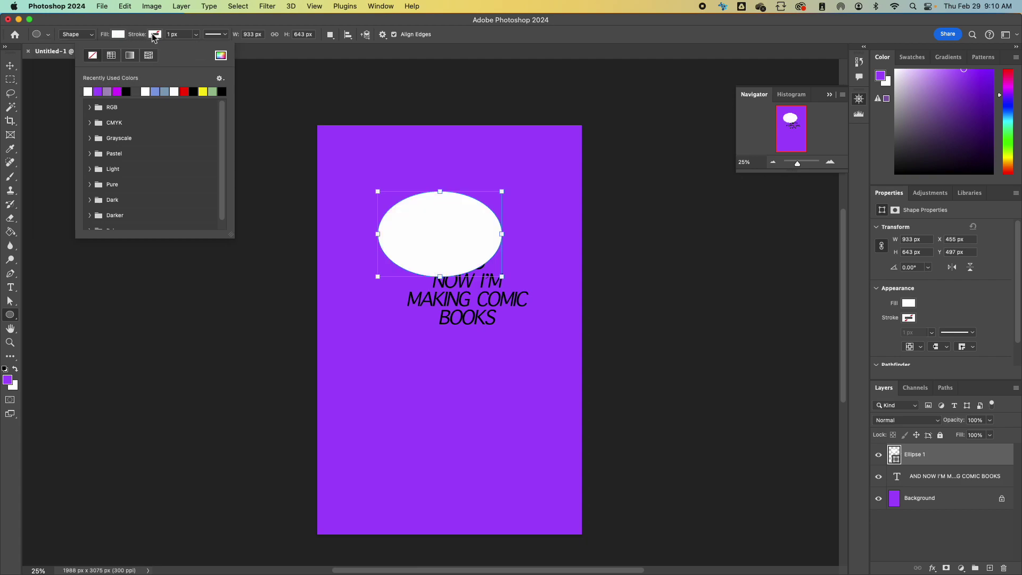
left_click(126, 92)
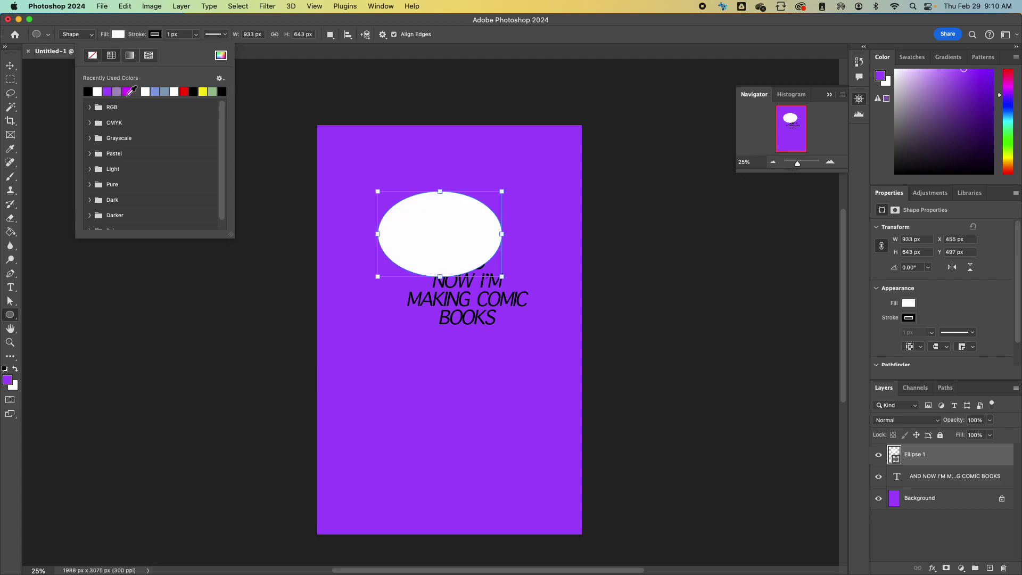
left_click(223, 93)
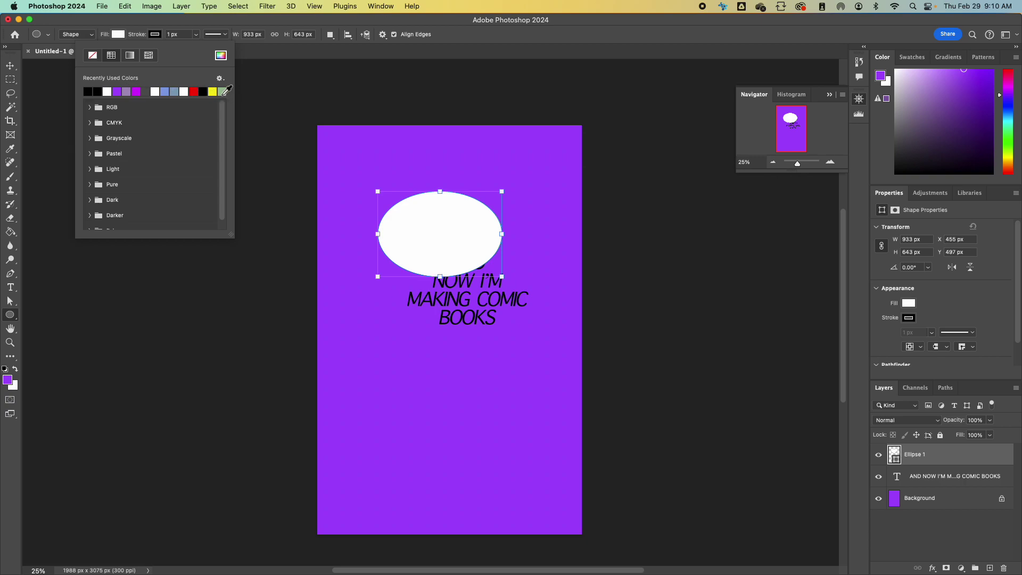
left_click(196, 35)
left_click_drag(197, 47, 200, 49)
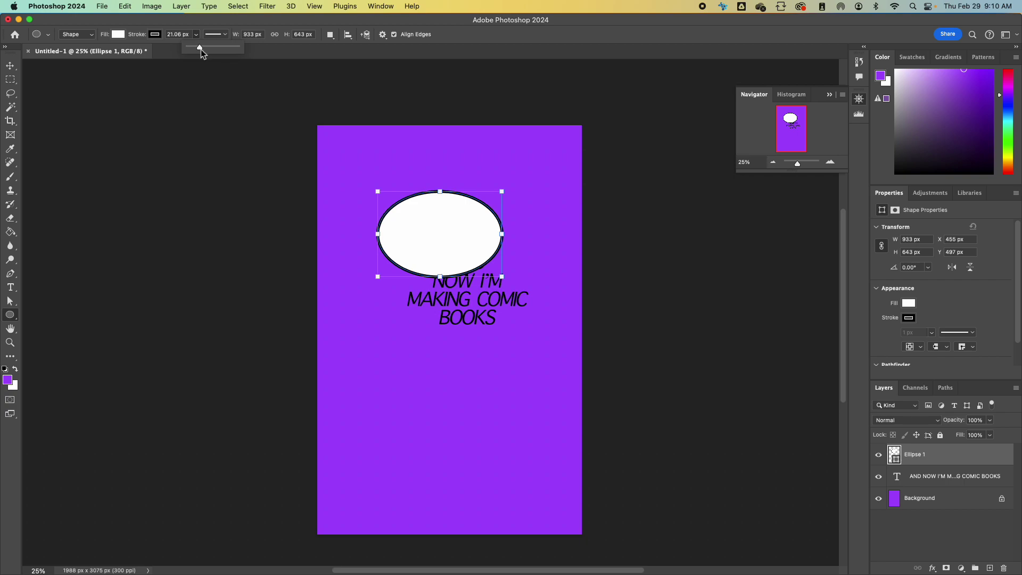
- Stack the lettering layer above the ellipse and move the ellipse down behind the upper part of the text
left_click(11, 65)
left_click_drag(483, 228, 459, 214)
left_click_drag(939, 479, 923, 453)
left_click_drag(445, 217, 474, 265)
- Move the "AND NOW I'M MAKING COMIC BOOKS" lettering so it sits centered inside the white ellipse
double_click(456, 264)
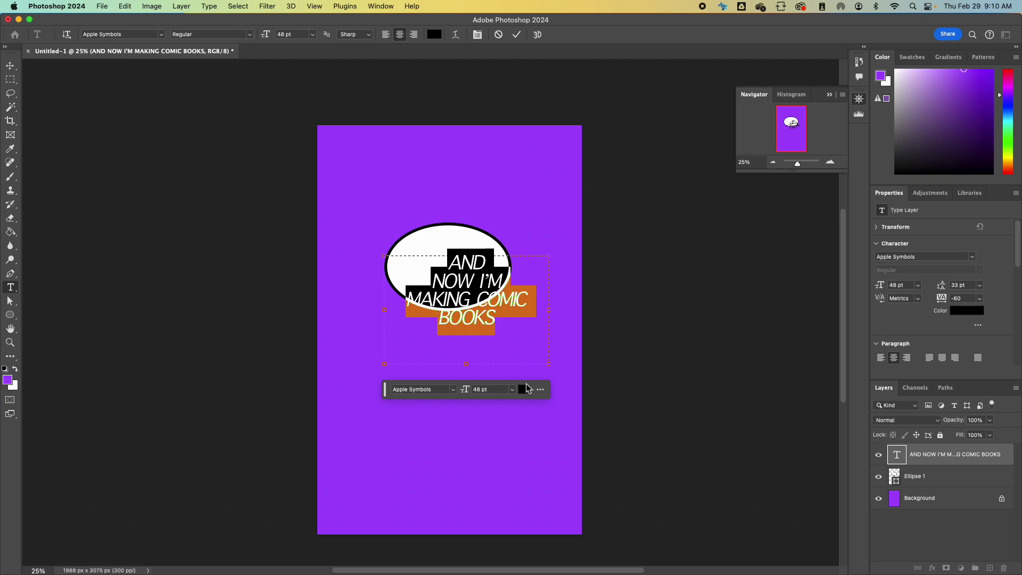
key("Escape")
key("v")
left_click_drag(485, 311, 469, 284)
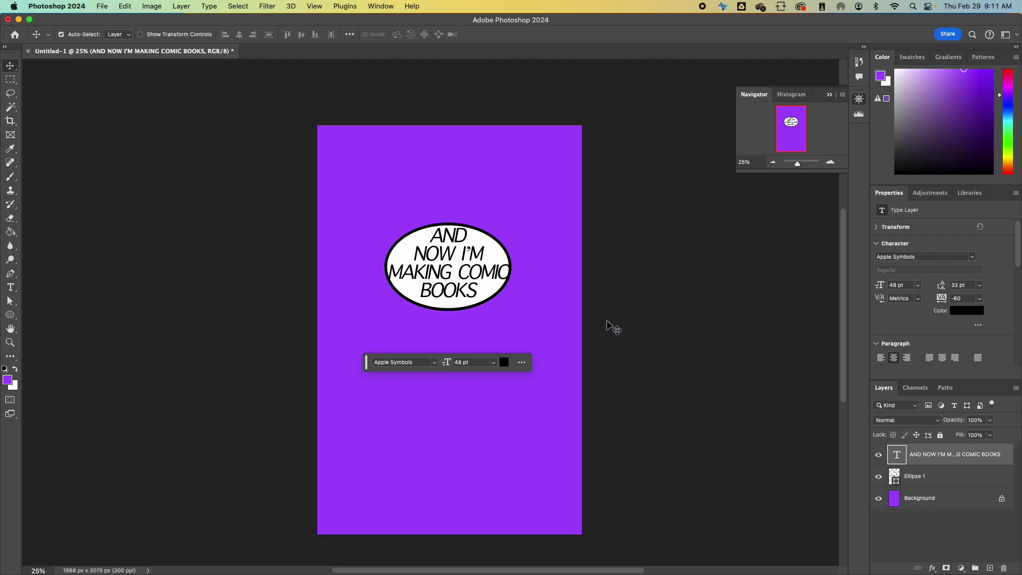
- Add a Stroke layer effect to the lettering layer and set its color to white (#ffffff)
right_click(896, 461)
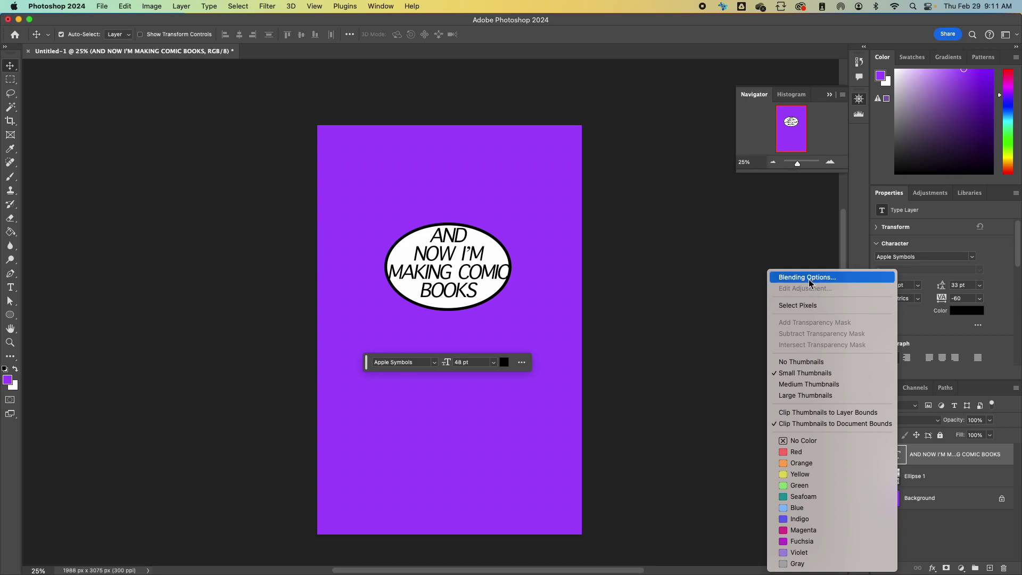
left_click(886, 277)
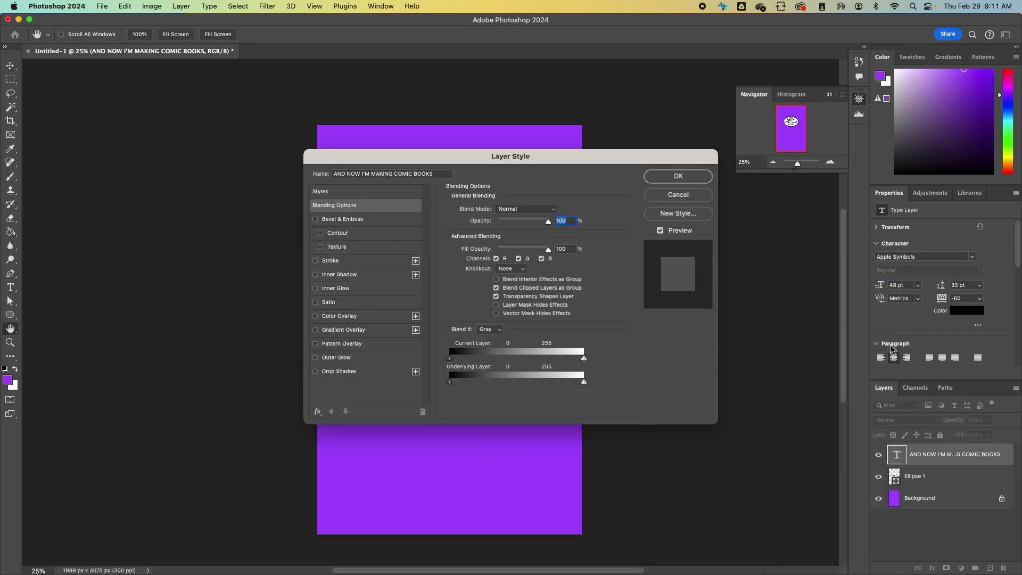
left_click(339, 261)
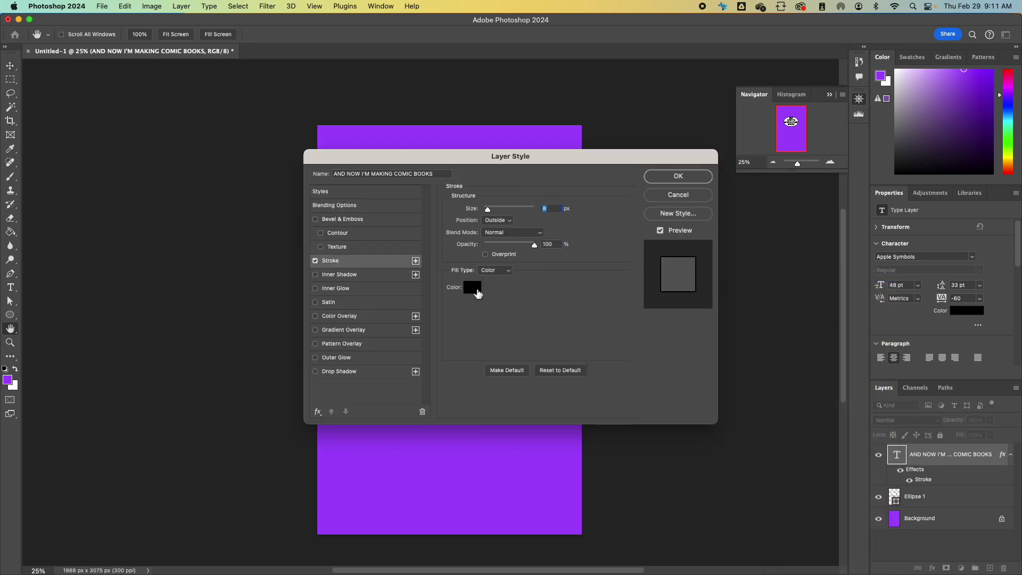
left_click(472, 288)
left_click_drag(447, 237, 334, 192)
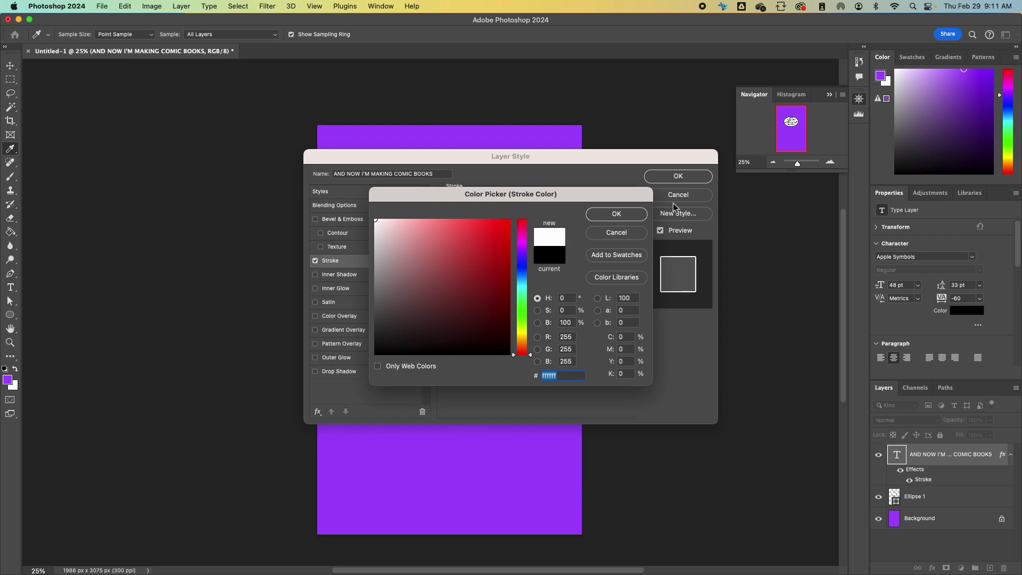
left_click(637, 218)
- Set the lettering's stroke size to 21 px and apply the layer style
mouse_move(575, 163)
left_mouse_down()
mouse_move(608, 379)
mouse_move(614, 319)
left_mouse_up()
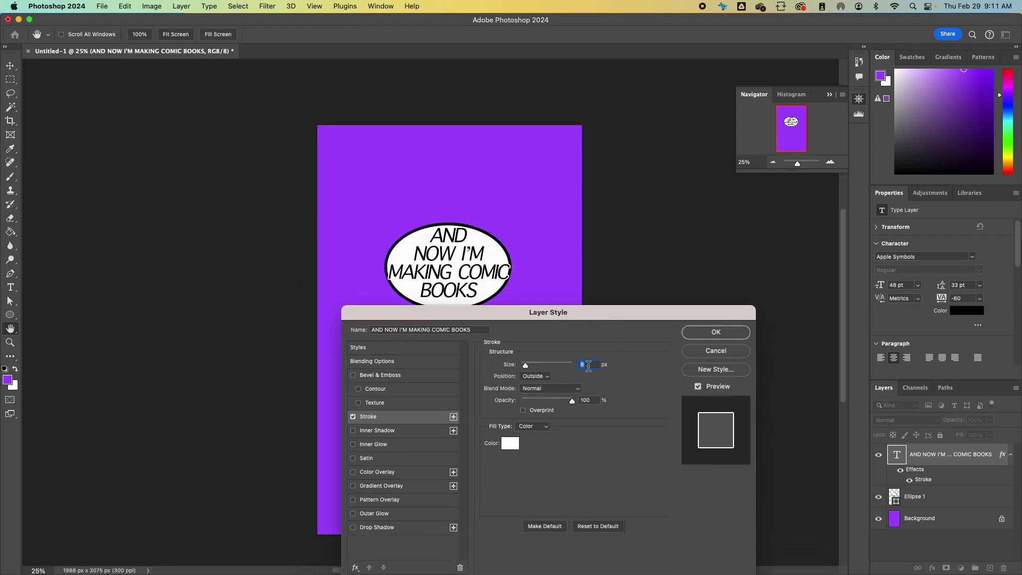
left_click_drag(525, 365, 529, 365)
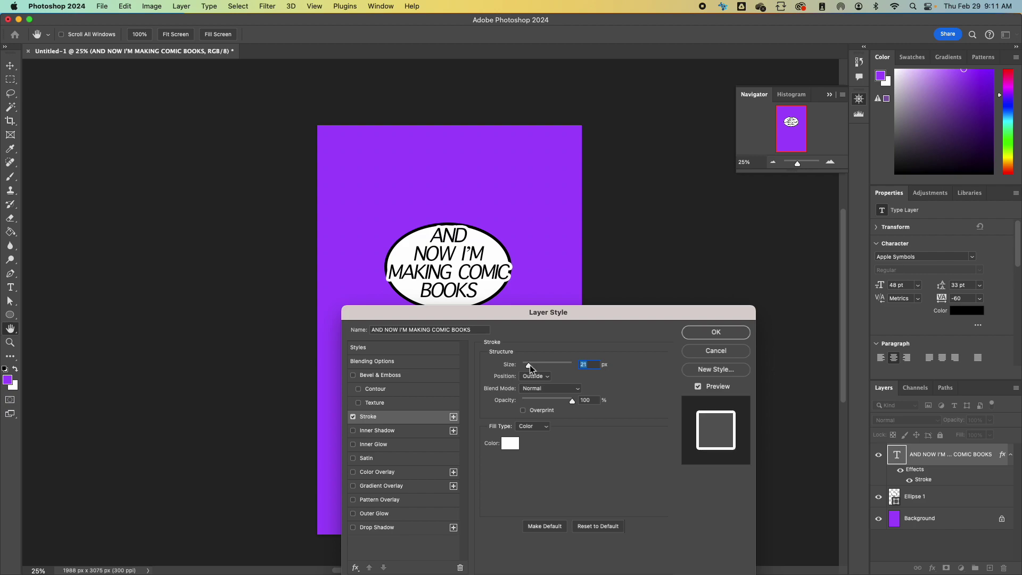
left_click(716, 332)
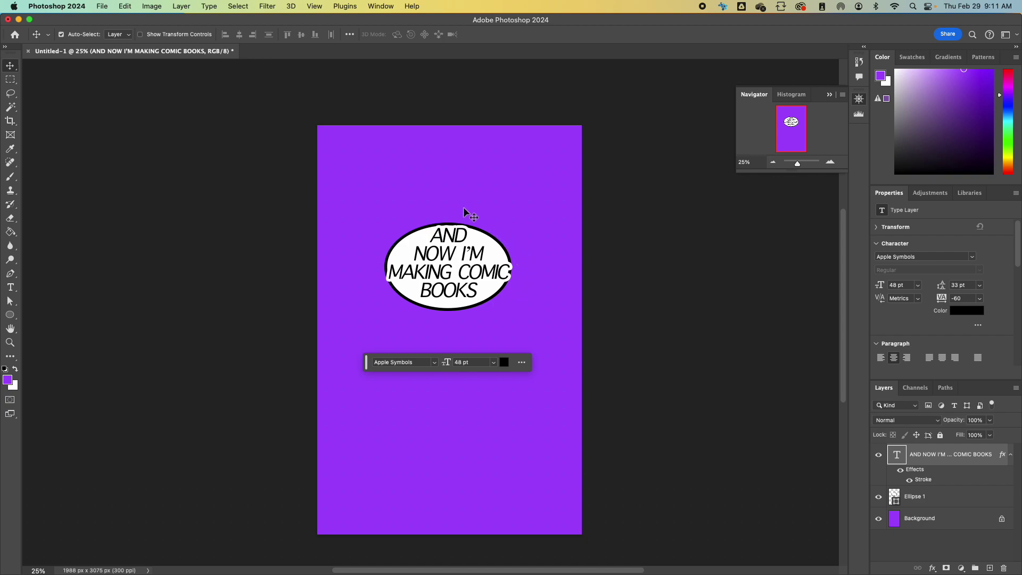
- Group the lettering and ellipse layers together and name the group TEXT
left_click(930, 500)
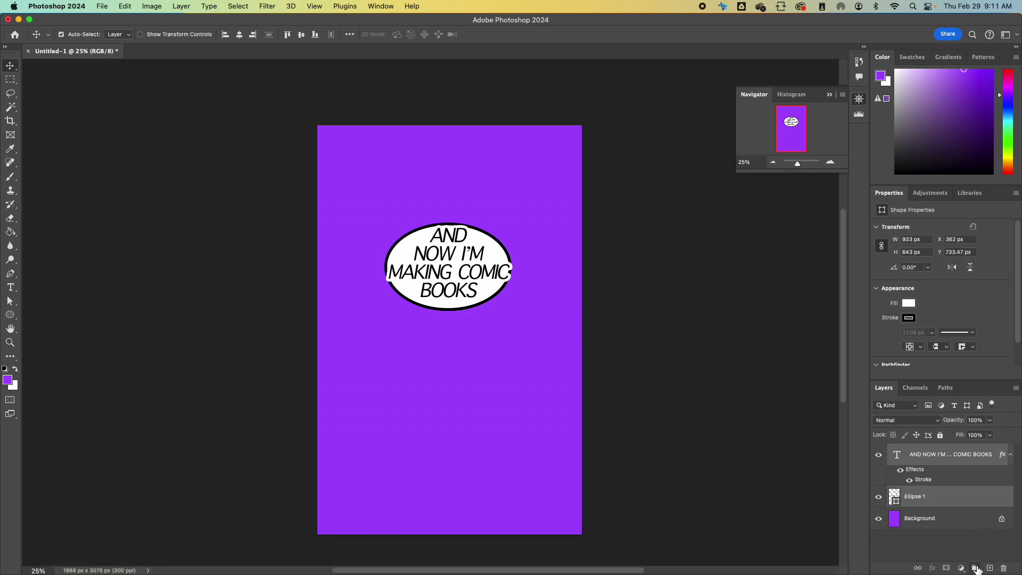
left_click(976, 569)
left_click(890, 450)
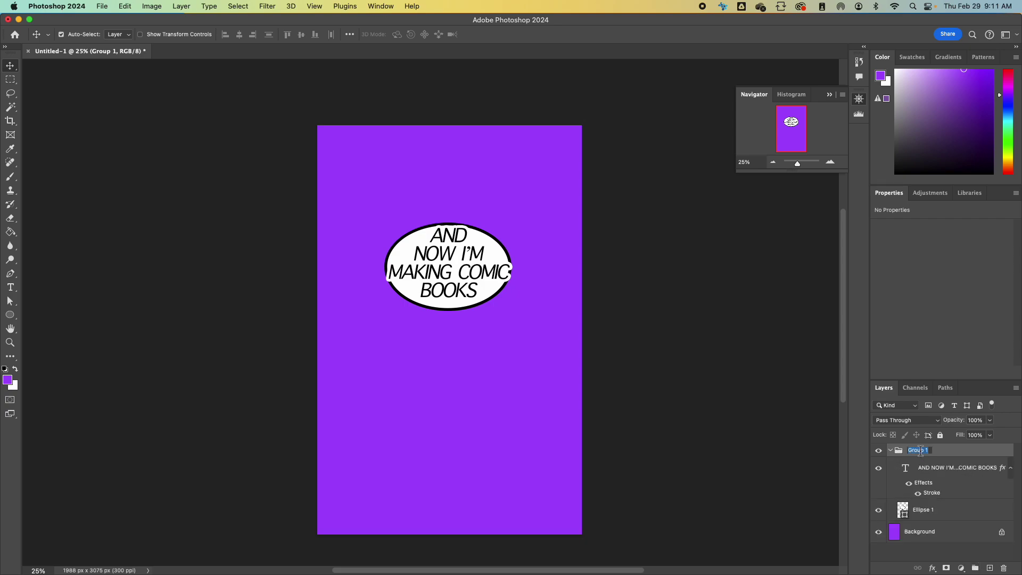
type("TEXT")
key("Return")
- Put the lettering layer into its own nested group inside the existing group and name it TEXT
left_click(921, 468)
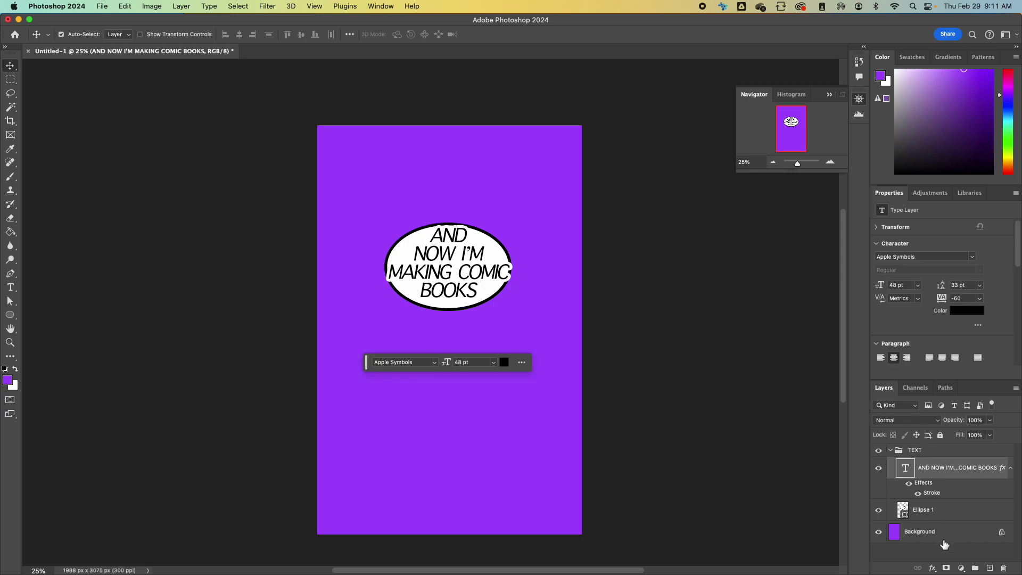
left_click(974, 568)
left_click_drag(925, 482, 927, 464)
double_click(925, 464)
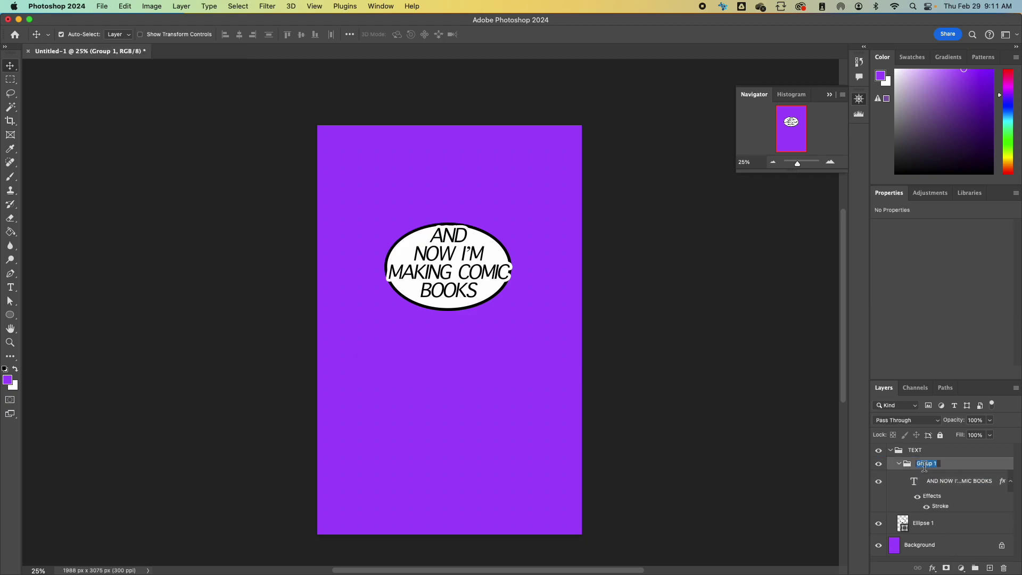
type("TEXT")
key("Return")
- Rename the outer group that holds the nested TEXT group and the ellipse as DIALOGUE
double_click(915, 450)
type("D")
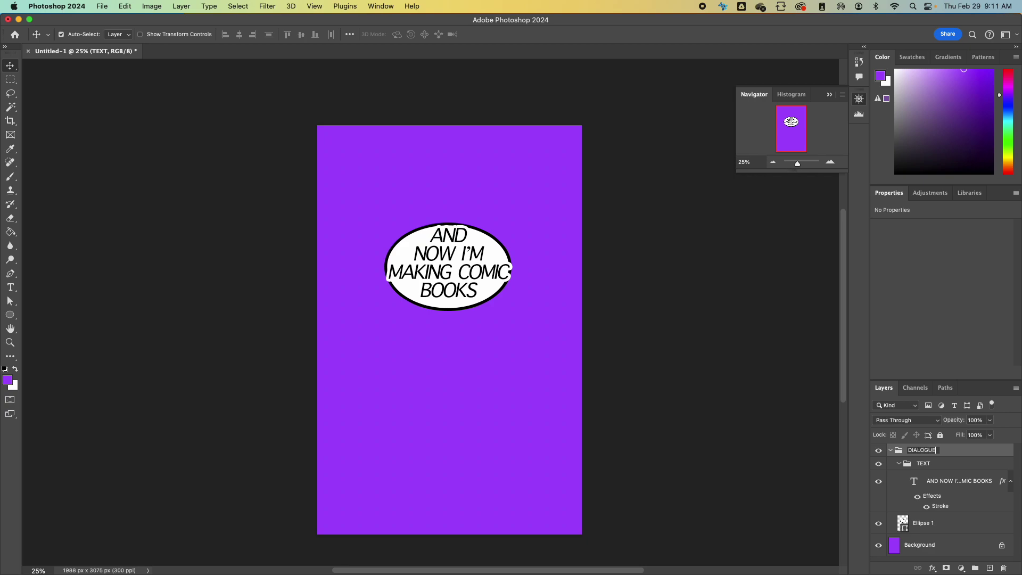
type("IALOGUE")
key("Return")
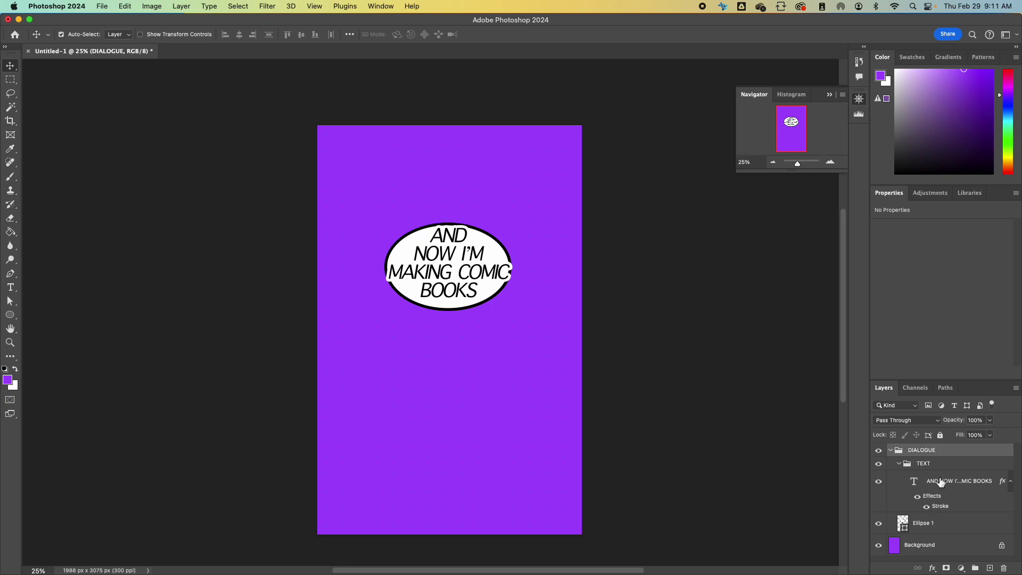
- Put the ellipse layer into its own nested group inside DIALOGUE and name that group SHAPES
left_click(921, 523)
left_click(975, 568)
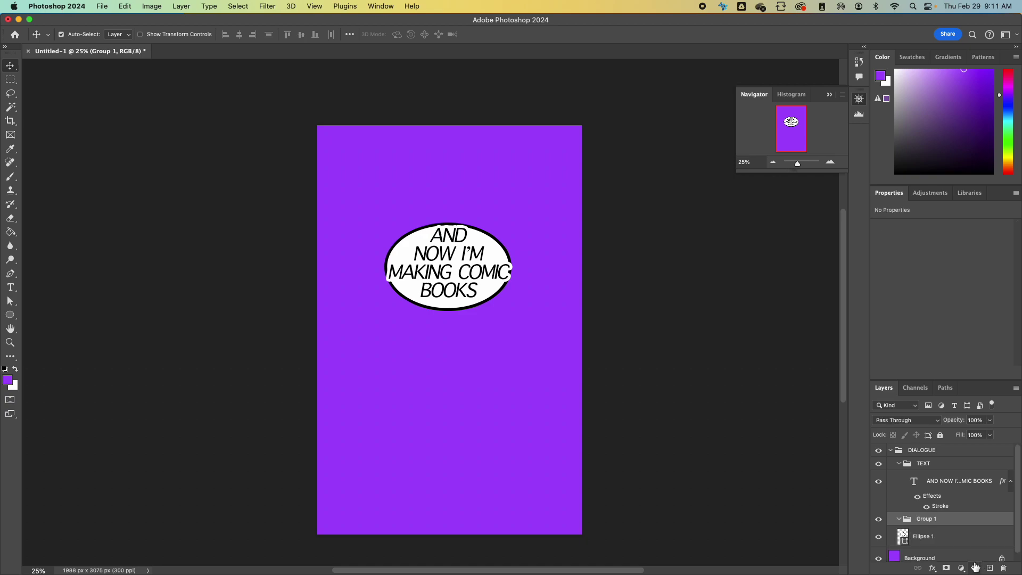
left_click_drag(923, 532, 929, 521)
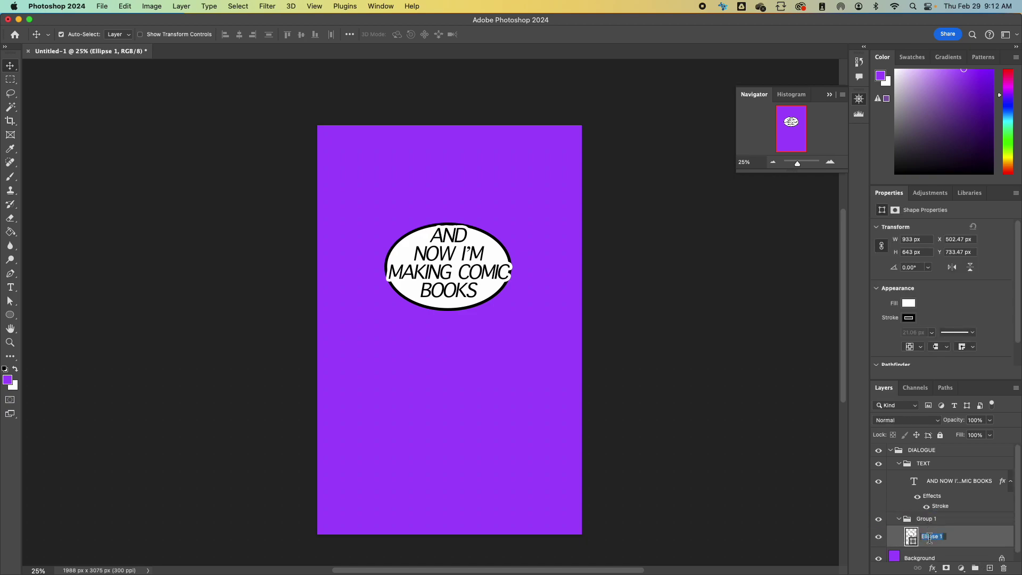
type("SHA")
key("Escape")
double_click(927, 519)
type("SHAPES")
key("Return")
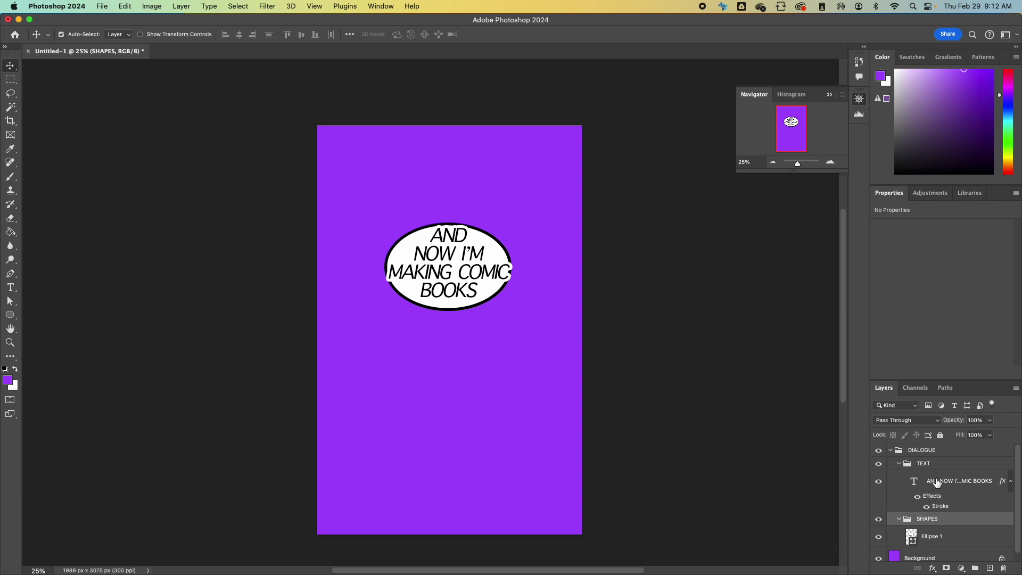
left_click(928, 452)
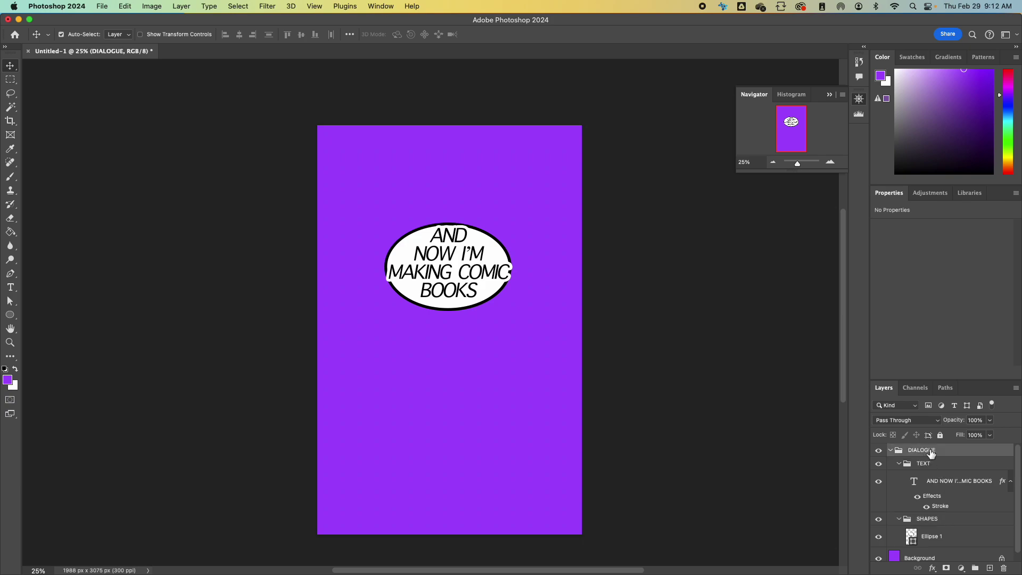
right_click(931, 453)
left_click(855, 13)
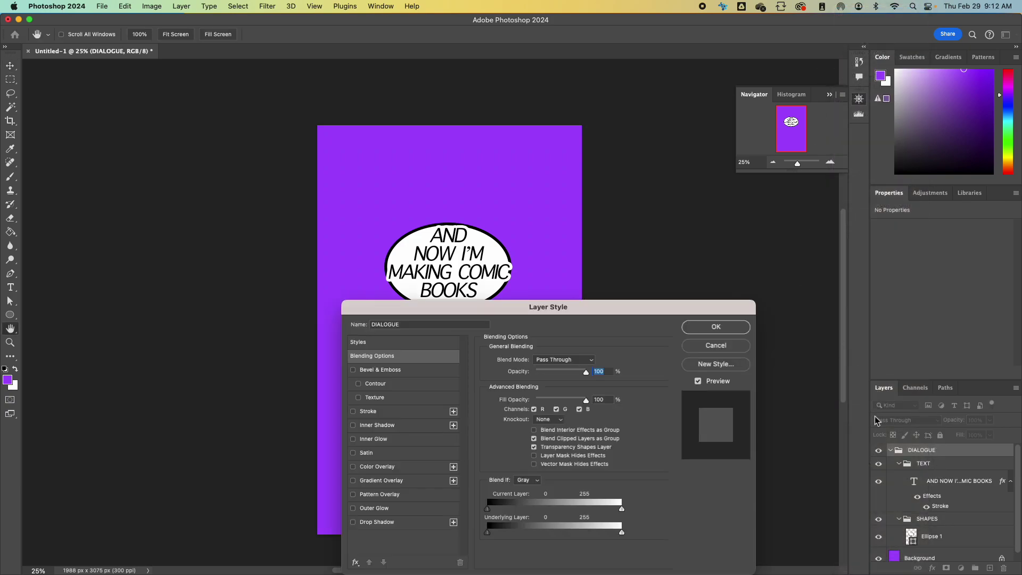
left_click(716, 345)
left_click(891, 451)
left_click(891, 450)
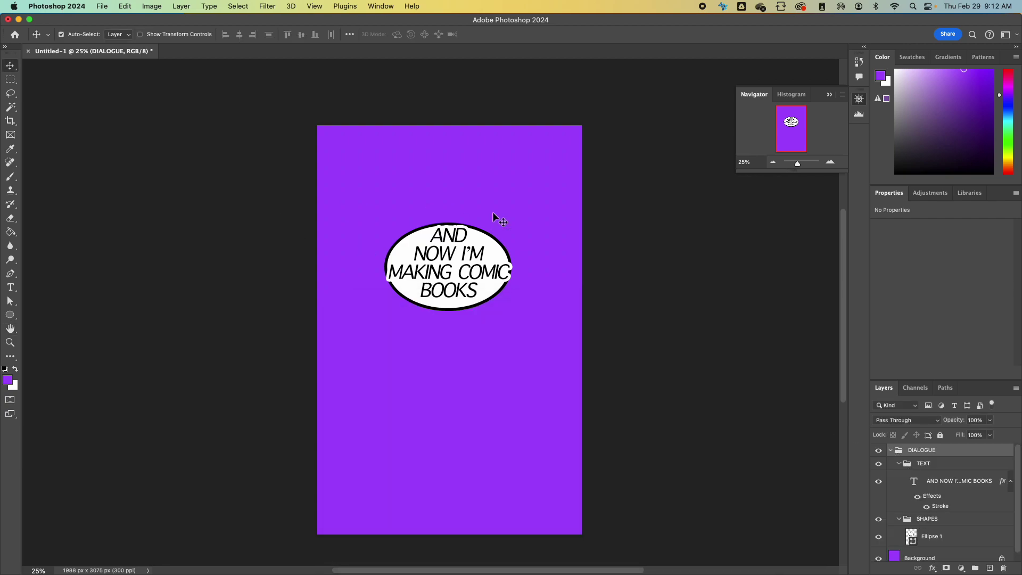
- Collapse the DIALOGUE group and add a Stroke layer effect to it in black (#000000)
left_click(890, 450)
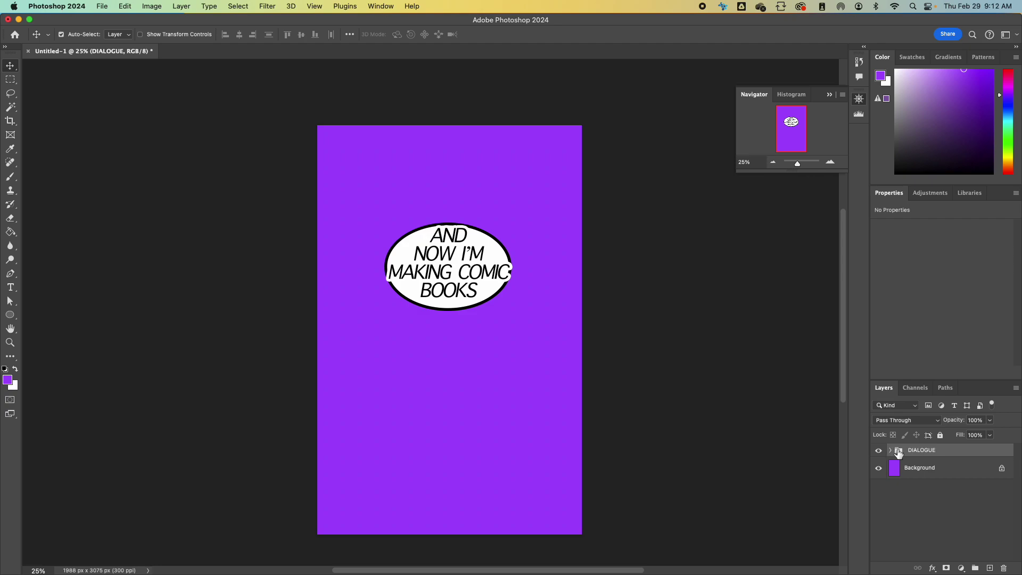
right_click(961, 450)
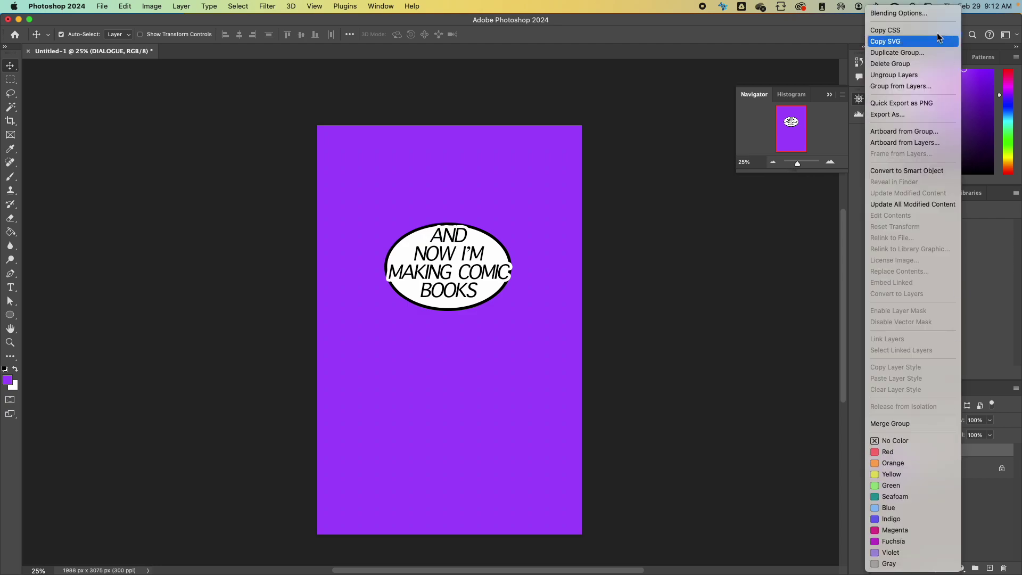
left_click(917, 14)
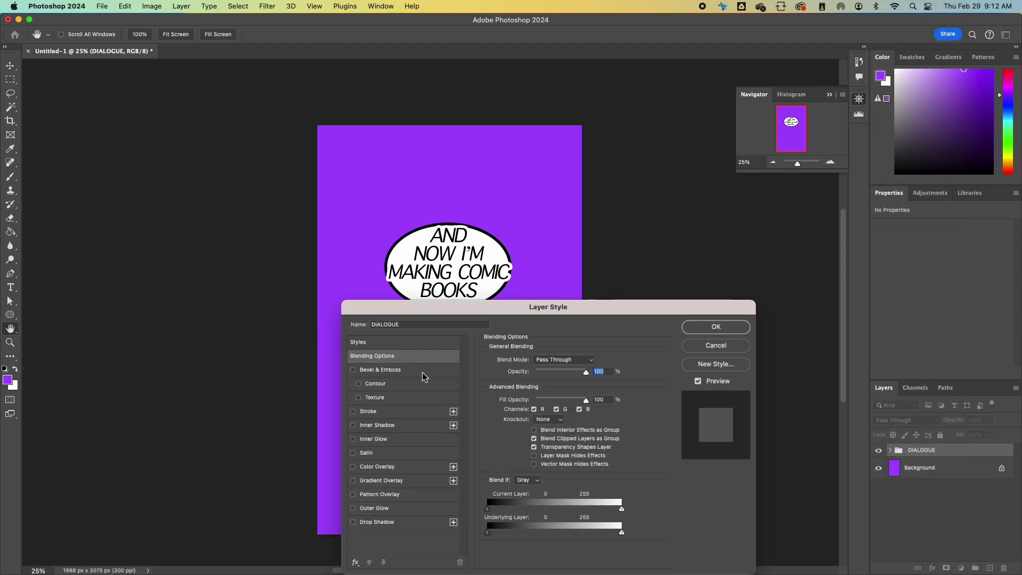
left_click(372, 412)
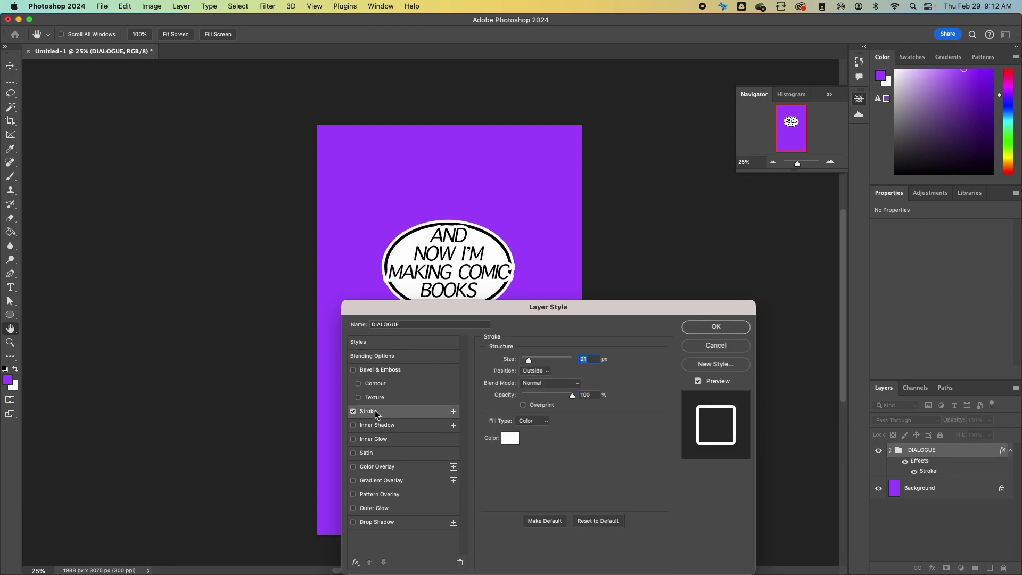
left_click(517, 440)
left_click_drag(460, 277, 276, 394)
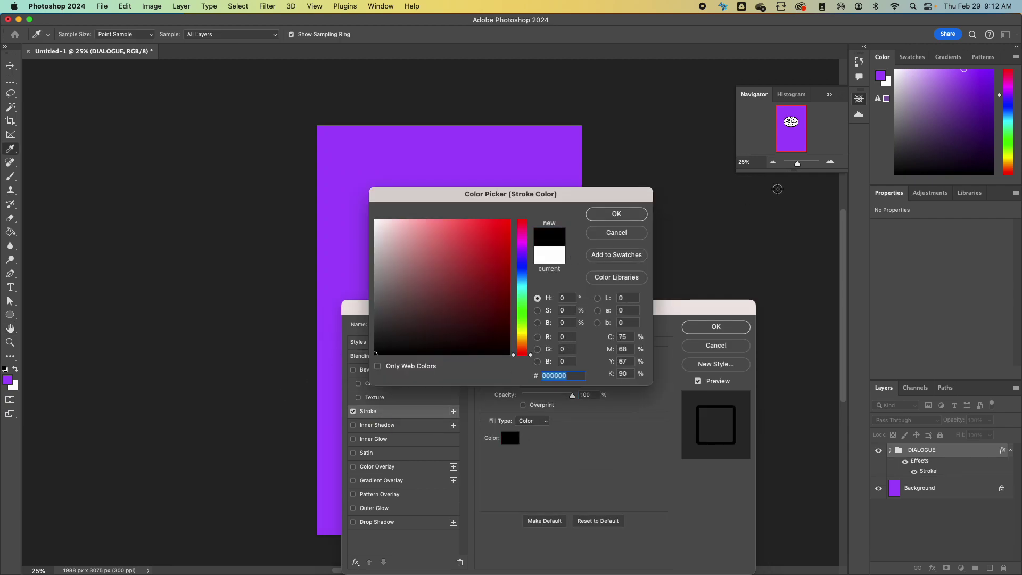
left_click(626, 215)
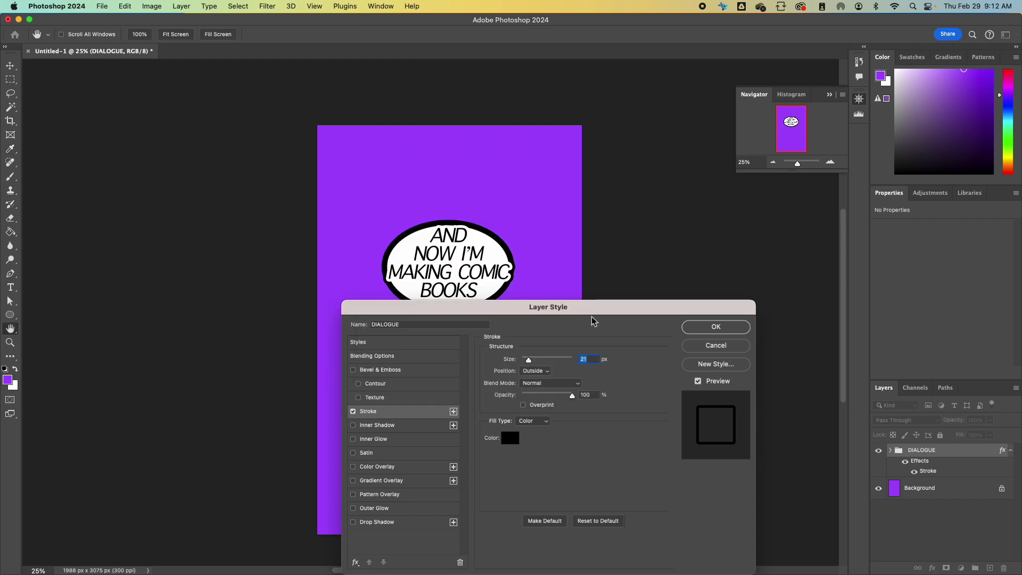
left_click(715, 326)
- Nudge the lettering slightly left and down inside the balloon, and set the ellipse shape's own stroke to none
key("v")
mouse_move(461, 270)
left_mouse_down()
mouse_move(471, 272)
mouse_move(469, 292)
mouse_move(444, 287)
mouse_move(443, 246)
mouse_move(442, 282)
mouse_move(441, 270)
left_mouse_up()
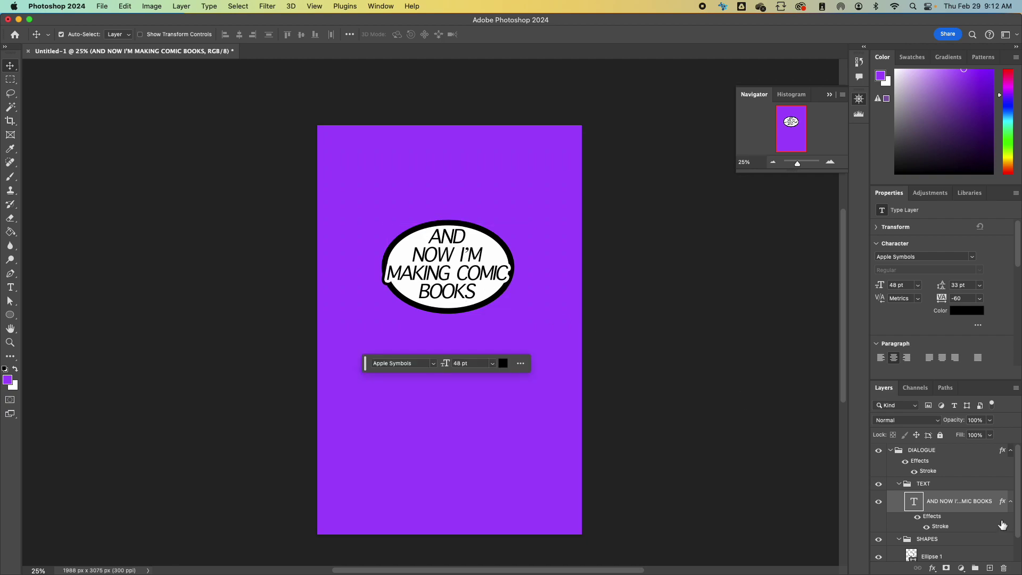
scroll(939, 502, "down", 2)
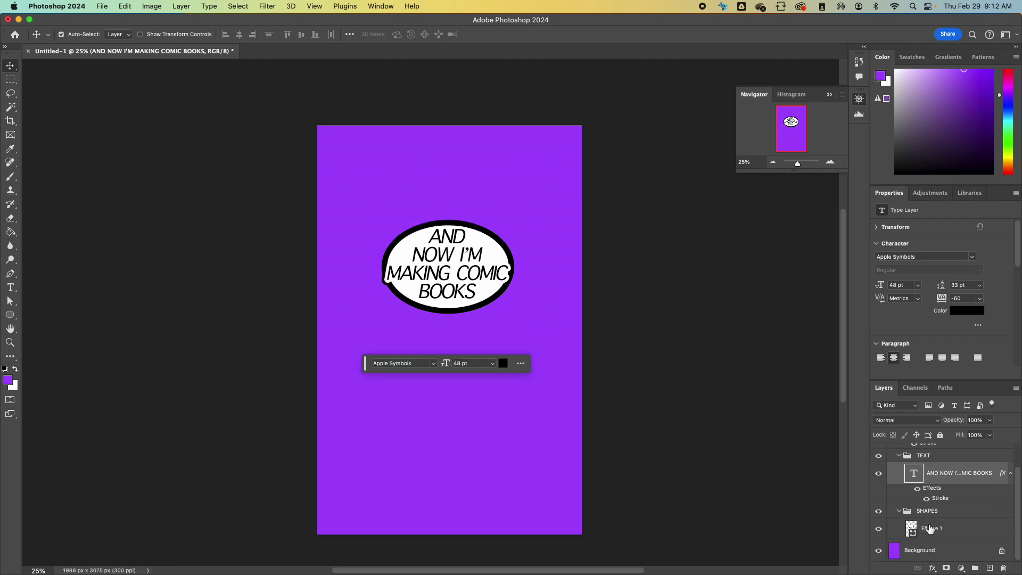
left_click(930, 529)
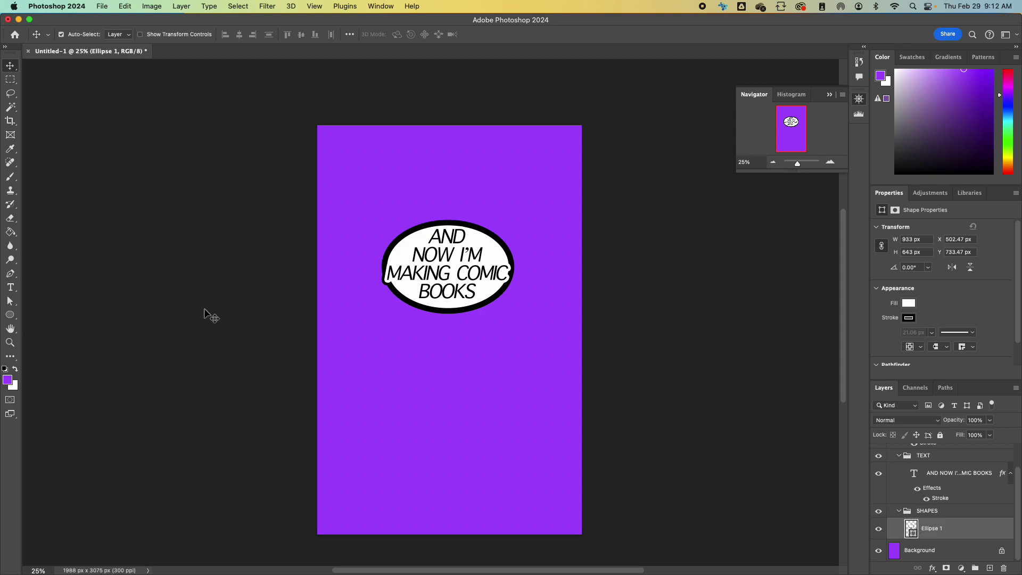
left_click(10, 315)
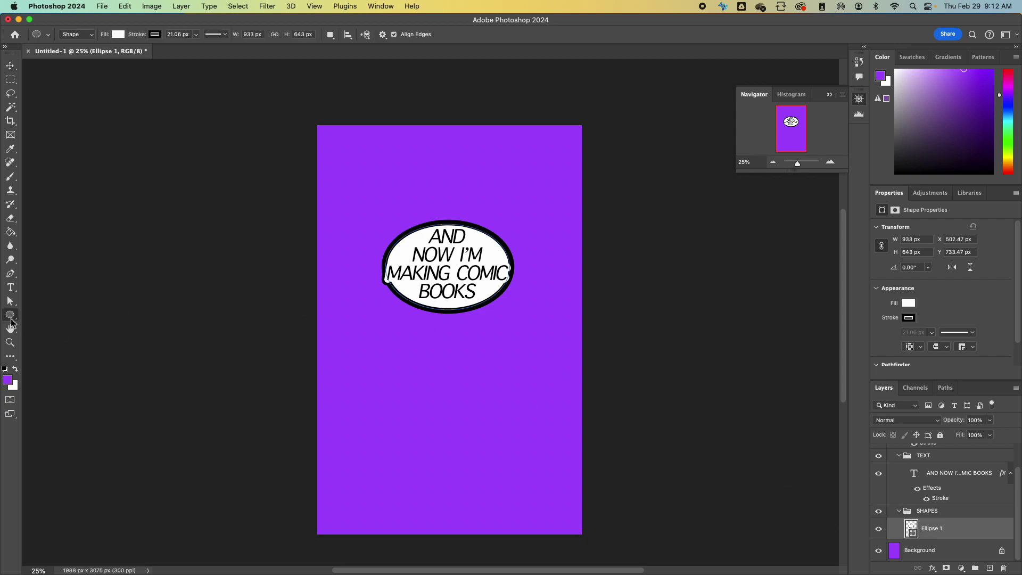
left_click(154, 35)
left_click(93, 55)
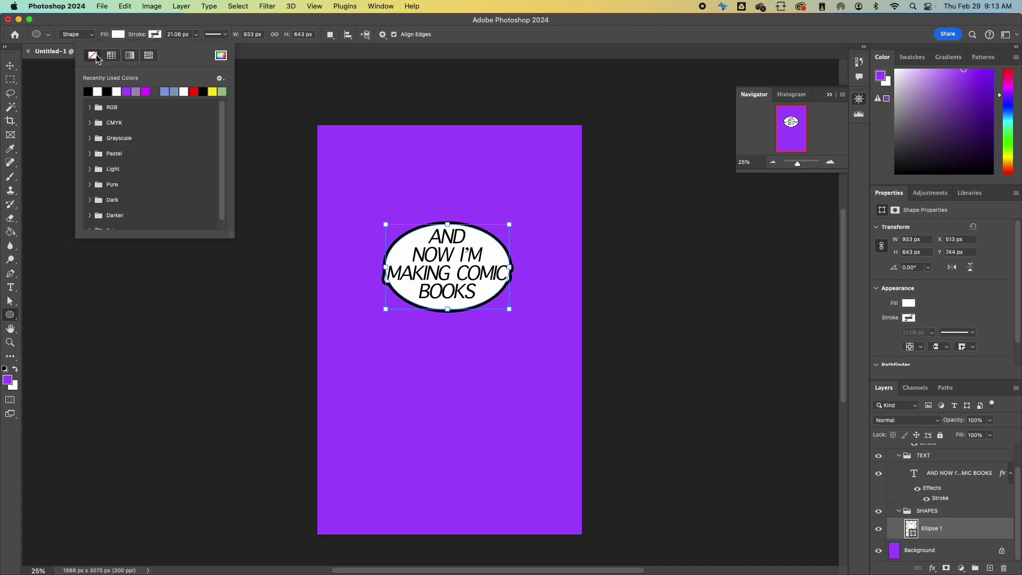
left_click(10, 65)
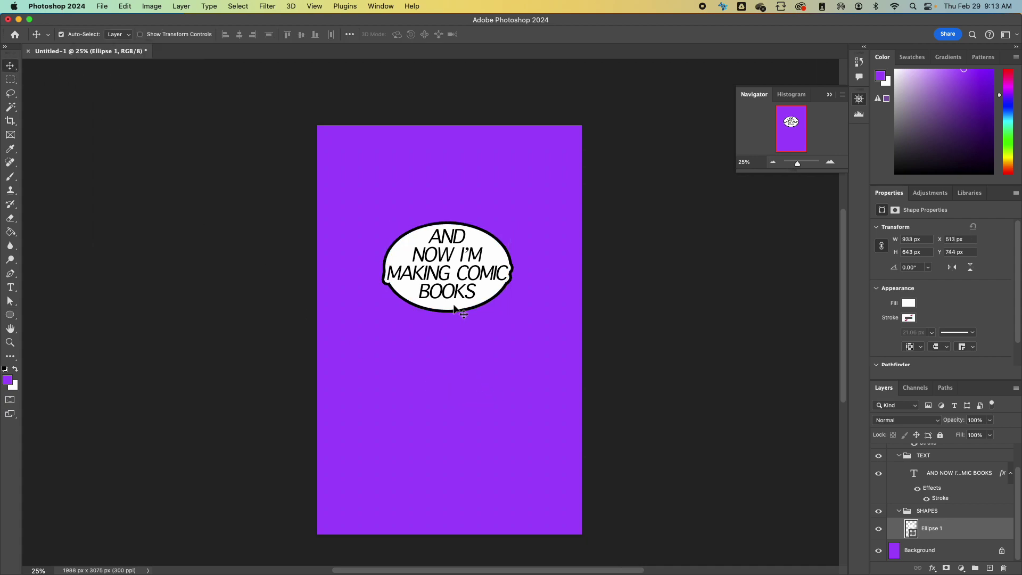
mouse_move(462, 273)
left_mouse_down()
mouse_move(441, 270)
mouse_move(463, 274)
left_mouse_up()
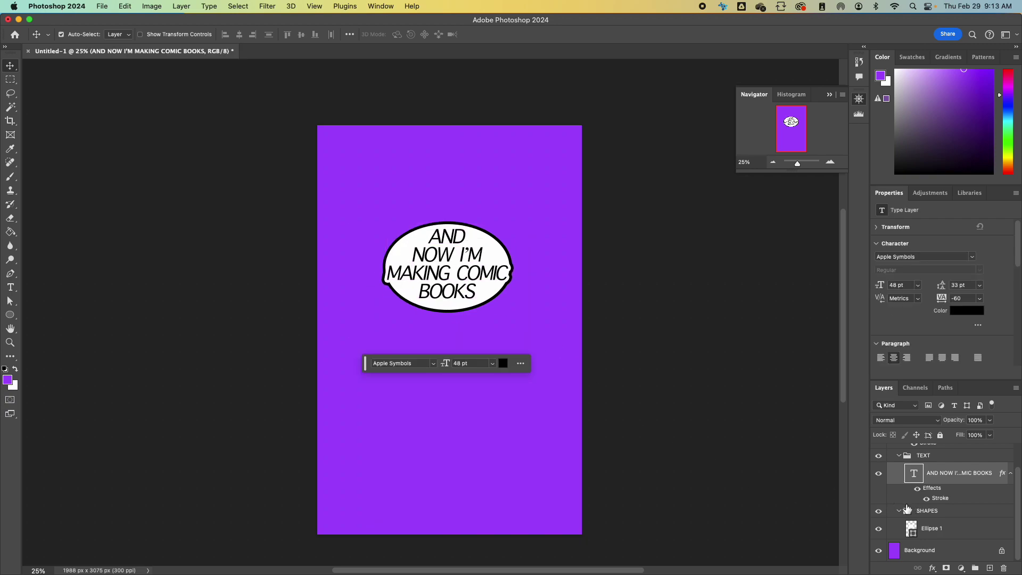
- Draw a curved, pointed tail about 316 × 334 px below the balloon with the Pen tool and move its layer into the SHAPES group
left_click(10, 273)
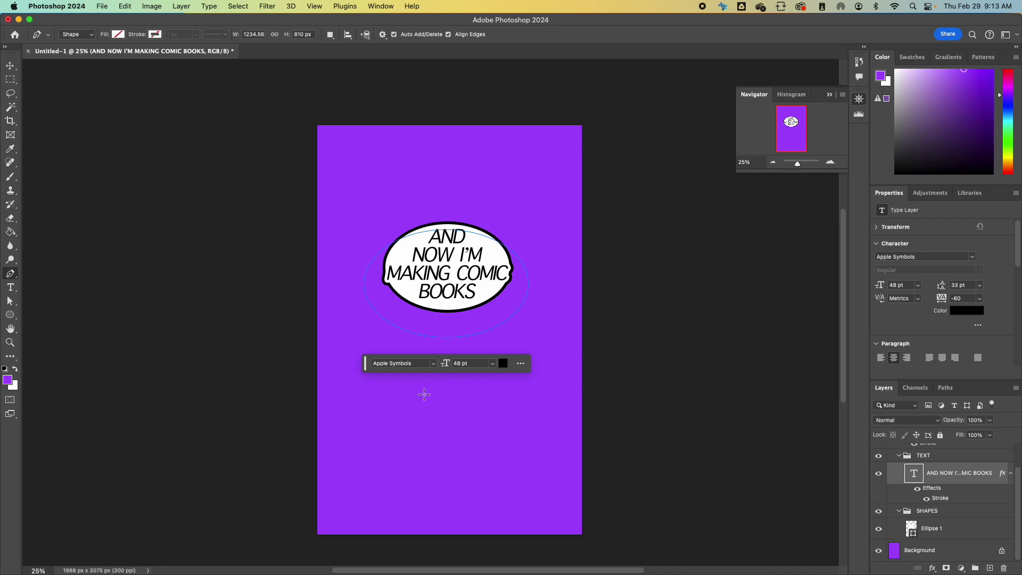
left_click_drag(450, 400, 409, 428)
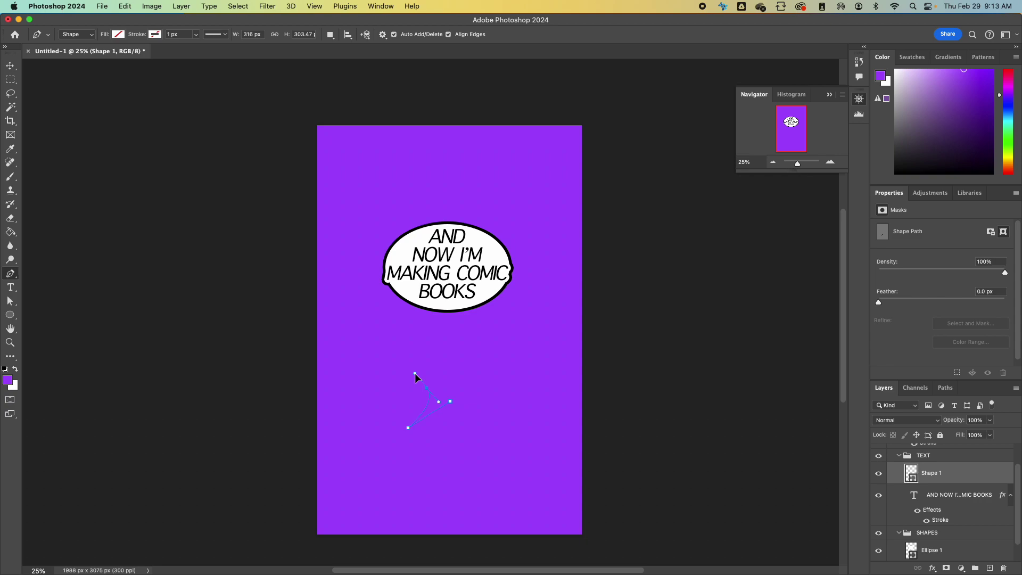
left_click(451, 401)
scroll(953, 503, "up", 2)
left_click_drag(944, 504, 919, 519)
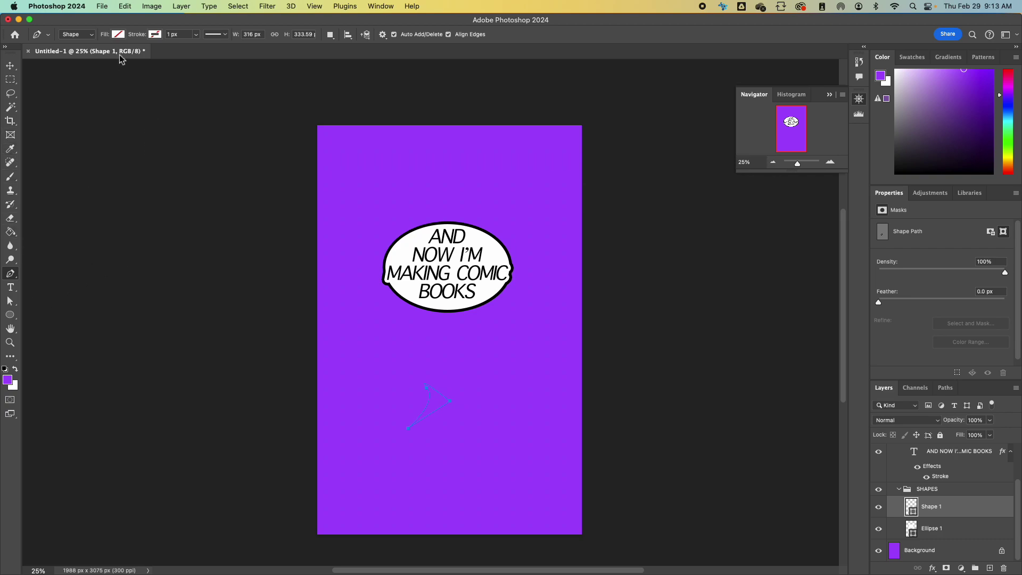
- Fill the tail shape with white and move it up against the balloon's lower-left edge, pointing down and left
left_click(118, 36)
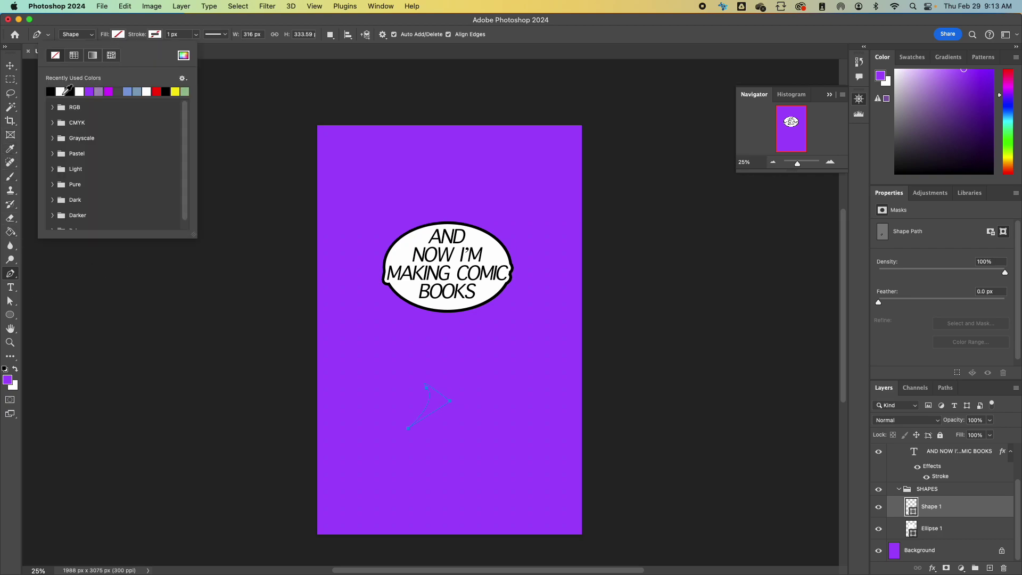
left_click(63, 93)
left_click(10, 65)
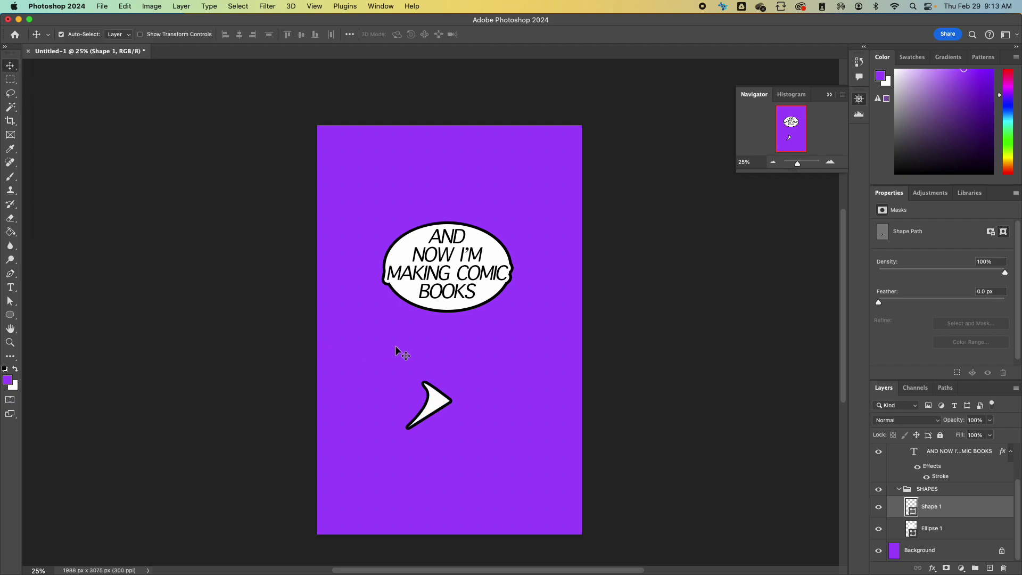
left_click_drag(442, 409, 428, 312)
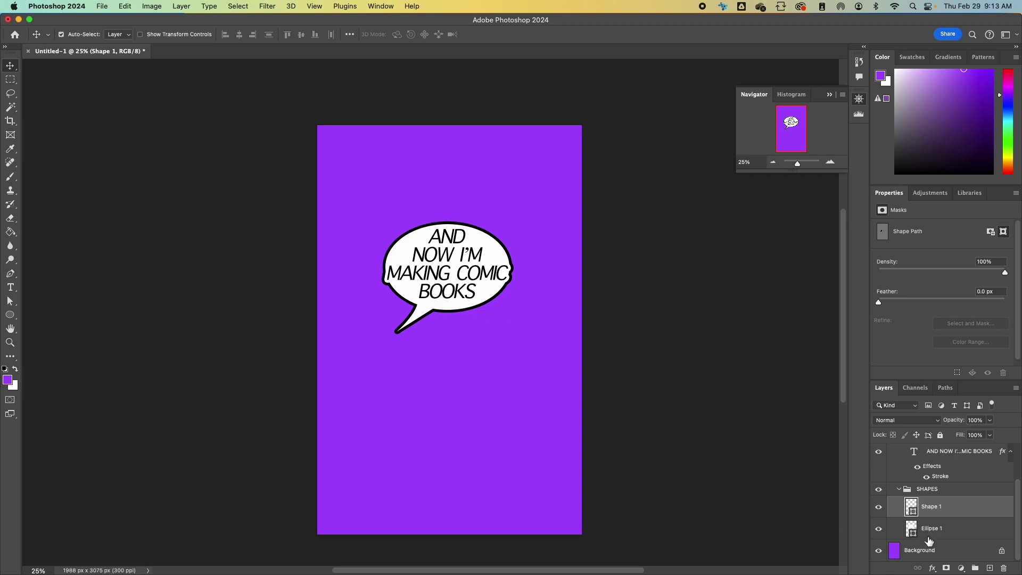
- Change the position of the DIALOGUE group's Stroke effect to Center
scroll(935, 504, "up", 3)
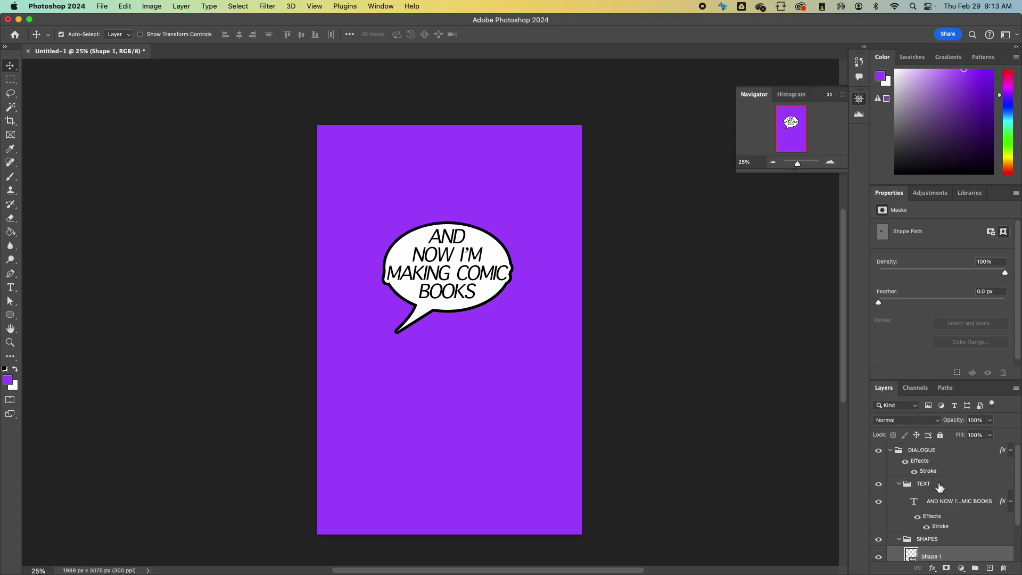
scroll(942, 516, "down", 3)
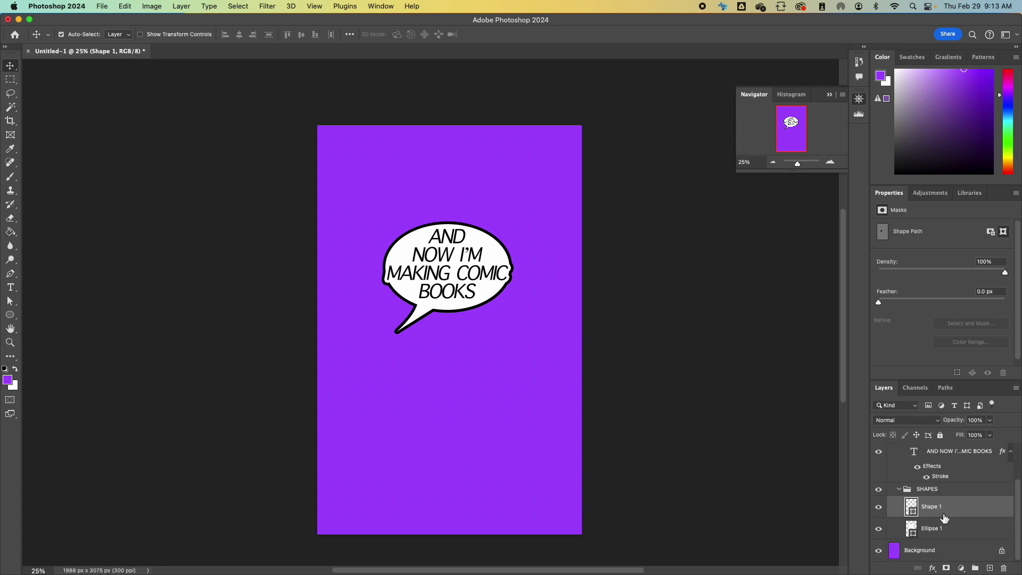
scroll(982, 494, "up", 3)
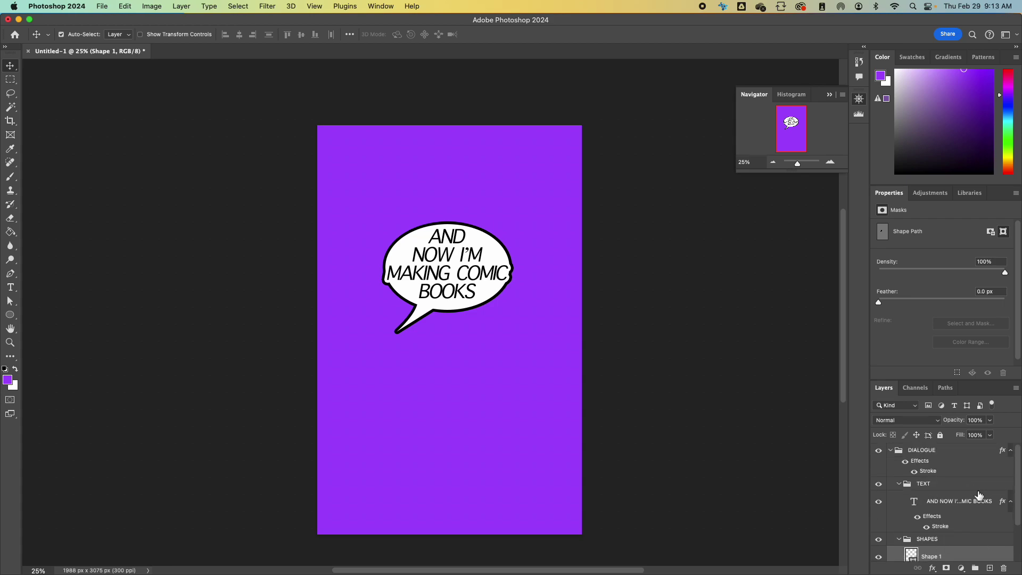
left_click(939, 454)
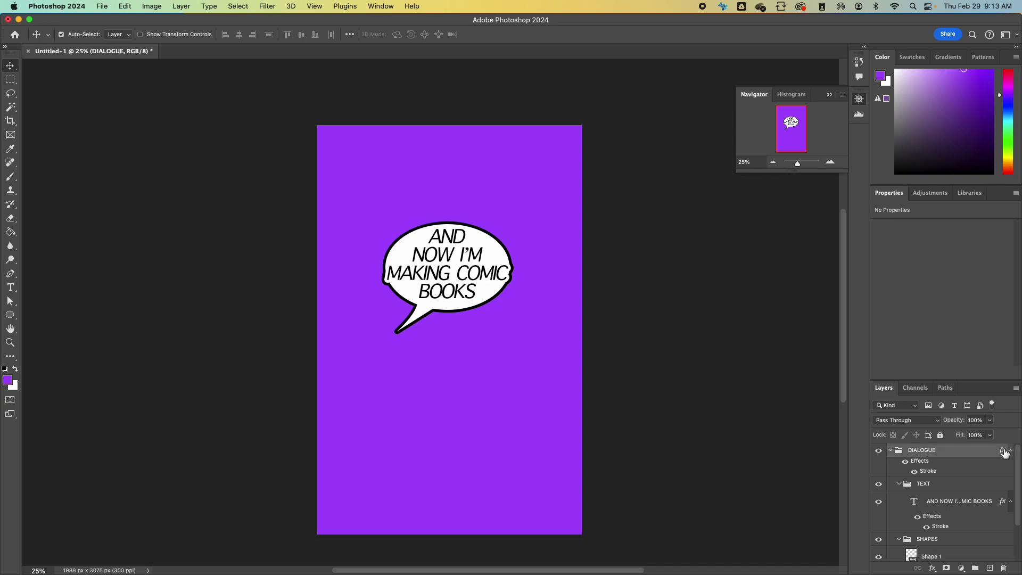
double_click(1002, 451)
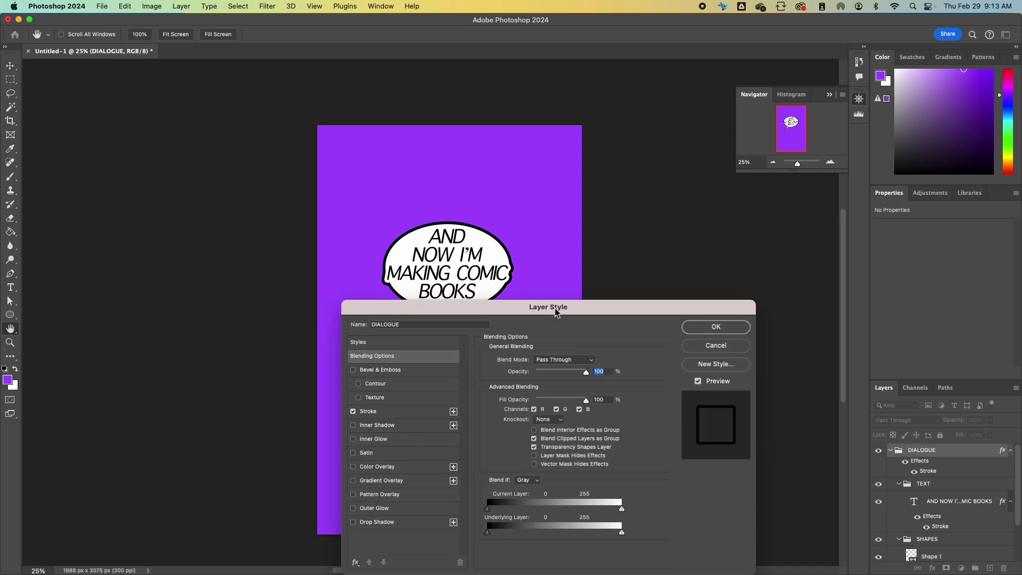
left_click_drag(528, 313, 724, 267)
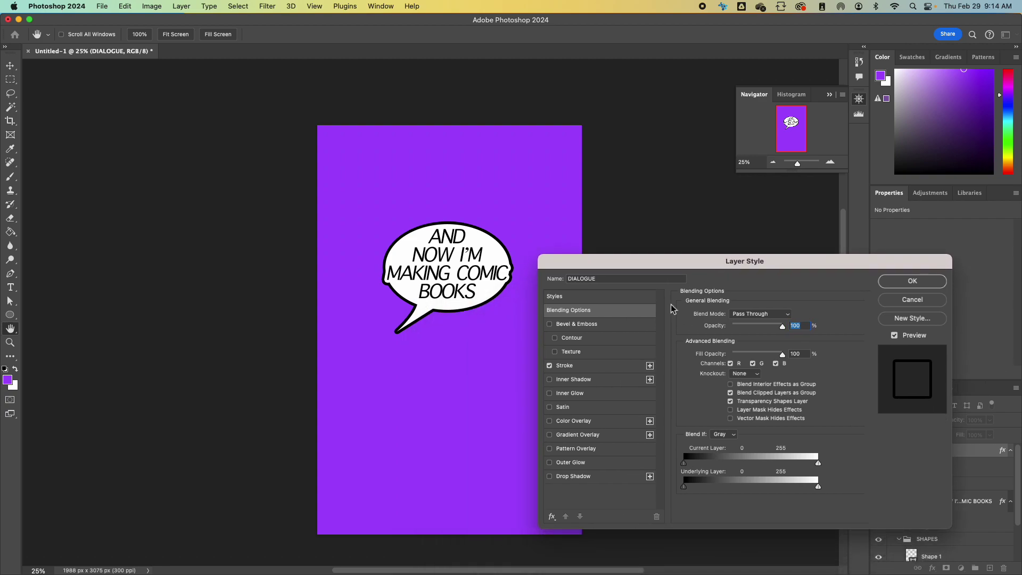
left_click(594, 367)
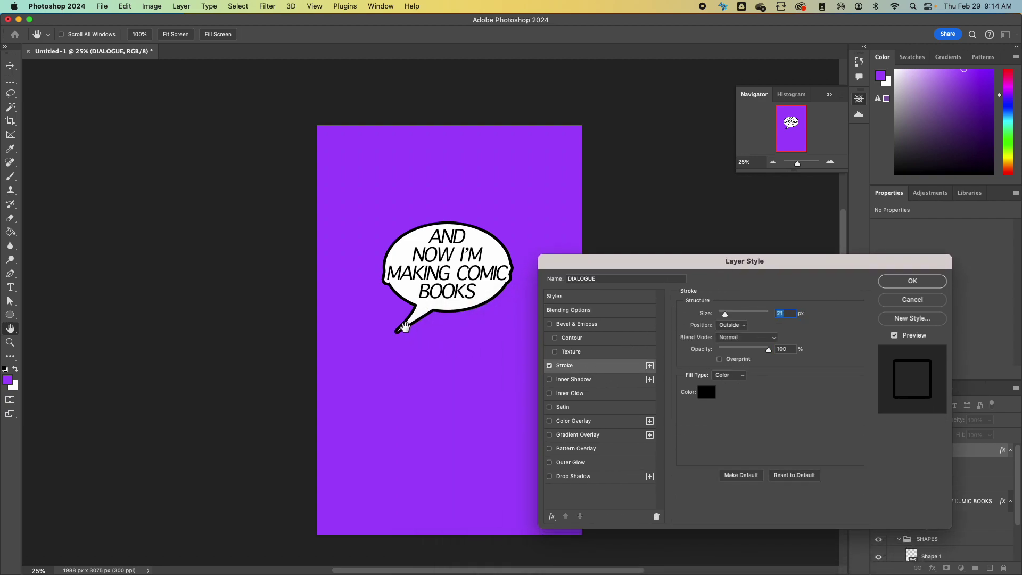
left_click(743, 325)
left_click(736, 346)
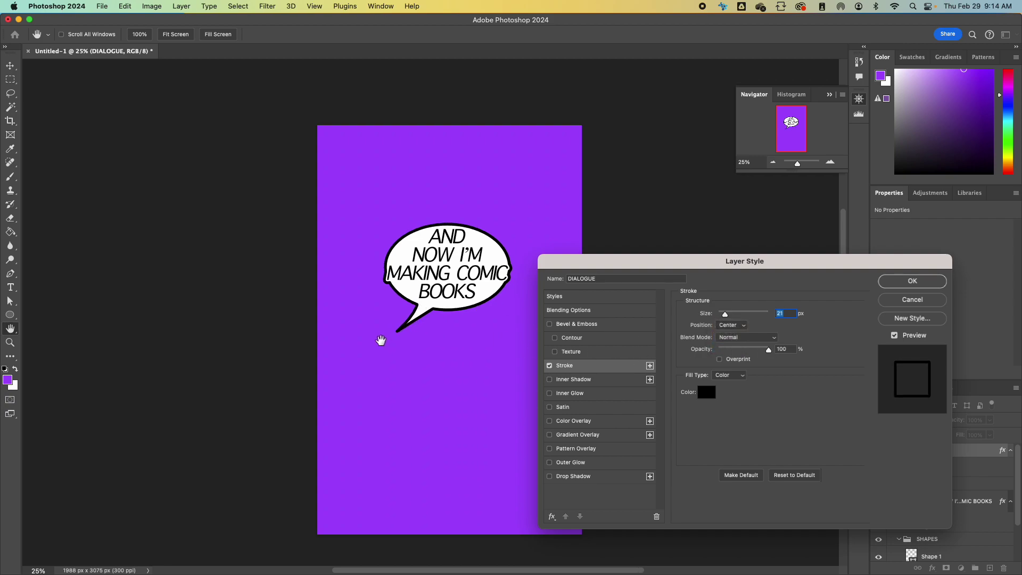
left_click(911, 283)
- Separate the balloon parts: tail to the lower left, lettering to the page's top, and the white ellipse slightly down
left_click_drag(415, 321, 371, 380)
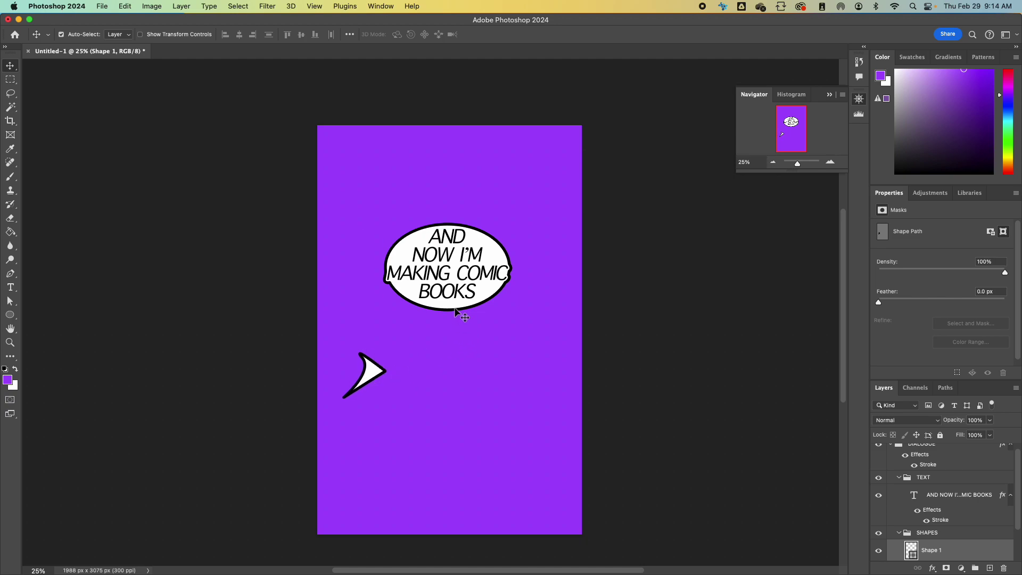
left_click_drag(452, 264, 456, 165)
left_click_drag(452, 310, 456, 354)
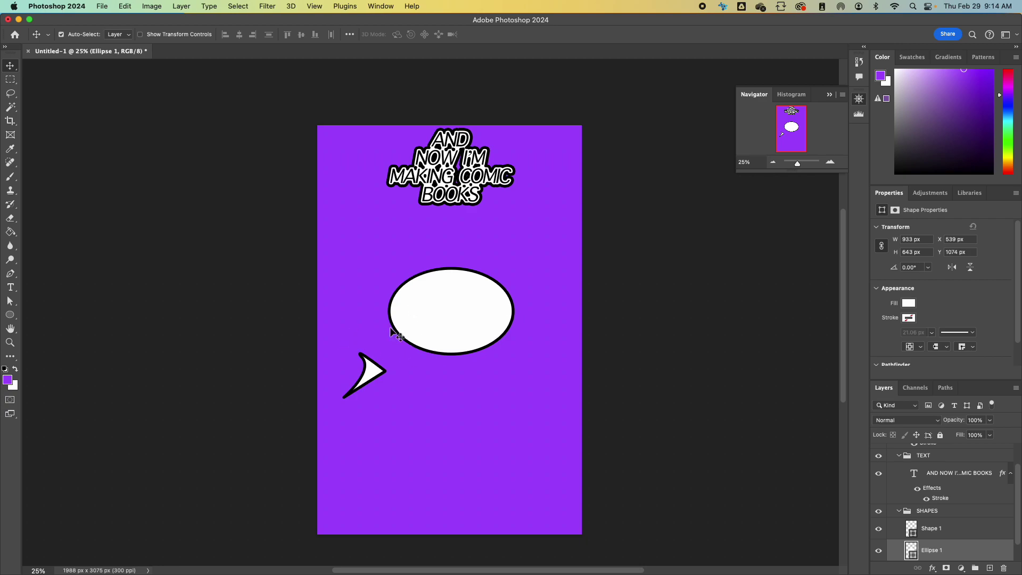
- Square off the ellipse's left and right sides with the Convert Point tool, accepting its conversion to a regular path
right_click(11, 275)
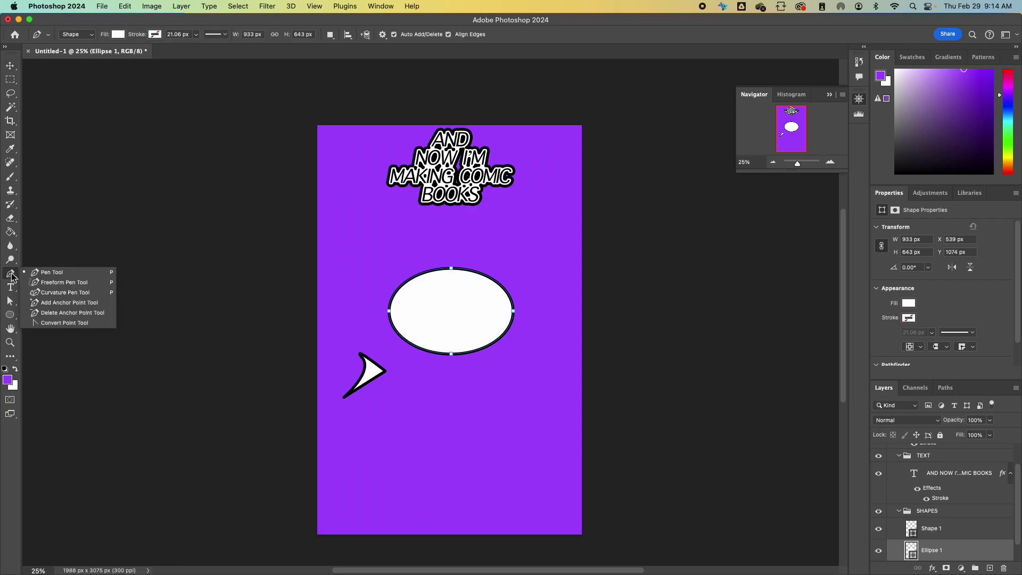
left_click(63, 325)
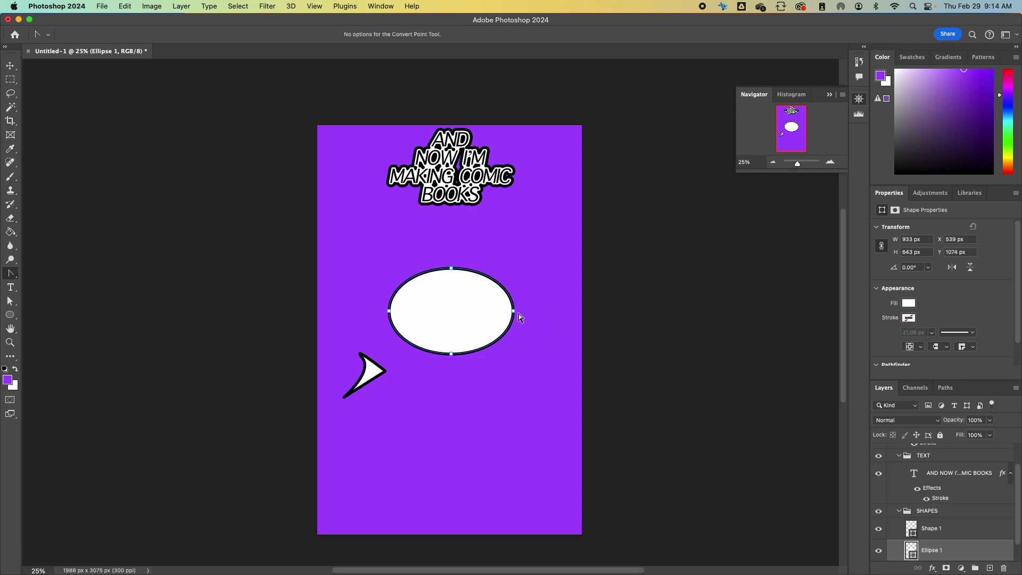
left_click_drag(512, 312, 512, 341)
left_click_drag(512, 347, 512, 347)
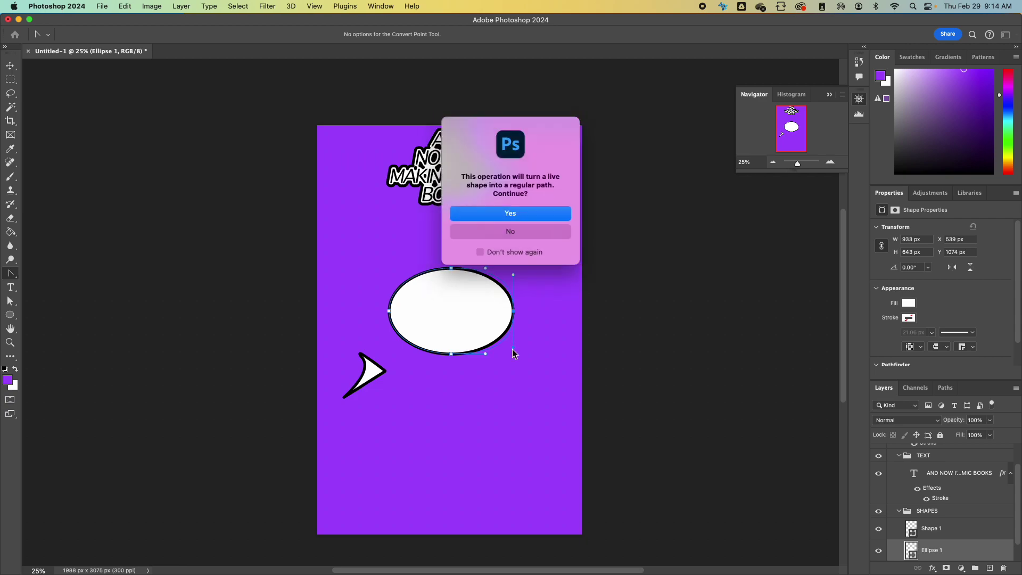
left_click(520, 216)
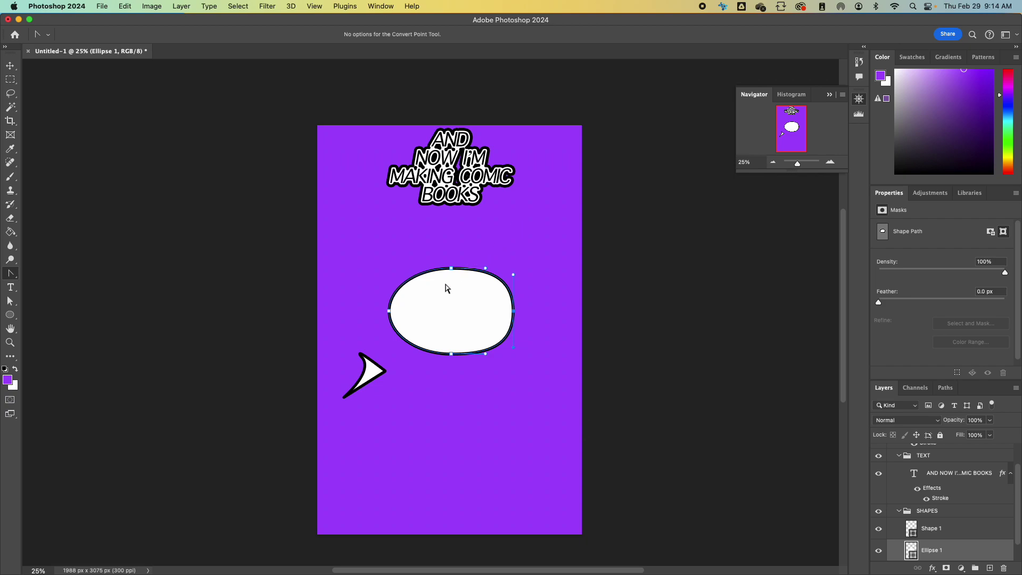
mouse_move(390, 311)
left_mouse_down()
mouse_move(386, 248)
mouse_move(389, 277)
left_mouse_up()
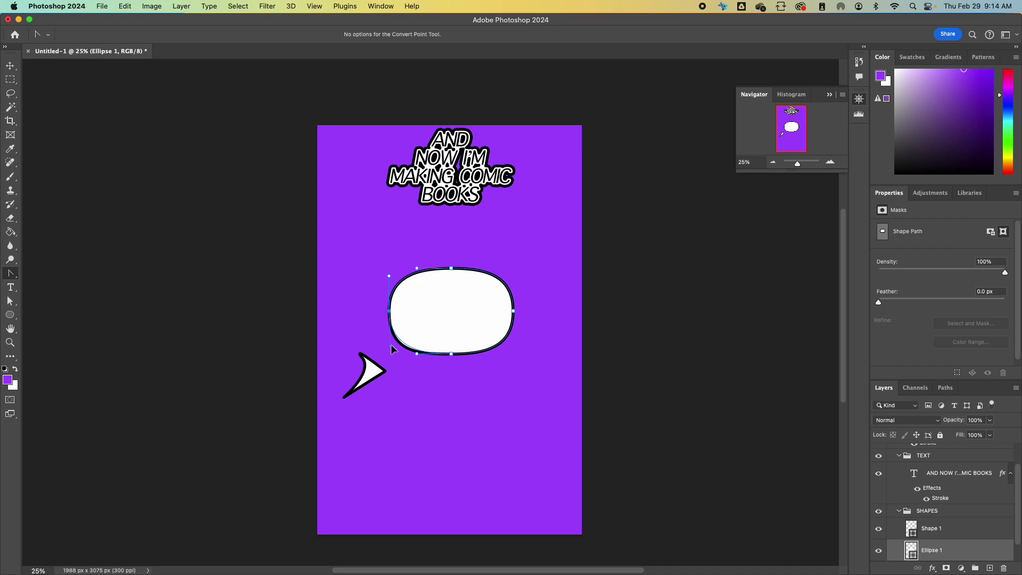
left_click(551, 397)
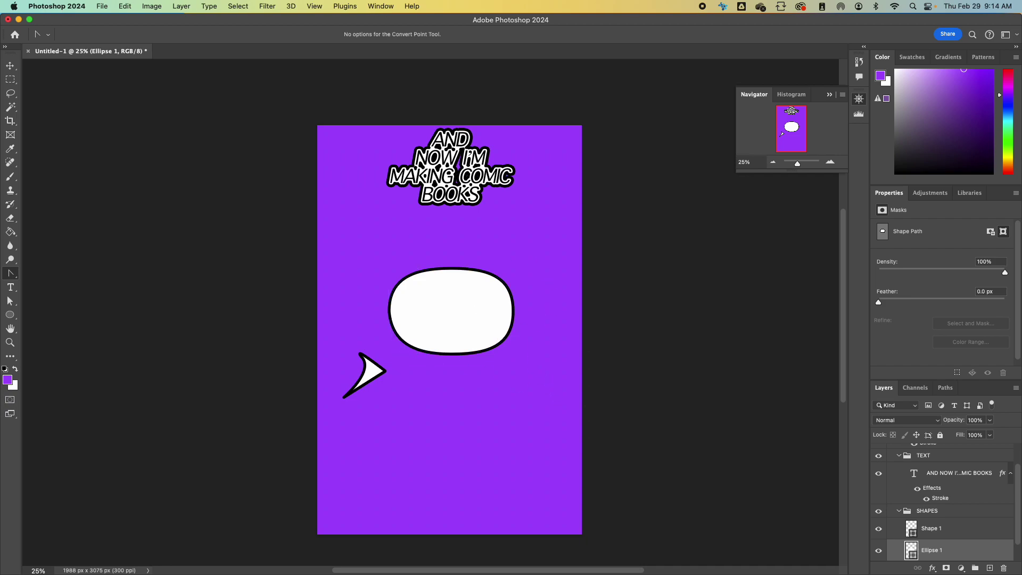
- Move the reshaped white balloon up a little toward the lettering
left_click(10, 66)
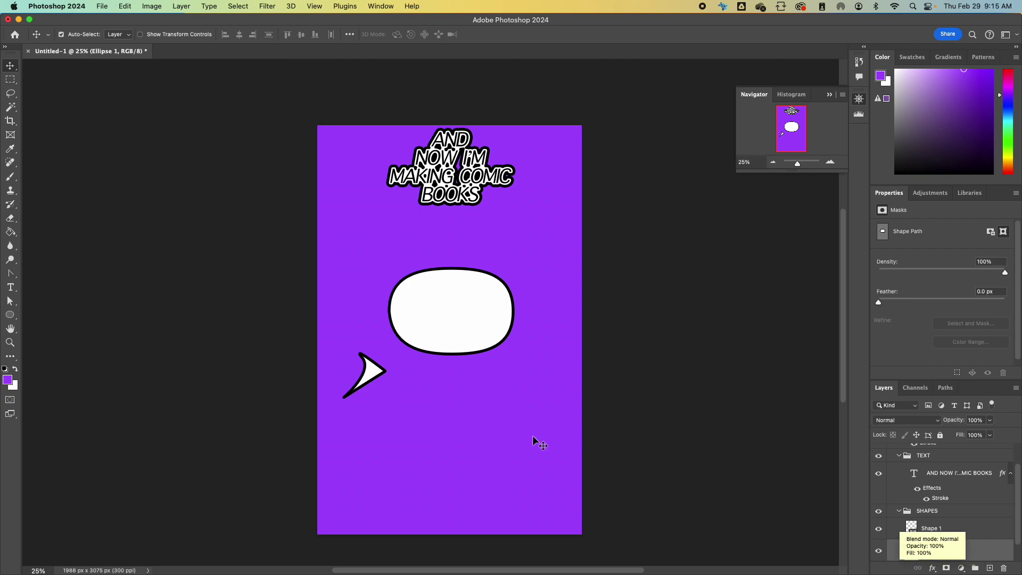
left_click(372, 379)
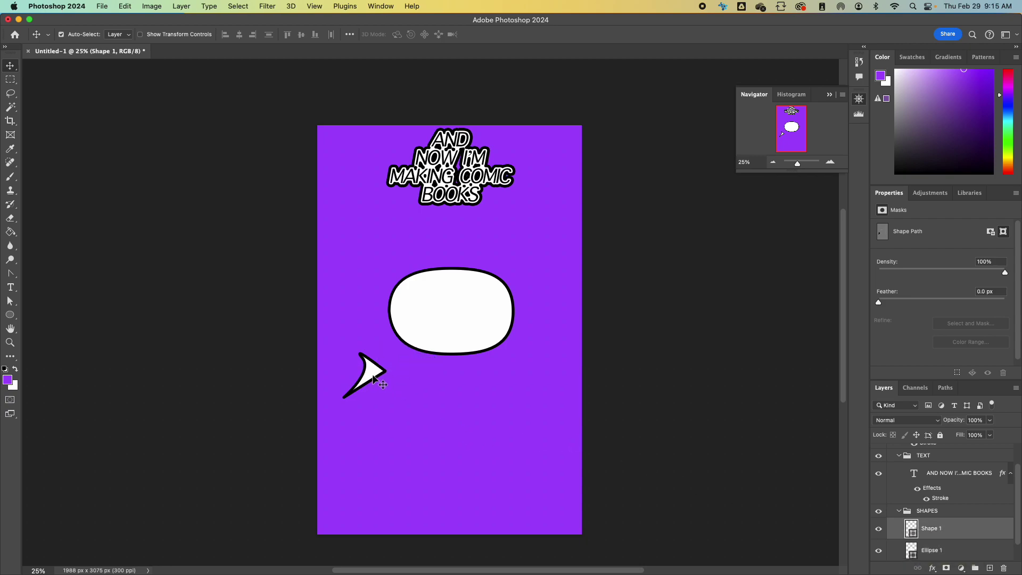
mouse_move(455, 323)
left_mouse_down()
mouse_move(455, 290)
mouse_move(405, 298)
mouse_move(434, 298)
mouse_move(453, 313)
left_mouse_up()
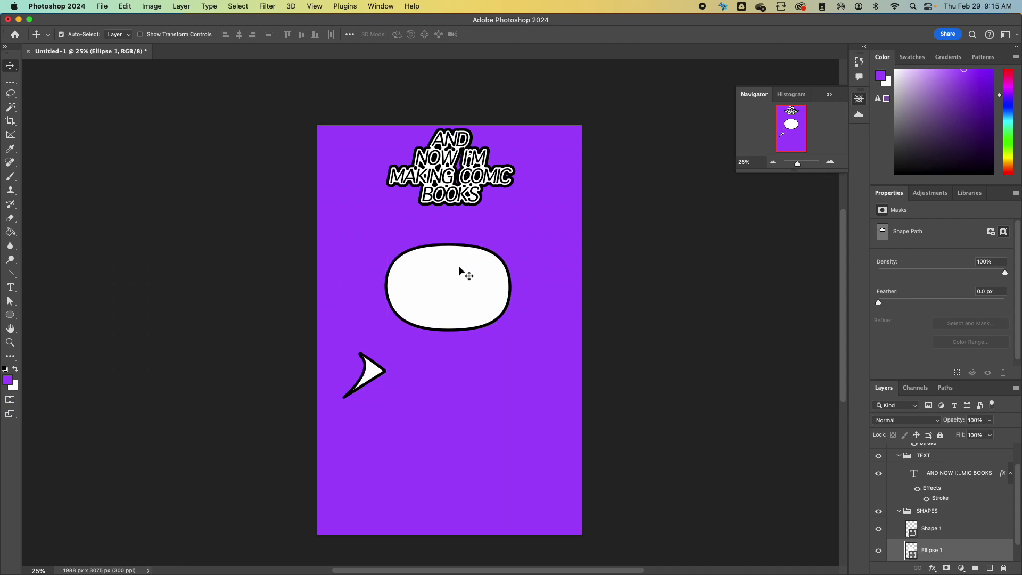
- Define the reshaped balloon as a custom shape named TEST SHAPE
left_click(128, 6)
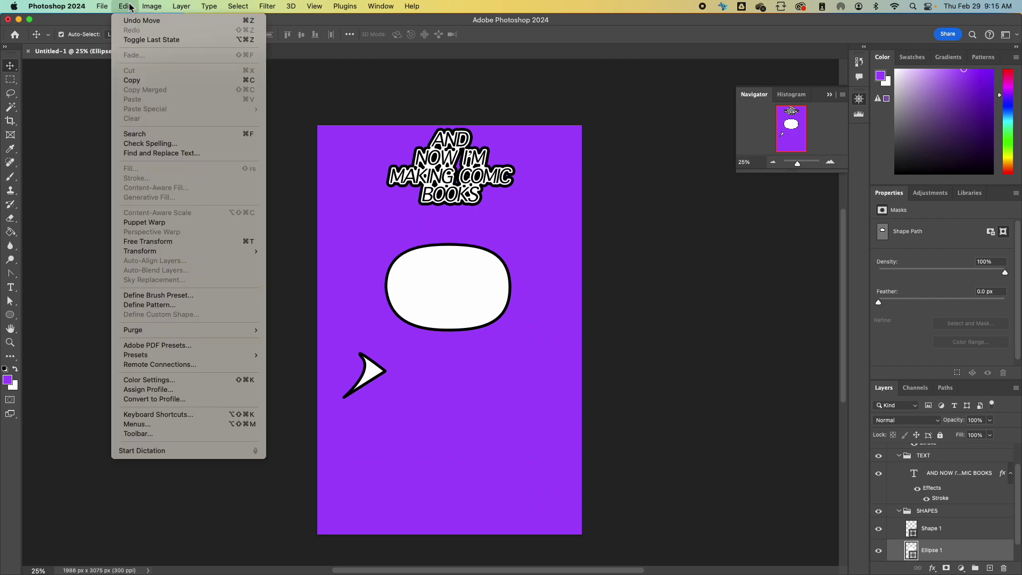
left_click(419, 279)
left_click(16, 318)
left_click(126, 7)
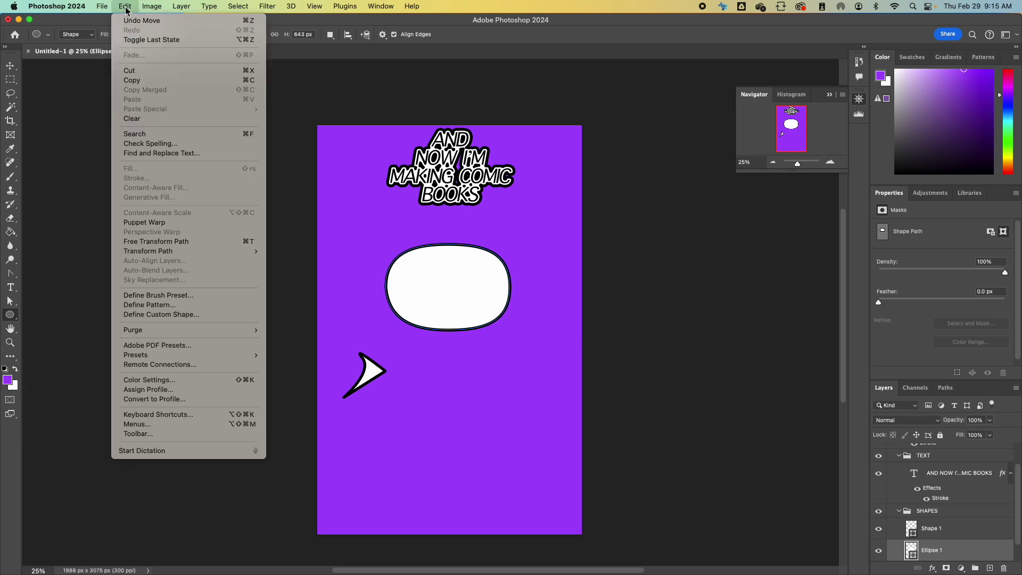
left_click(191, 315)
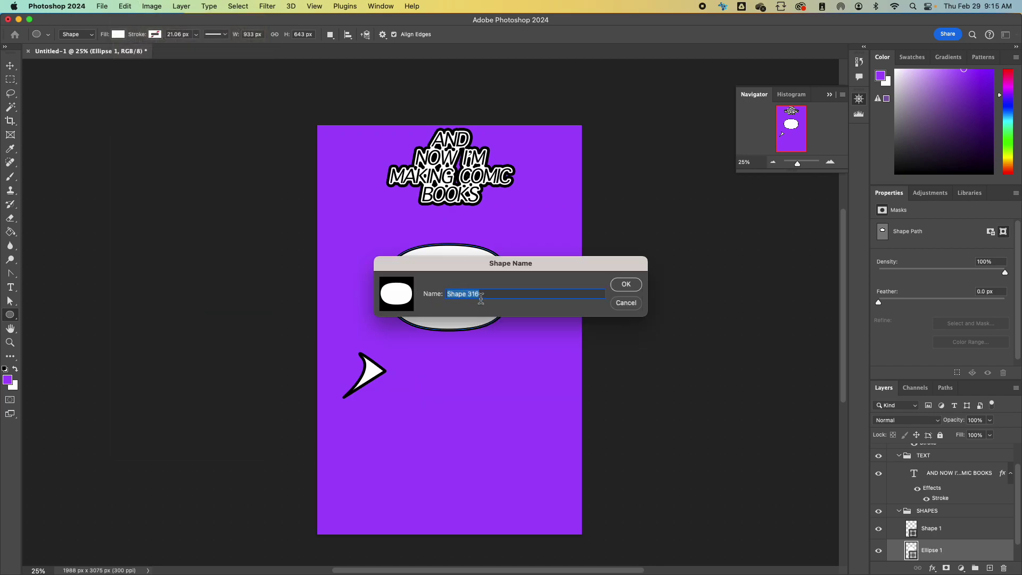
type("TEST SHAPE")
key("Return")
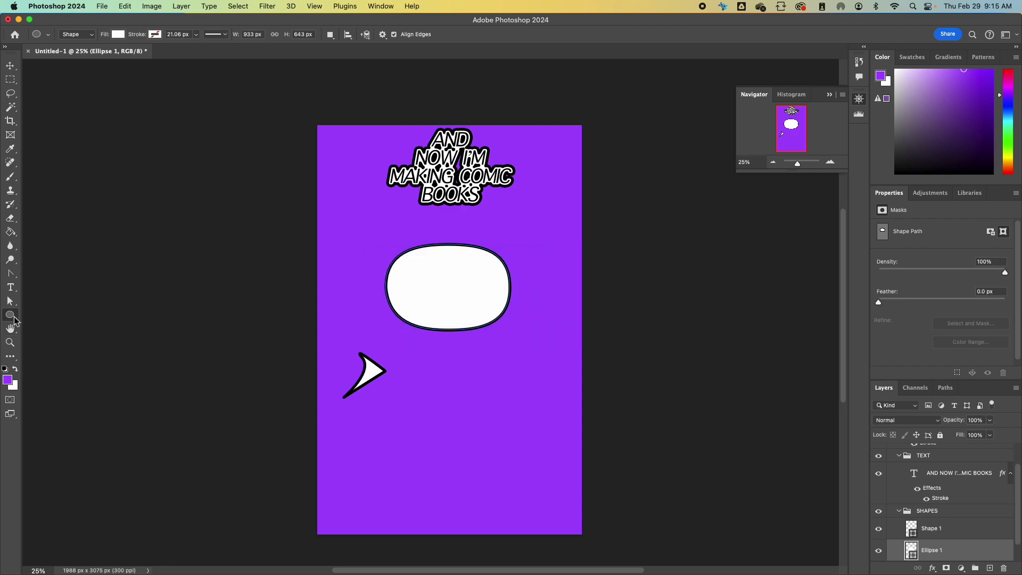
- Draw a balloon about 1116 × 723 px below the existing one using the saved TEST SHAPE custom shape
left_click(330, 35)
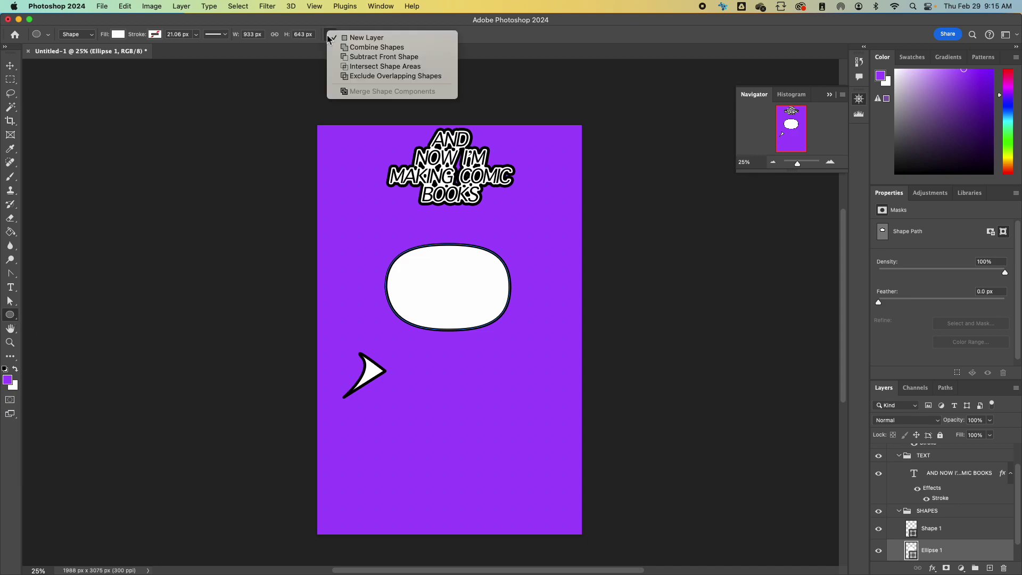
left_click(328, 38)
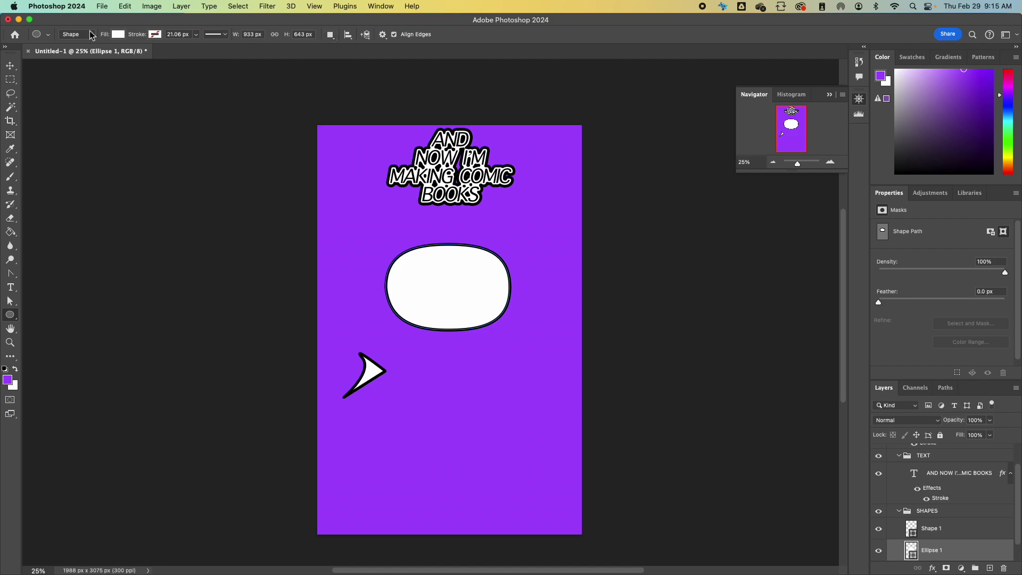
left_click(50, 33)
left_click(50, 34)
left_click(10, 314)
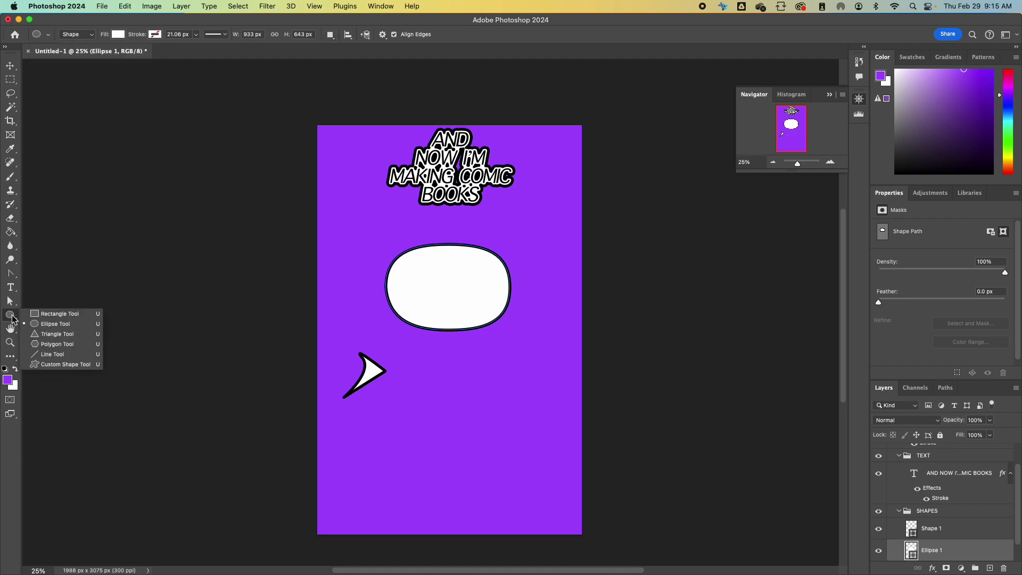
left_click(54, 364)
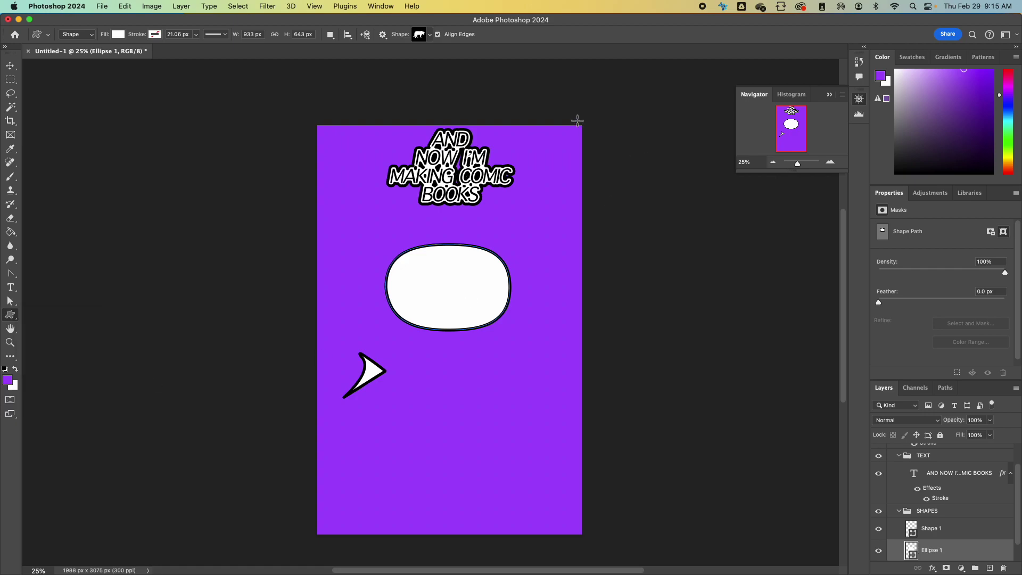
left_click(430, 35)
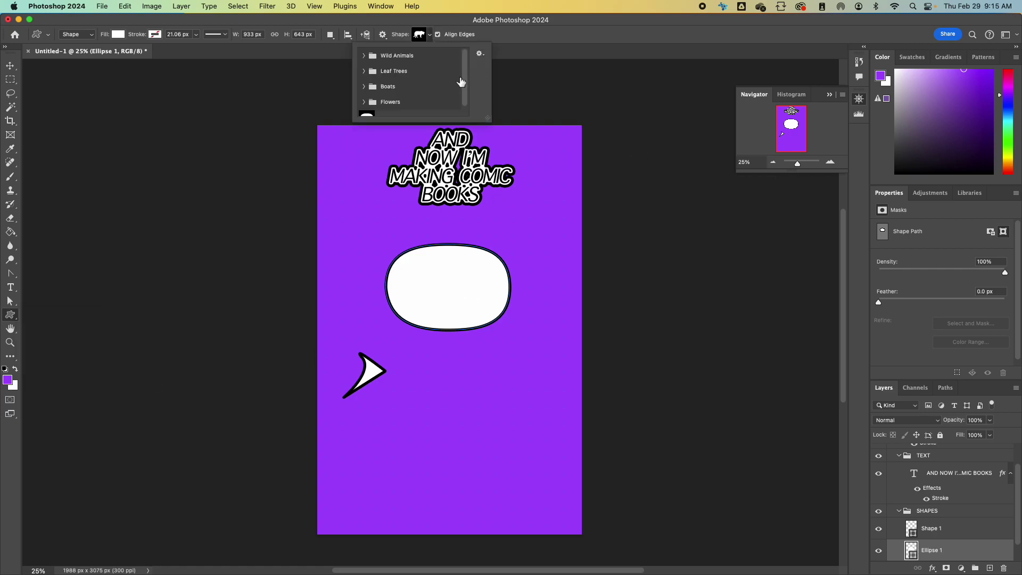
left_click(367, 109)
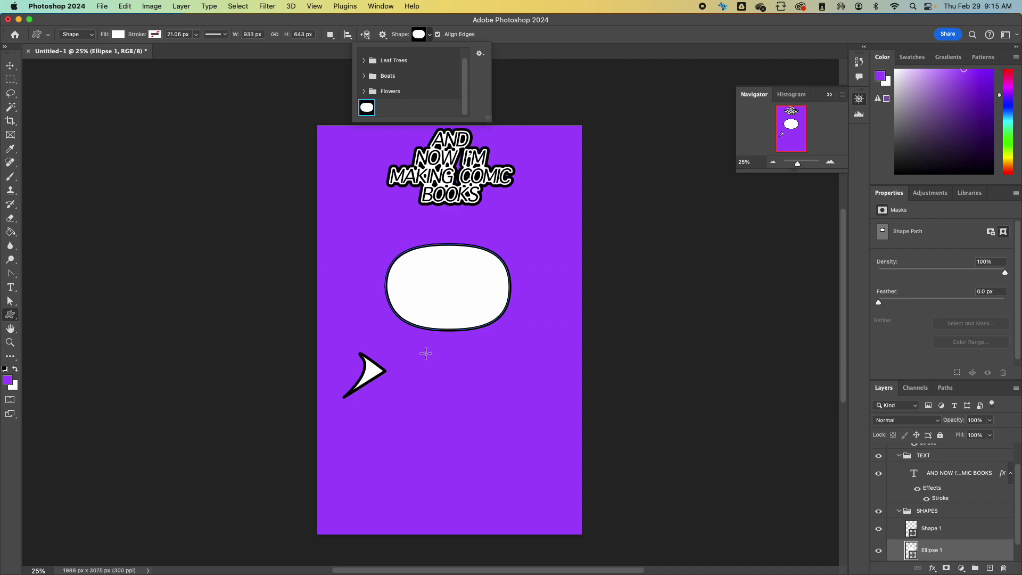
left_click_drag(419, 372, 568, 470)
- Try a smaller copy of the custom shape near the lettering and remove the test balloons
left_click_drag(356, 186, 423, 229)
key("super+z")
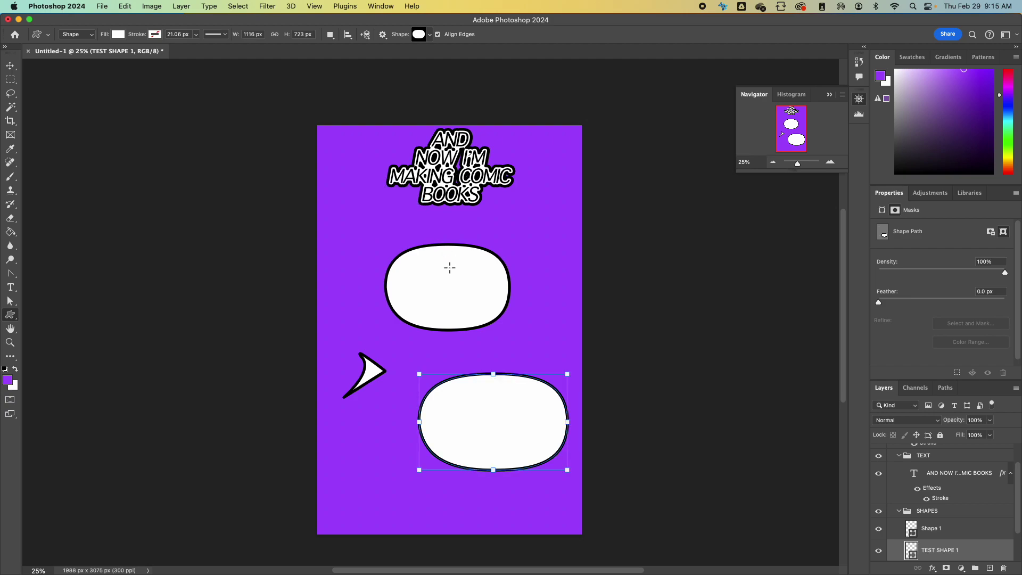
key("super+z")
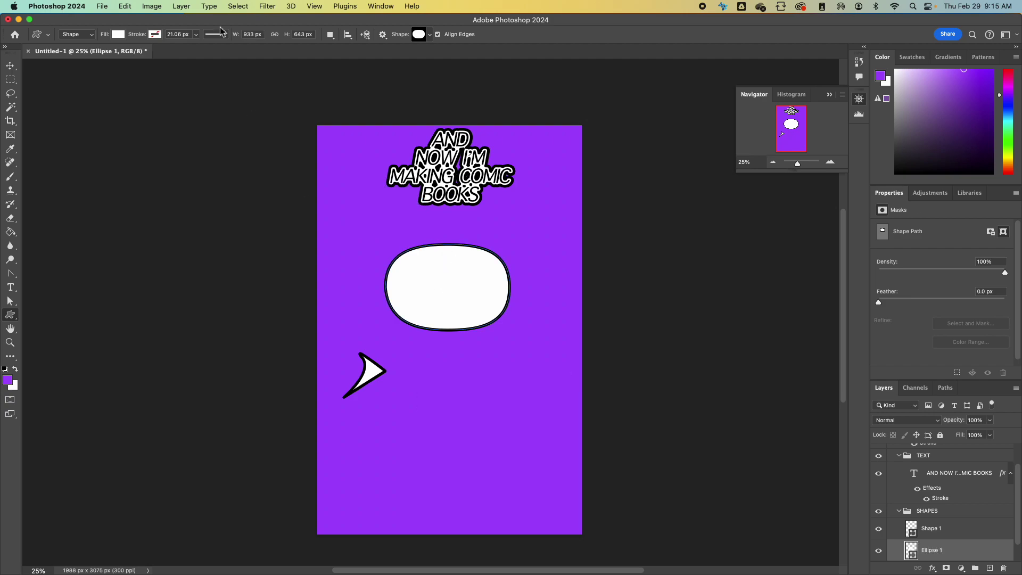
- Define the pointed tail shape as a custom shape named TAIL
left_click(10, 65)
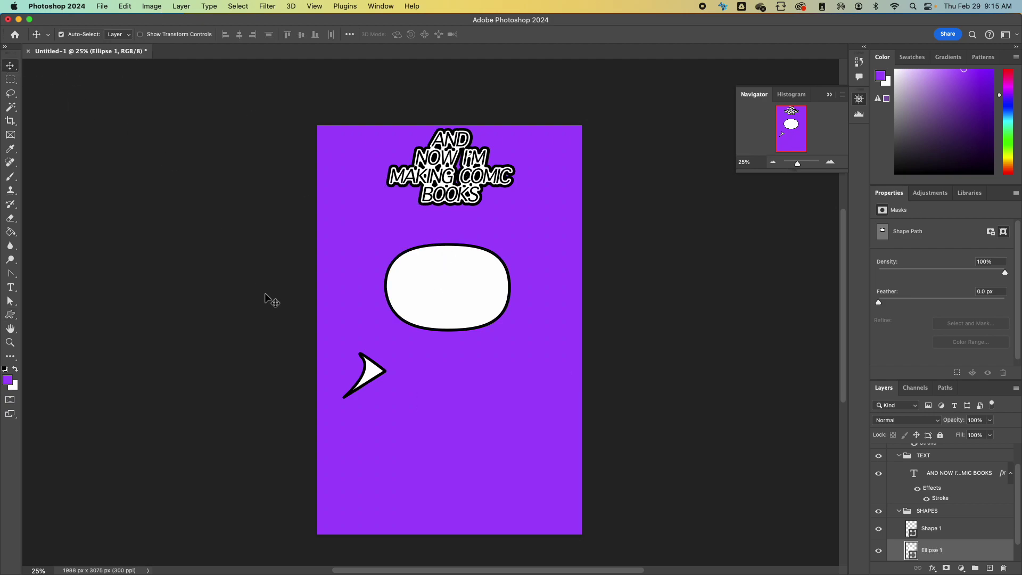
left_click(363, 374)
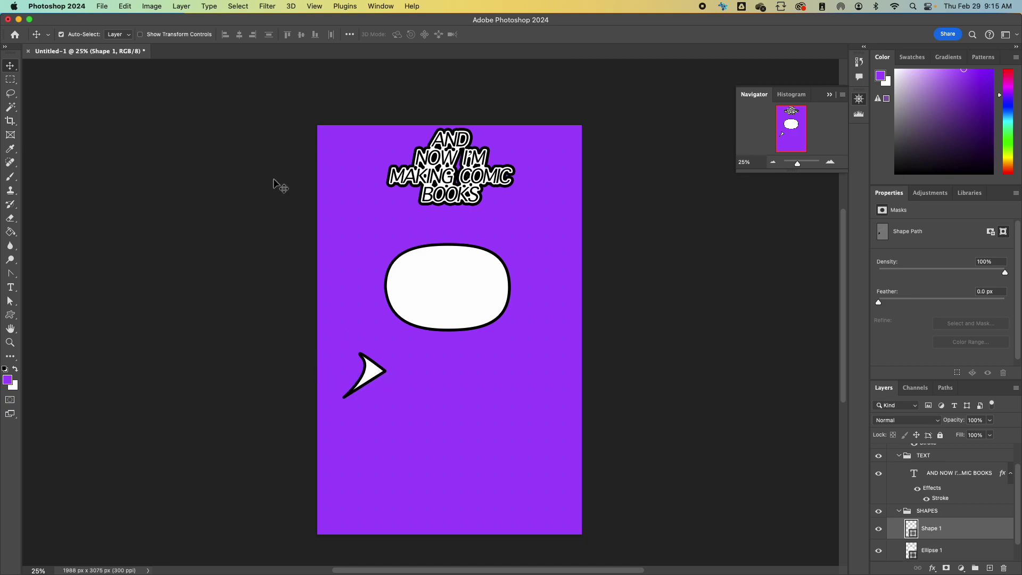
left_click(10, 314)
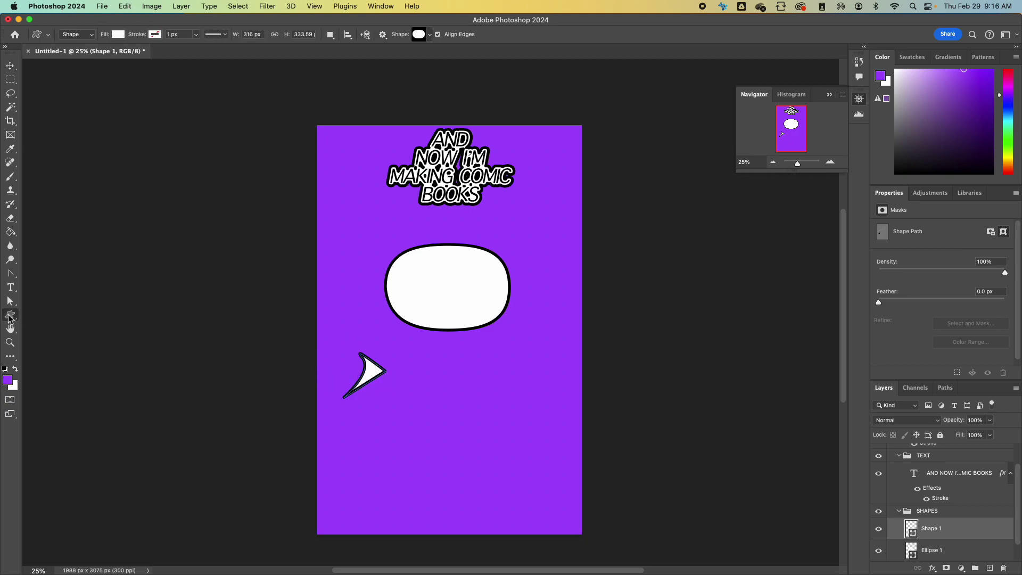
left_click(103, 7)
mouse_move(127, 7)
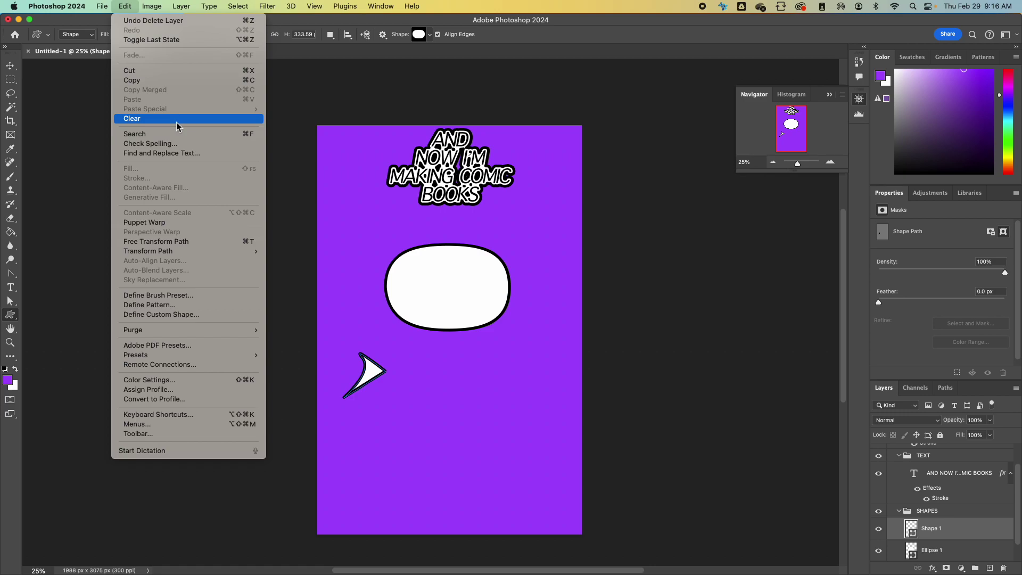
left_click(171, 318)
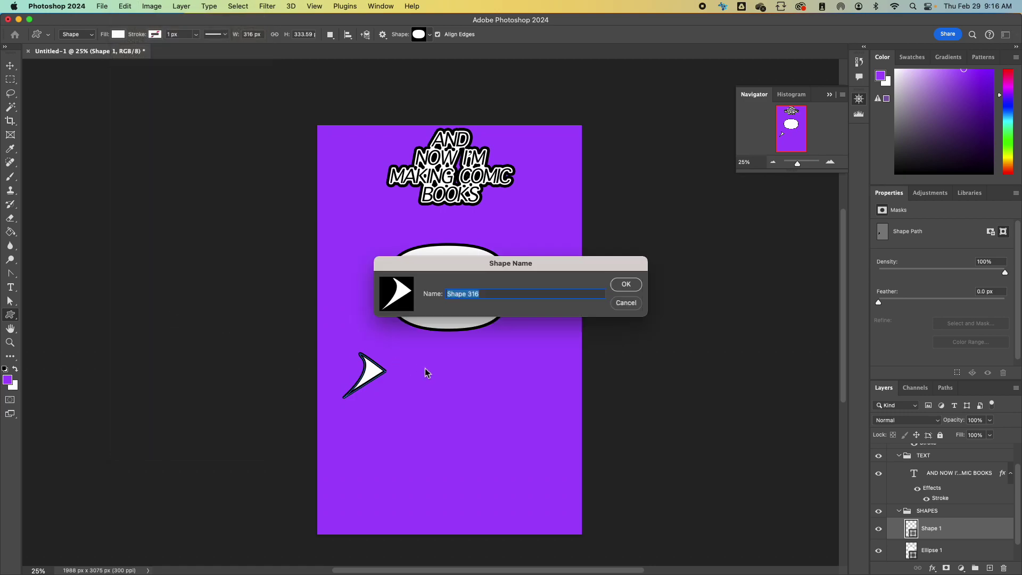
type("TAIL")
key("Return")
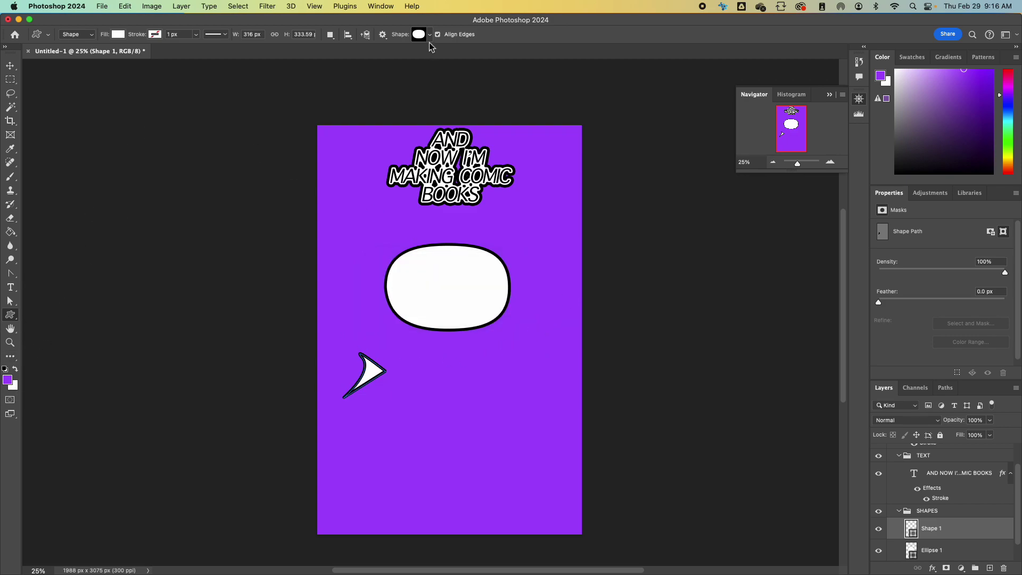
- Try out the saved TAIL custom shape by drawing a tail about 341 × 512 px below the balloon
left_click_drag(429, 365, 499, 320)
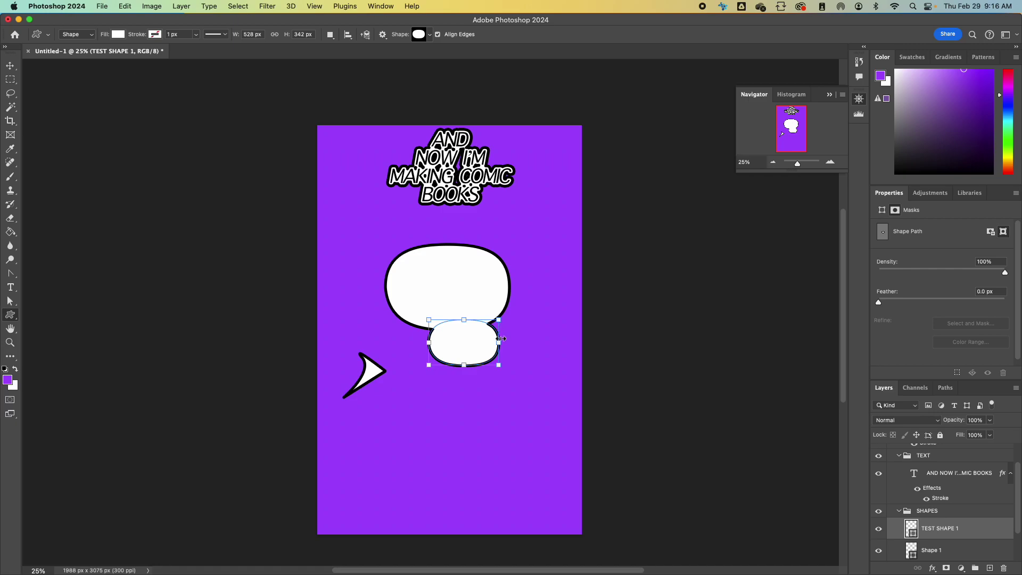
key("super+z")
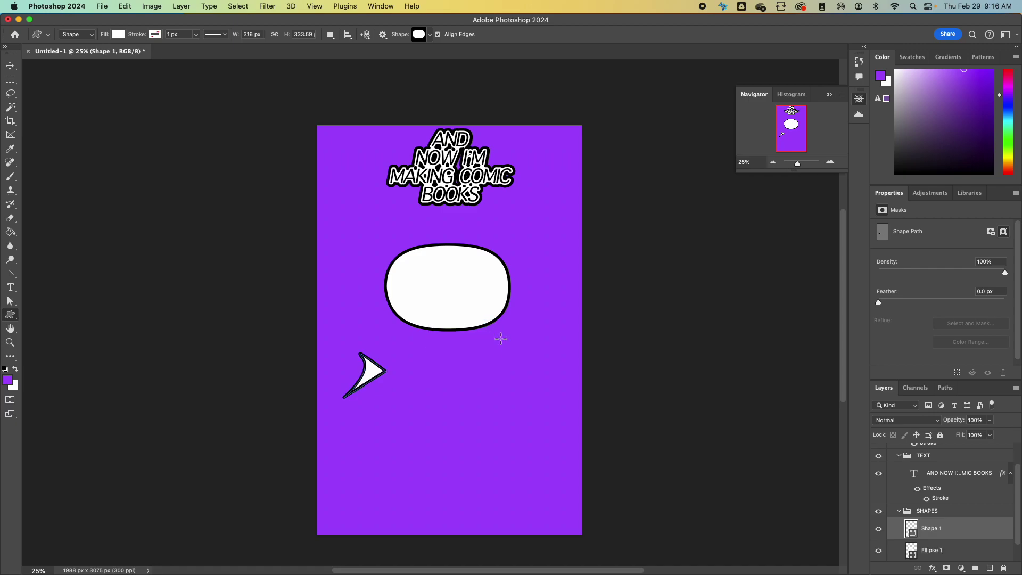
left_click(430, 36)
left_click(384, 107)
left_click_drag(422, 415, 466, 347)
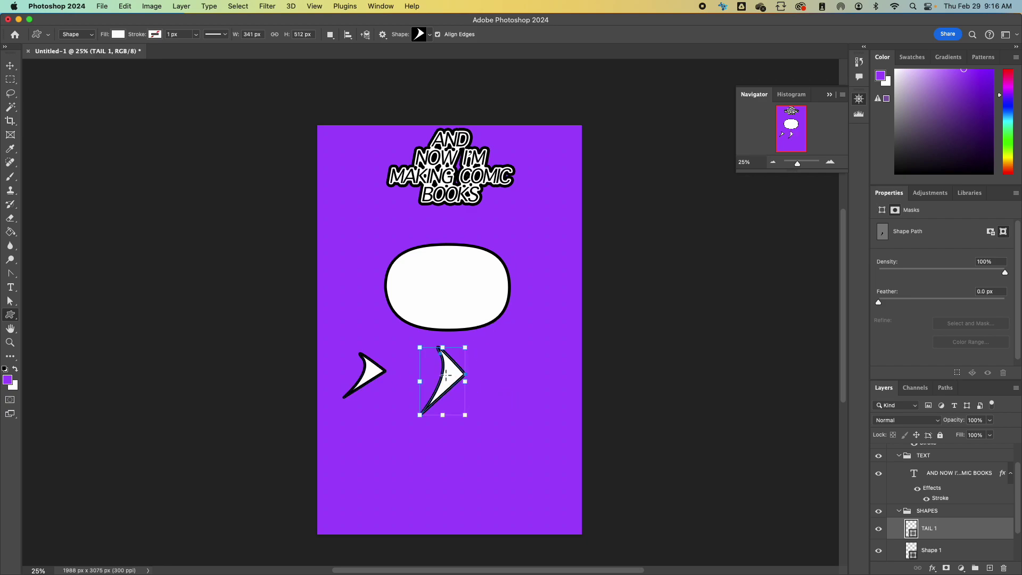
- Delete the test tail, the white balloon, the original tail and the lettering from the purple page
left_click(10, 65)
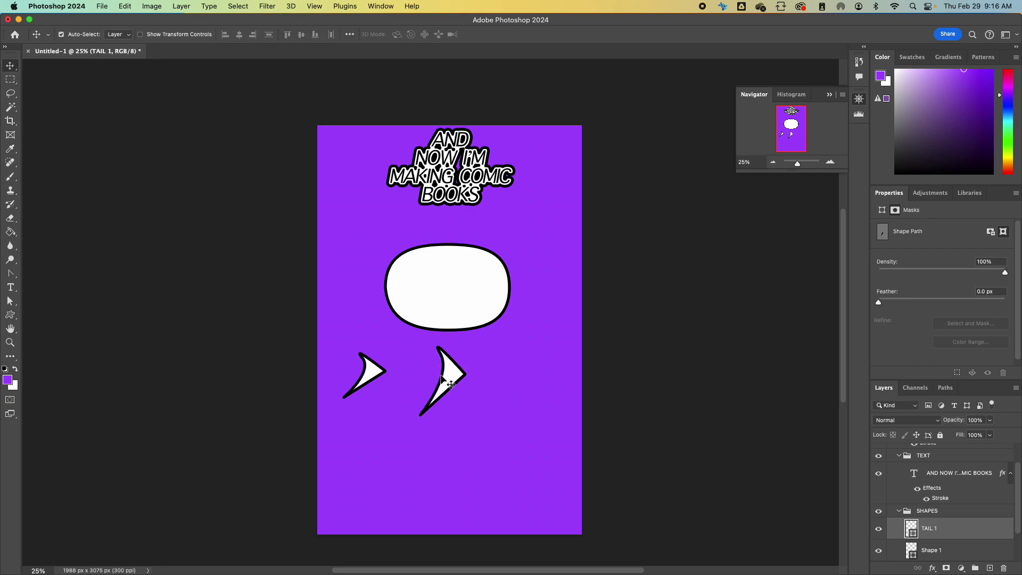
left_click_drag(441, 353, 417, 265)
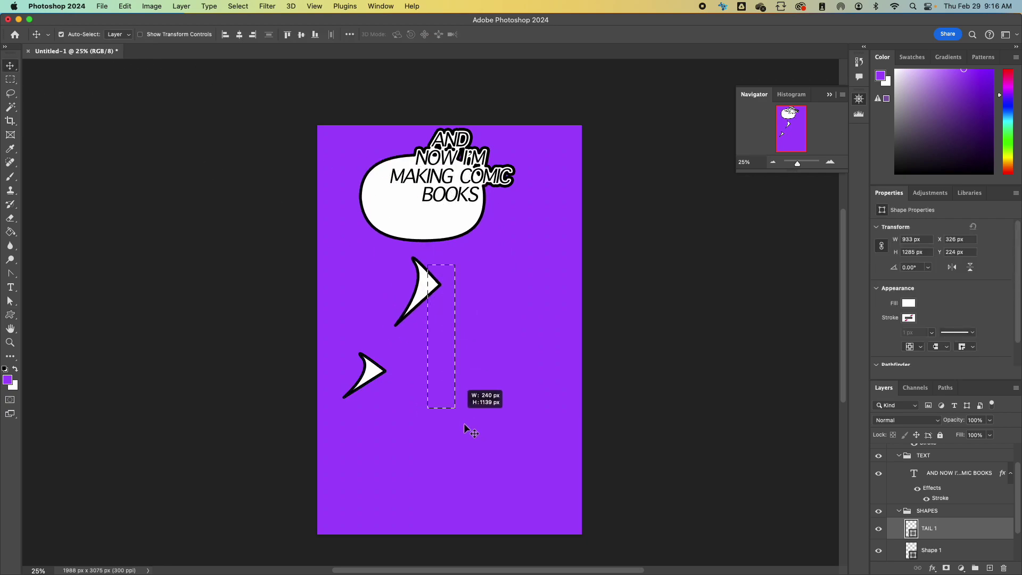
key("Delete")
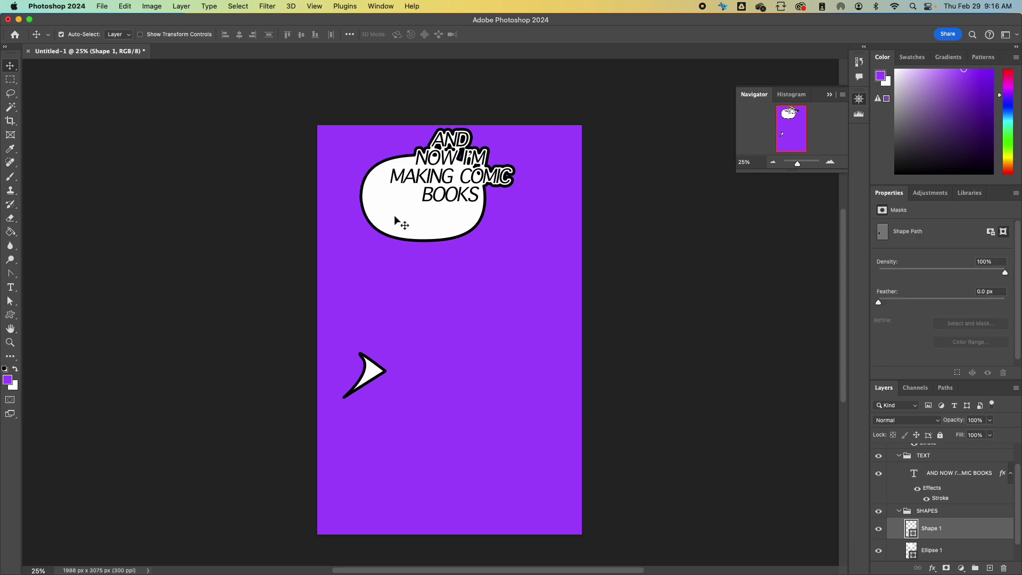
left_click_drag(399, 221, 449, 346)
key("Delete")
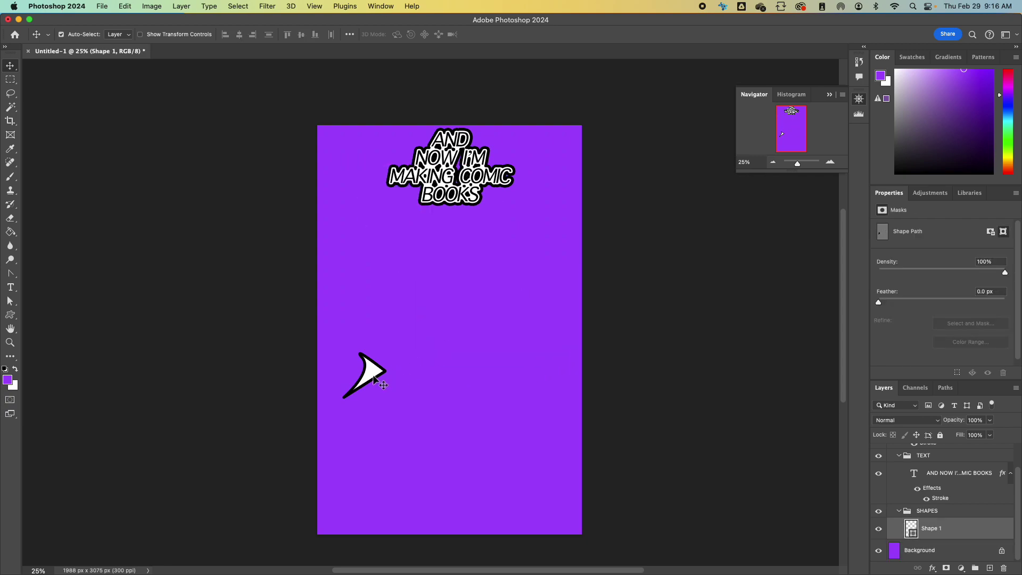
key("Delete")
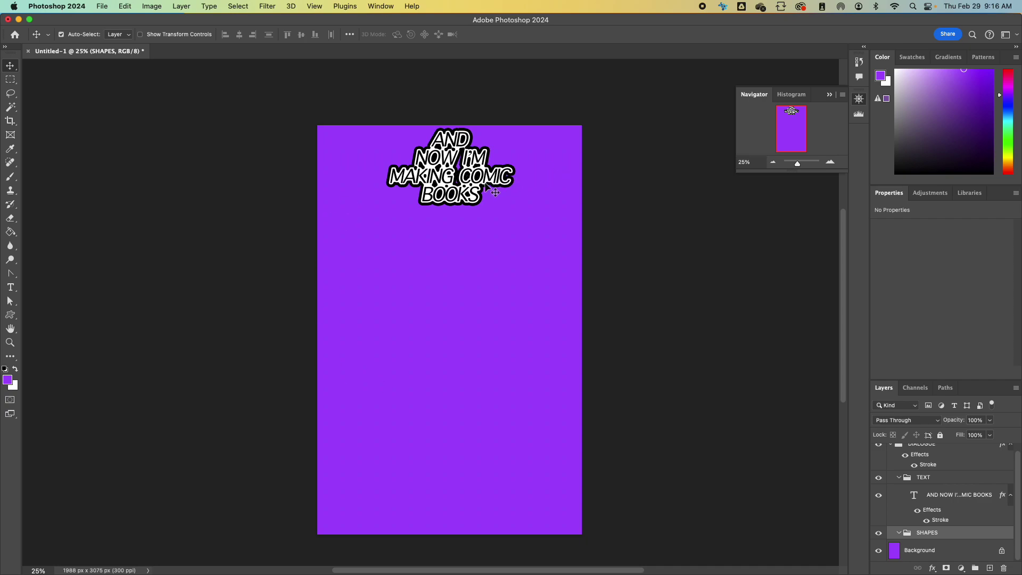
left_click_drag(465, 181, 458, 297)
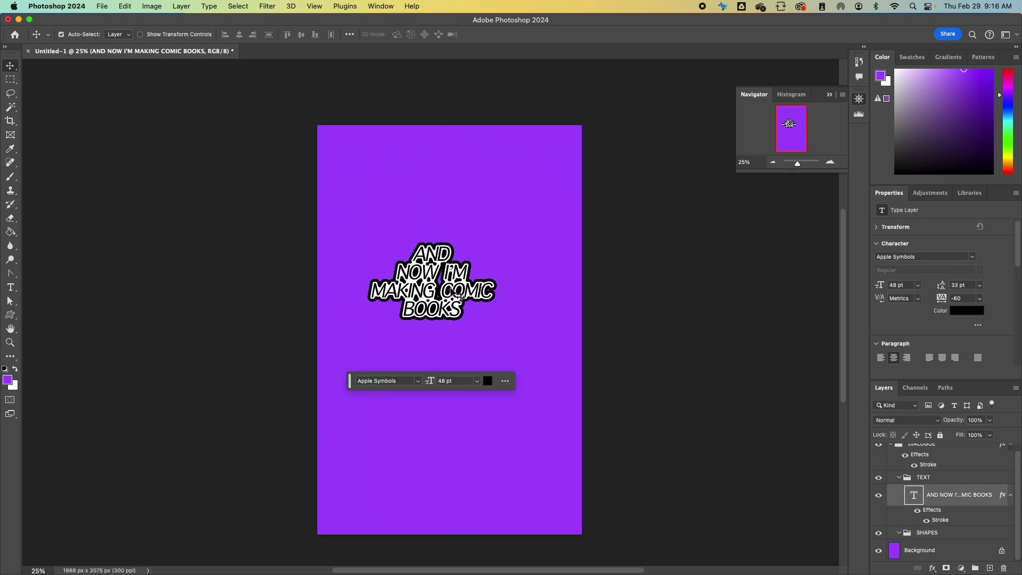
key("Delete")
scroll(526, 331, "down", 3)
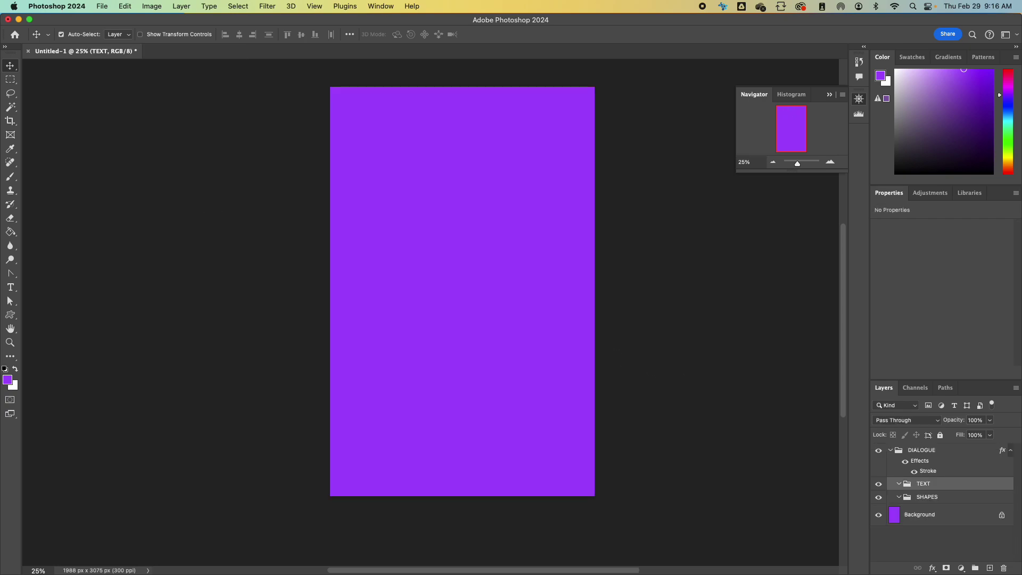
- Switch to Chrome and browse the image results for comic book shapes
key("super+Tab")
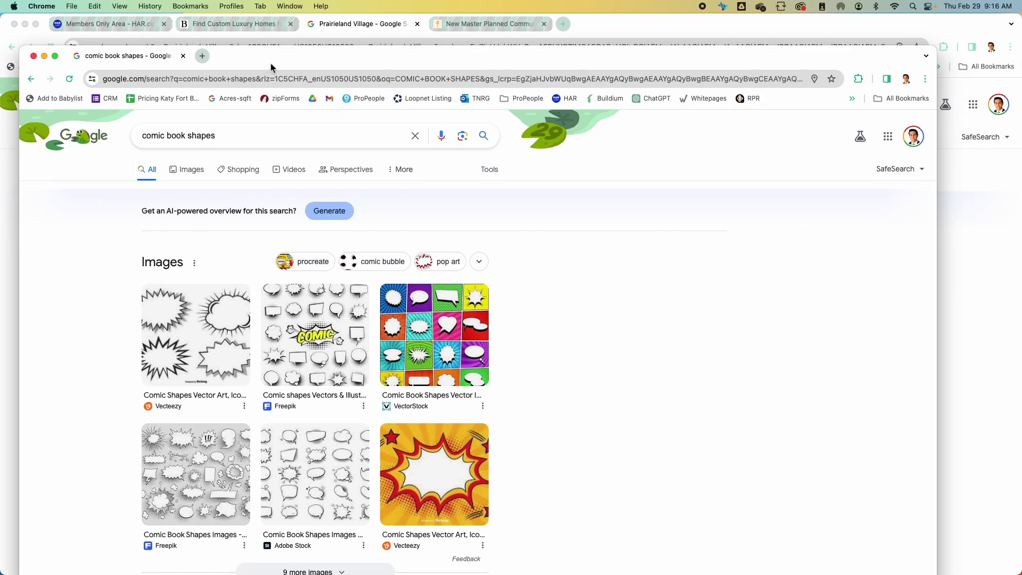
double_click(270, 67)
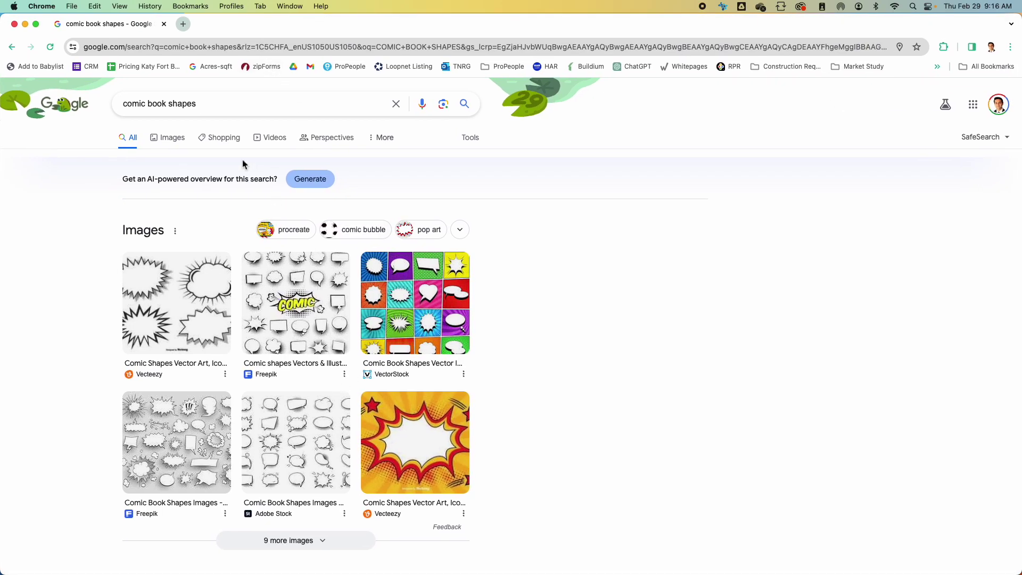
left_click(179, 139)
mouse_move(426, 293)
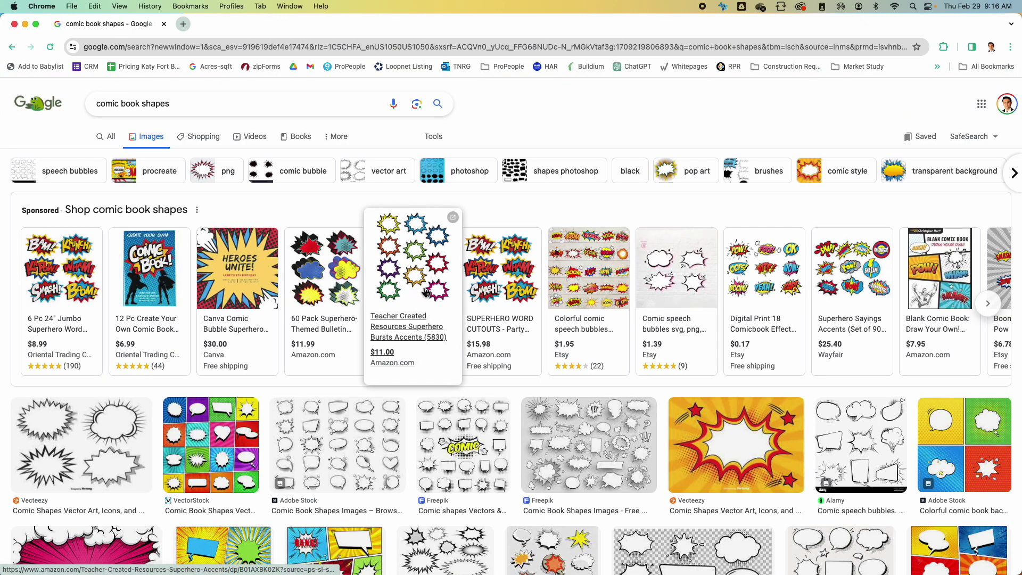
scroll(198, 318, "down", 5)
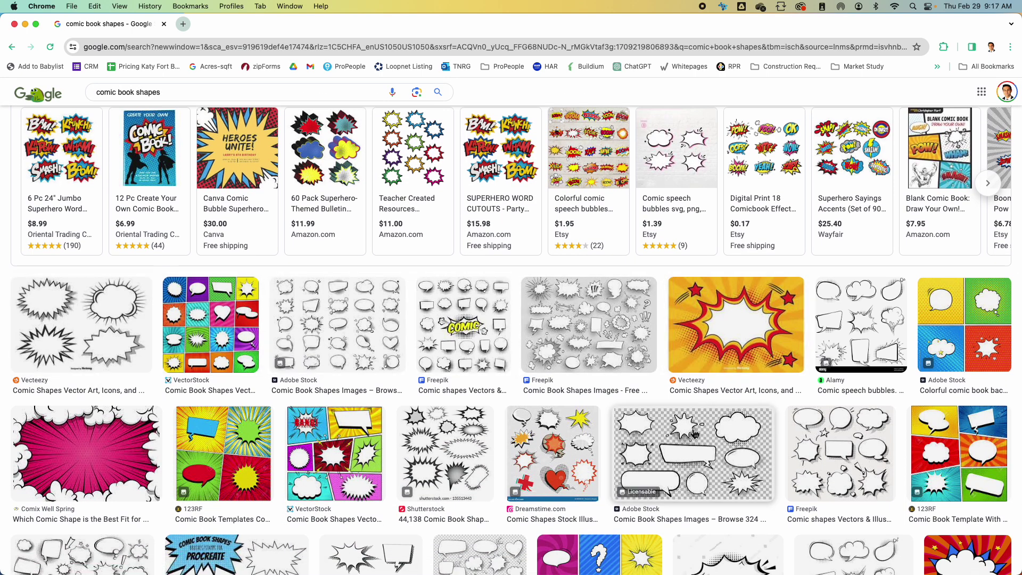
- Copy the Adobe Stock image of black-and-white speech bubbles on a checkered background
left_click(673, 468)
right_click(818, 223)
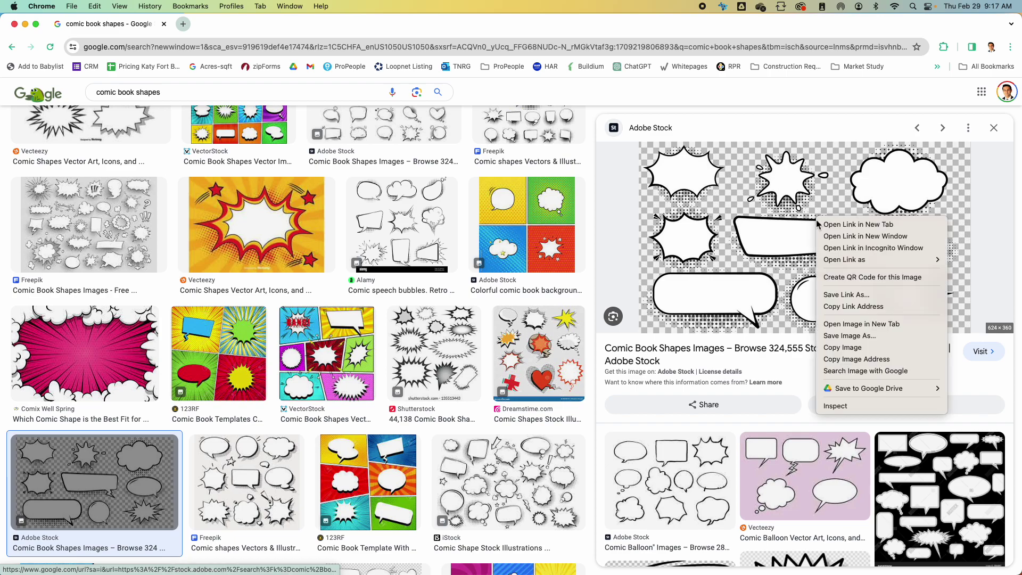
left_click(843, 347)
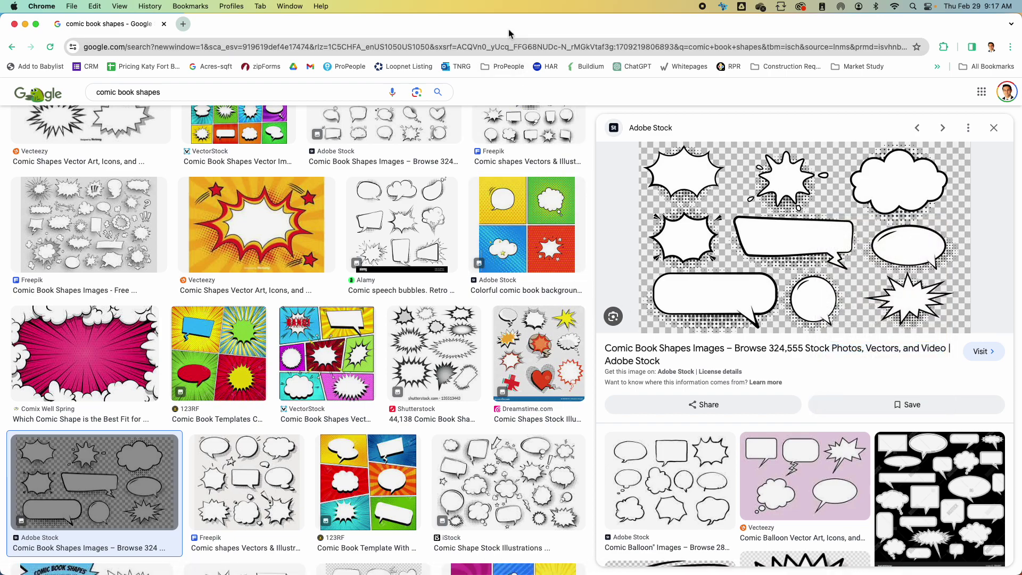
- Switch back to Photoshop, paste the speech bubble image and scale it to about 1946 × 1628 px across the page width
left_click_drag(539, 32, 1, 75)
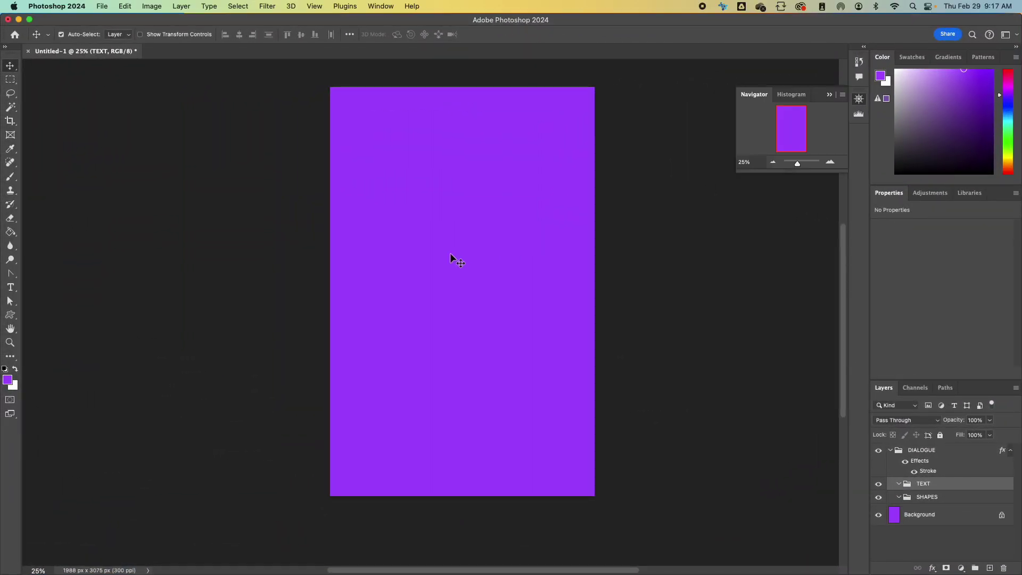
key("super+v")
key("super+t")
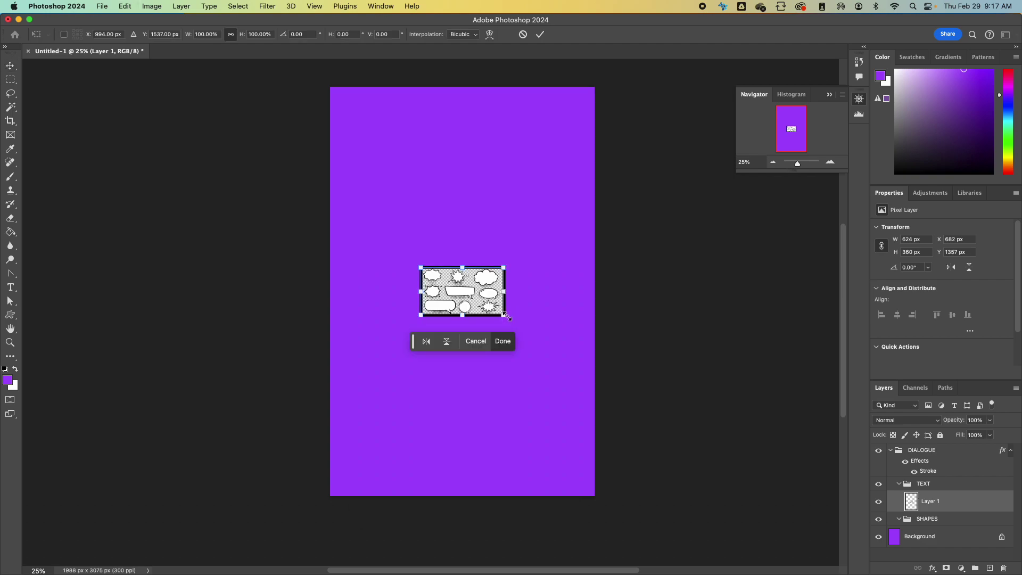
left_click_drag(504, 314, 595, 412)
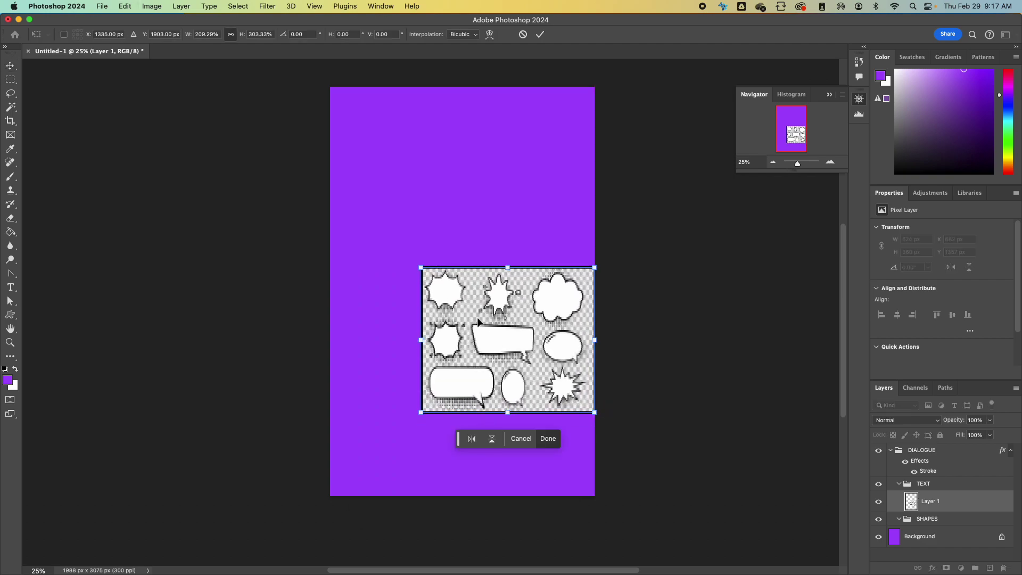
left_click_drag(422, 266, 336, 196)
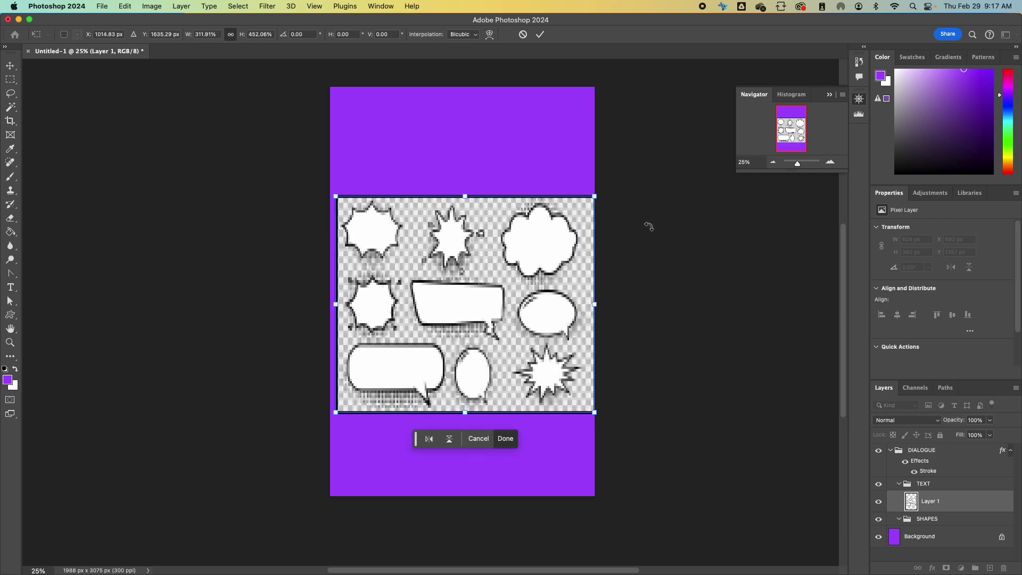
mouse_move(544, 302)
left_mouse_down()
mouse_move(528, 276)
mouse_move(538, 274)
left_mouse_up()
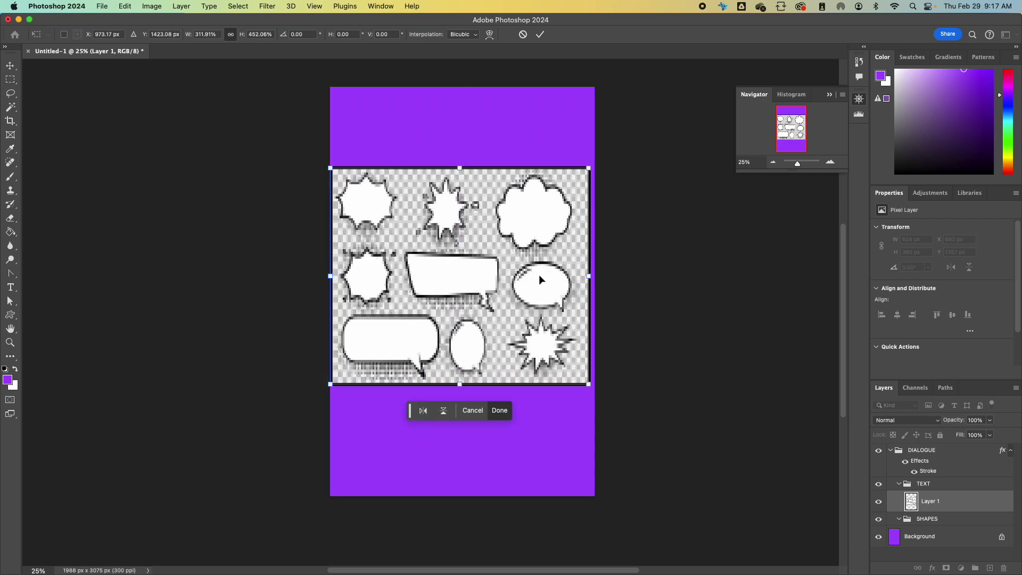
key("Return")
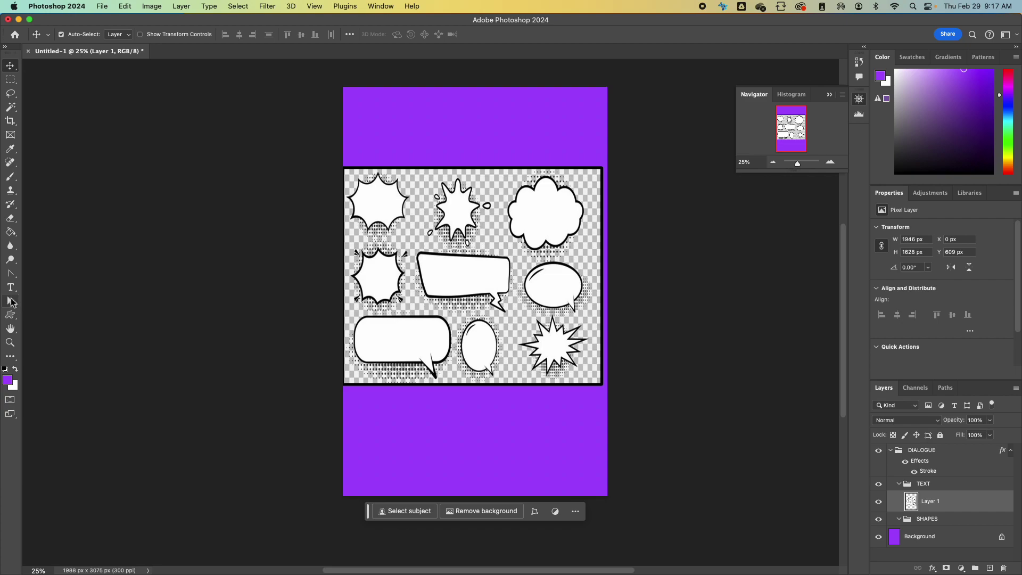
- Try tracing the upper edge of the slanted rectangular bubble with the Pen tool and undo the path
left_click(10, 301)
left_click(11, 273)
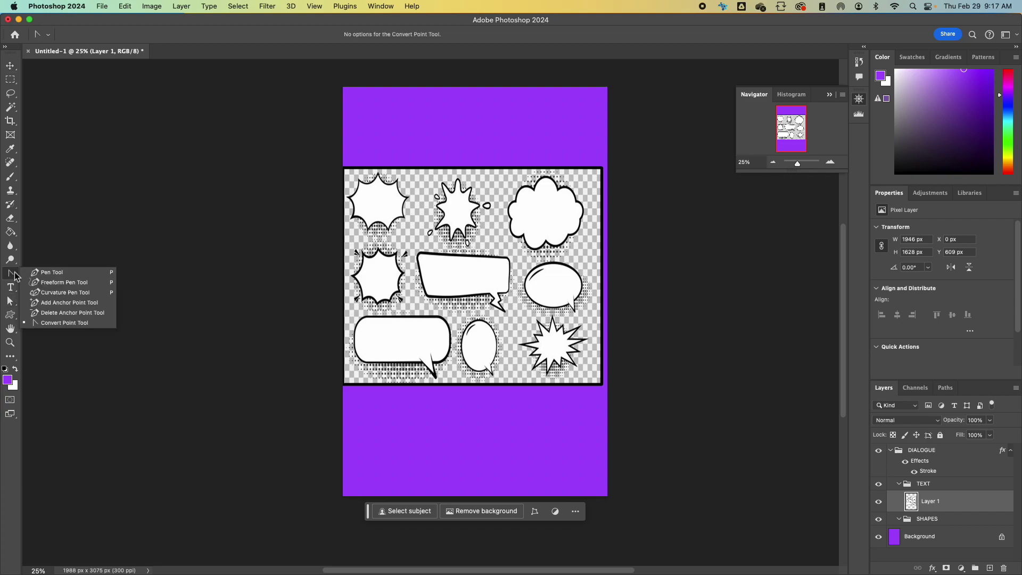
left_click(51, 274)
left_click(420, 264)
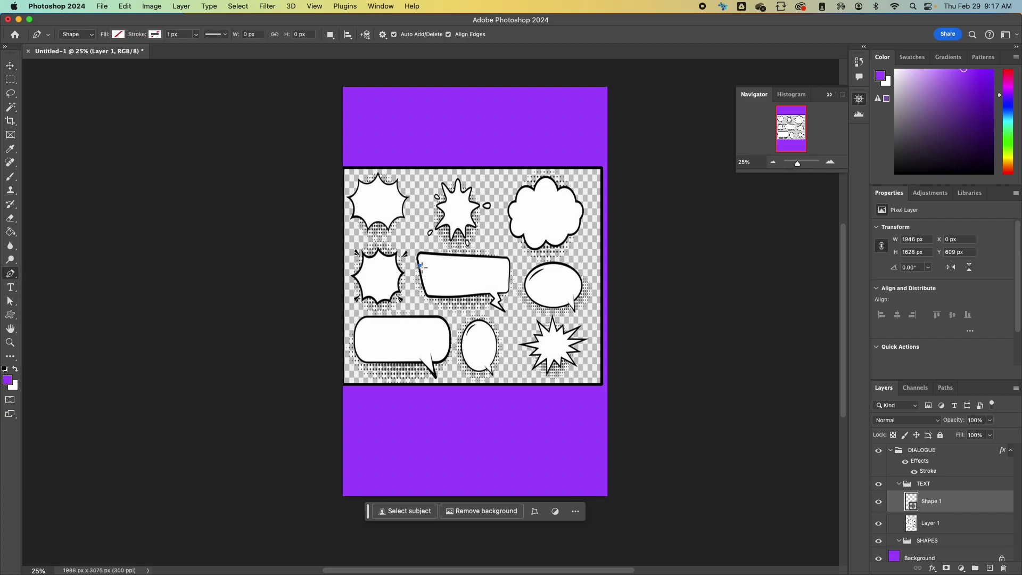
left_click_drag(427, 255, 514, 258)
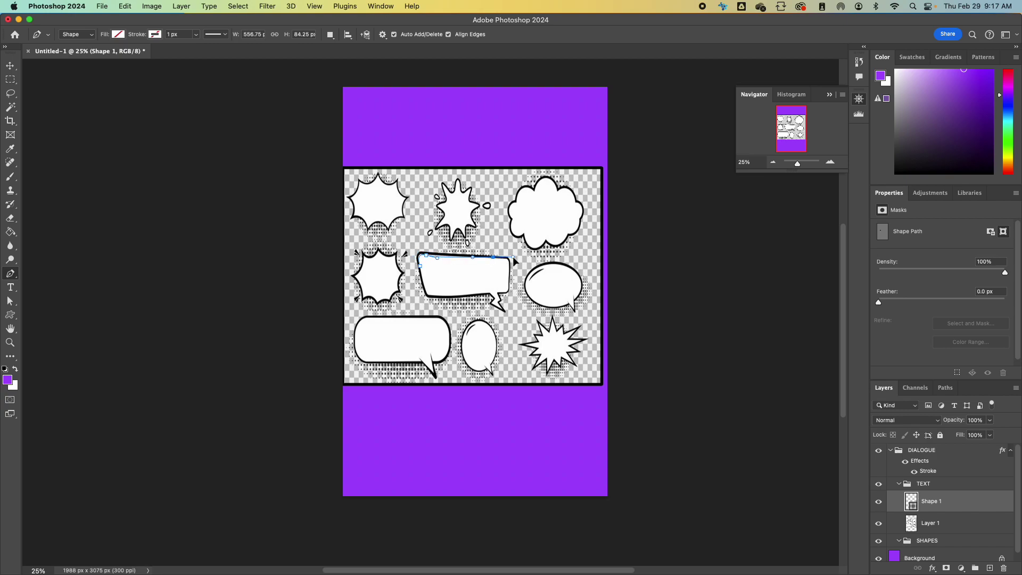
scroll(516, 313, "up", 1)
key("super+z")
key("super+z")
key("super+z")
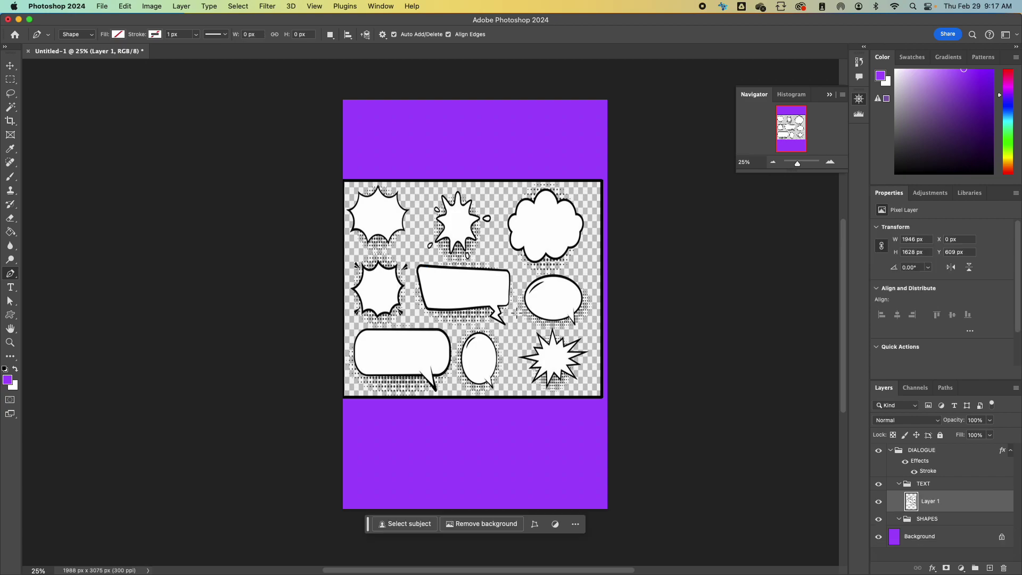
- Select the white interior of the cloud-shaped bubble with the Magic Wand at tolerance 32
left_click(10, 65)
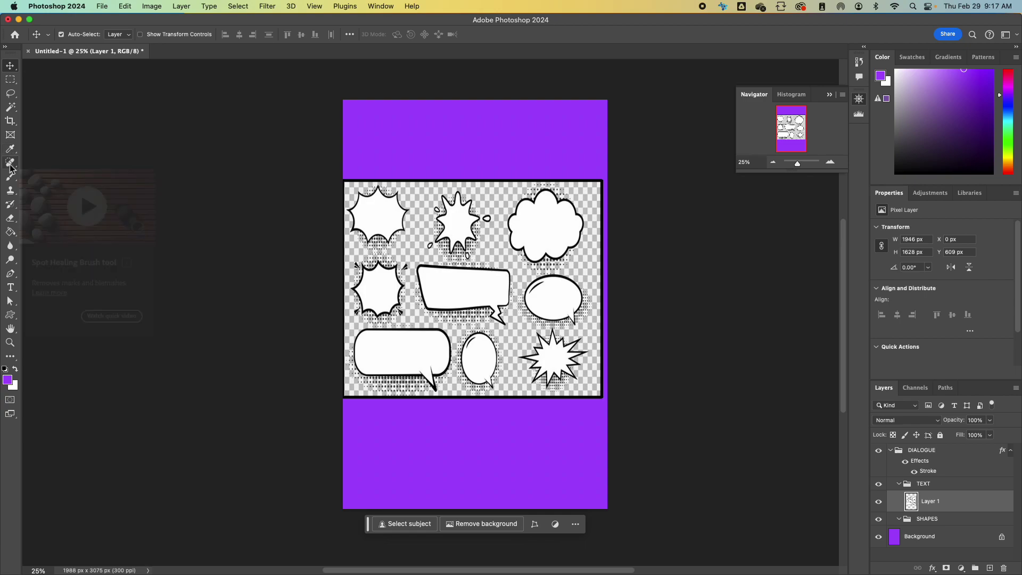
left_click(10, 108)
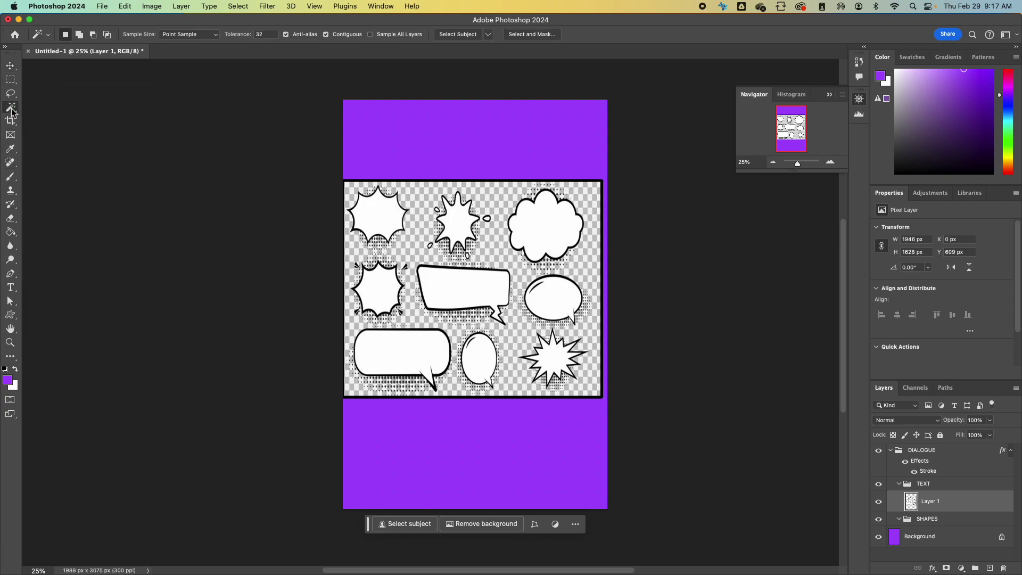
left_click(541, 224)
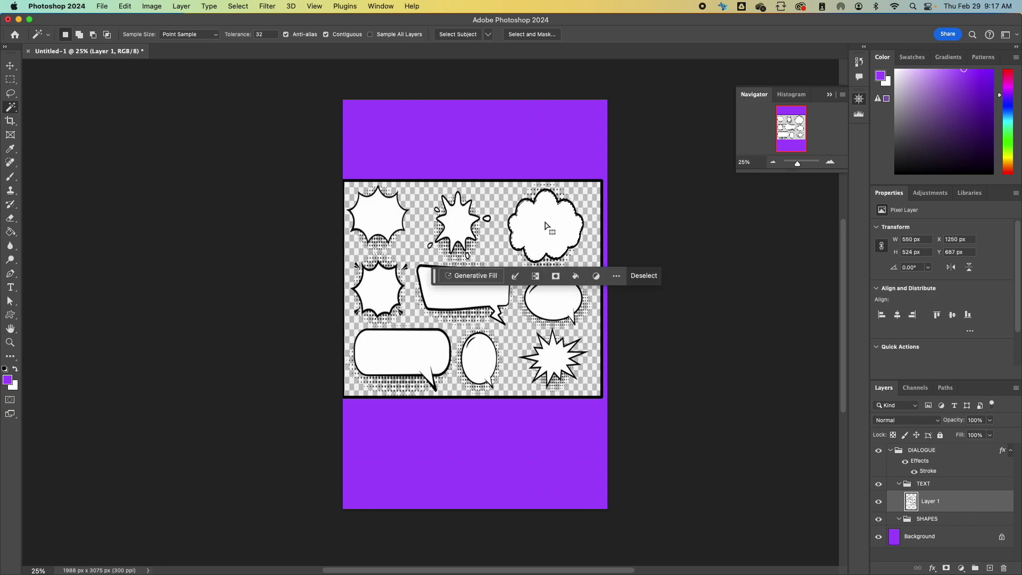
- Try converting the cloud bubble selection to a work path with a 5-pixel tolerance and undo it
right_click(546, 226)
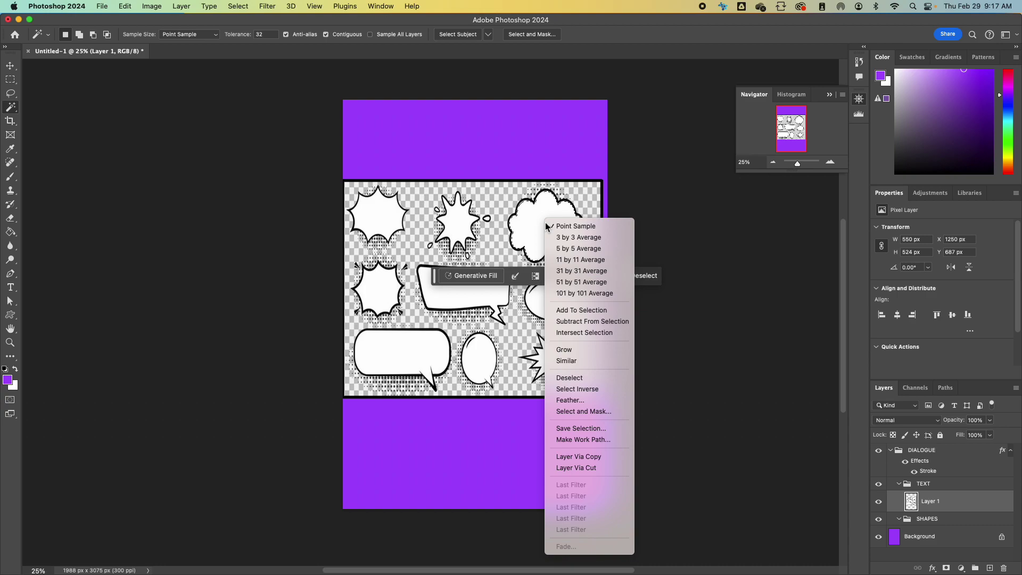
left_click(597, 440)
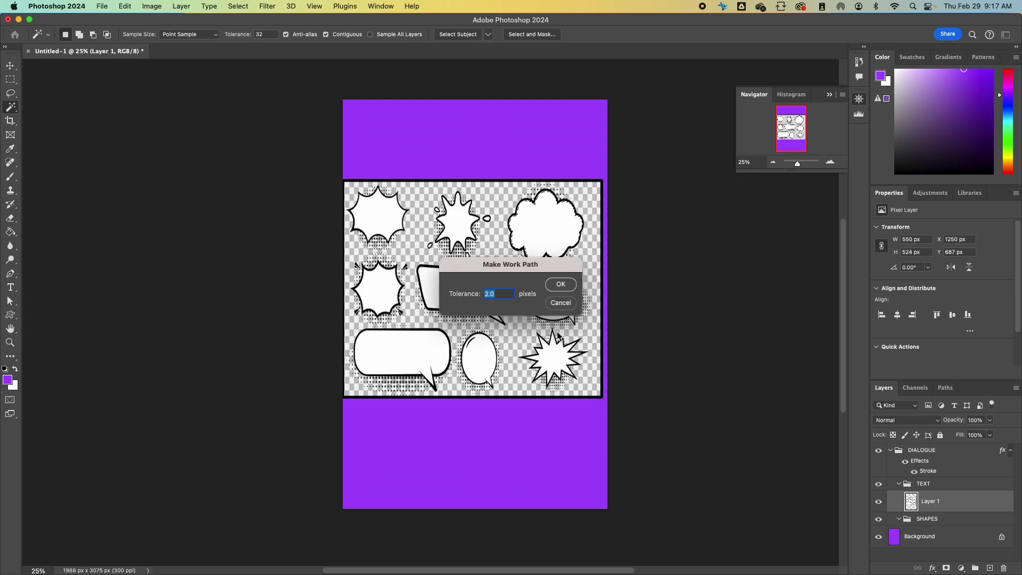
left_click(504, 296)
type("5")
left_click(558, 286)
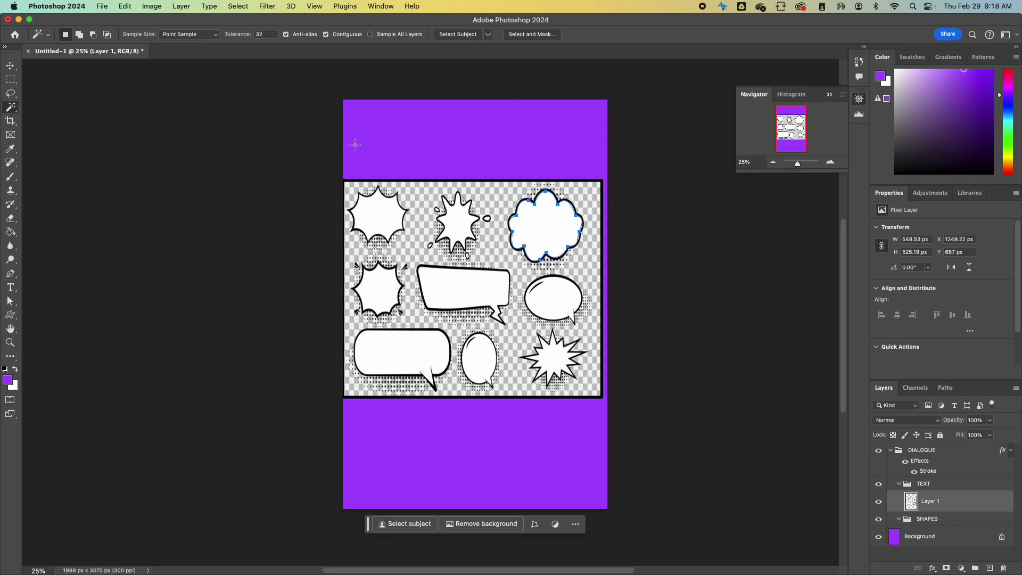
left_click(124, 7)
key("Return")
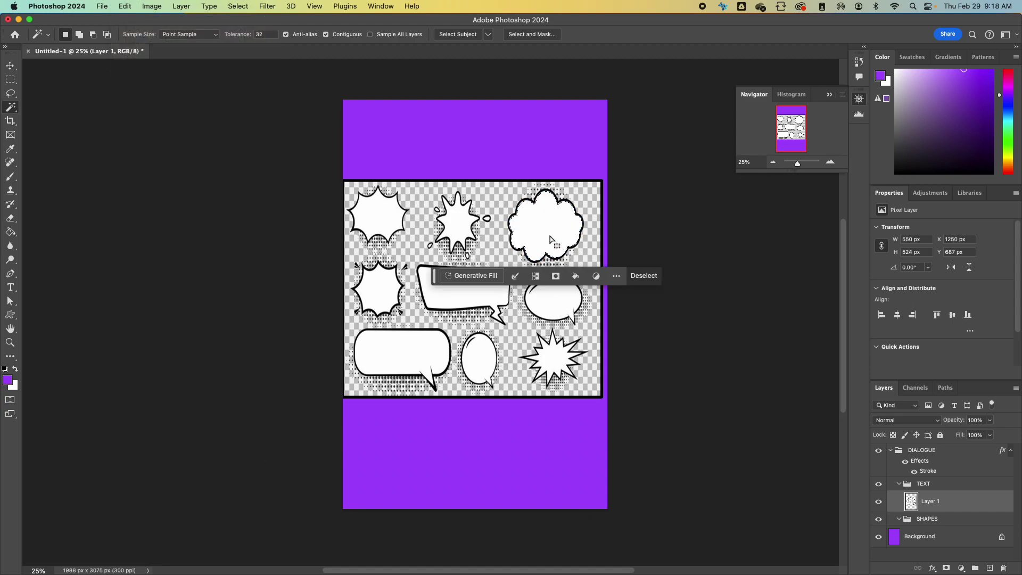
- Try converting the cloud selection to a work path with a 1-pixel tolerance and undo the denser path
right_click(532, 231)
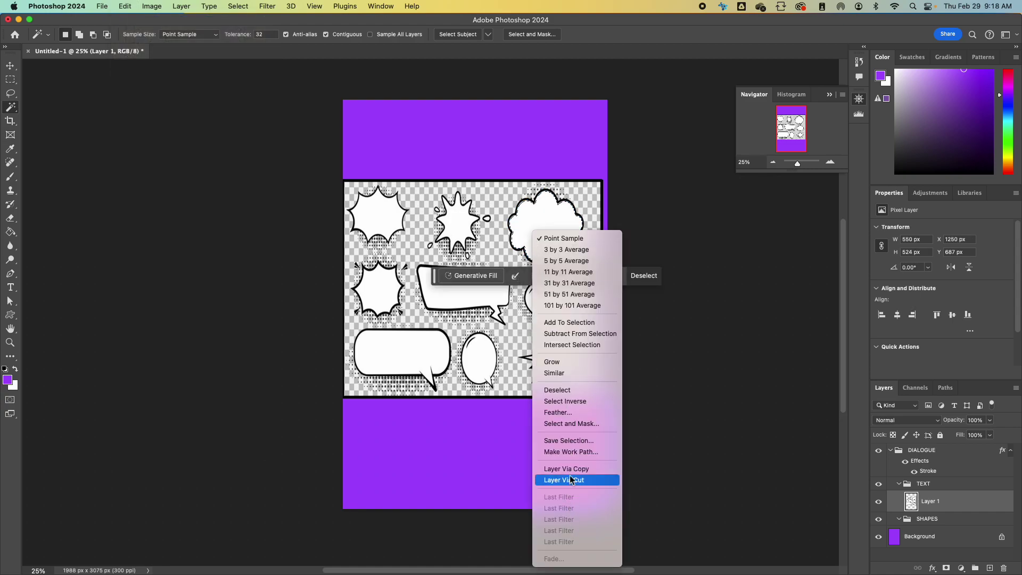
left_click(570, 451)
type("1")
left_click(561, 284)
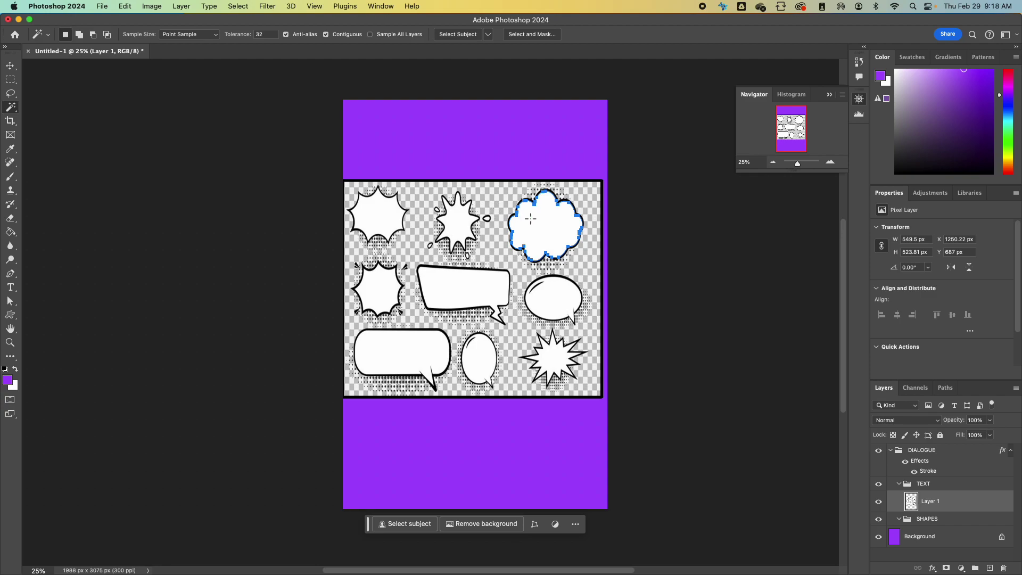
left_click(125, 6)
left_click(144, 19)
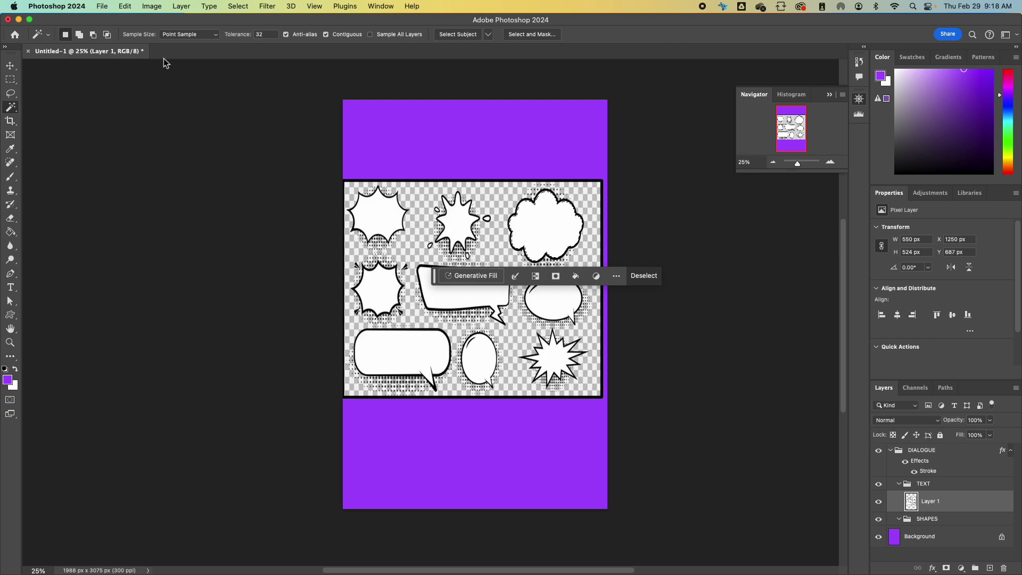
- Make a work path from the cloud bubble selection with a tolerance of 5 pixels
right_click(524, 215)
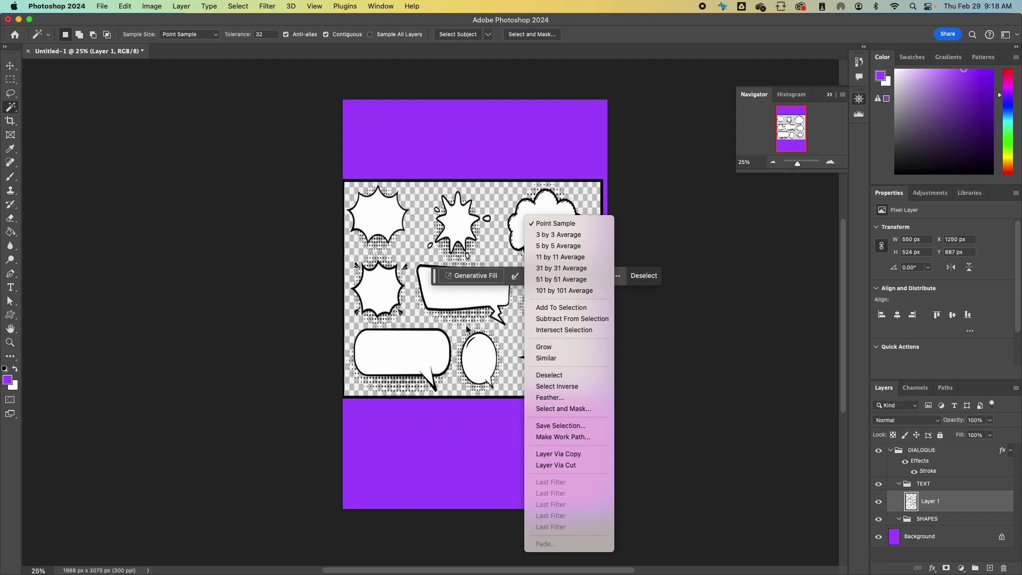
left_click(554, 440)
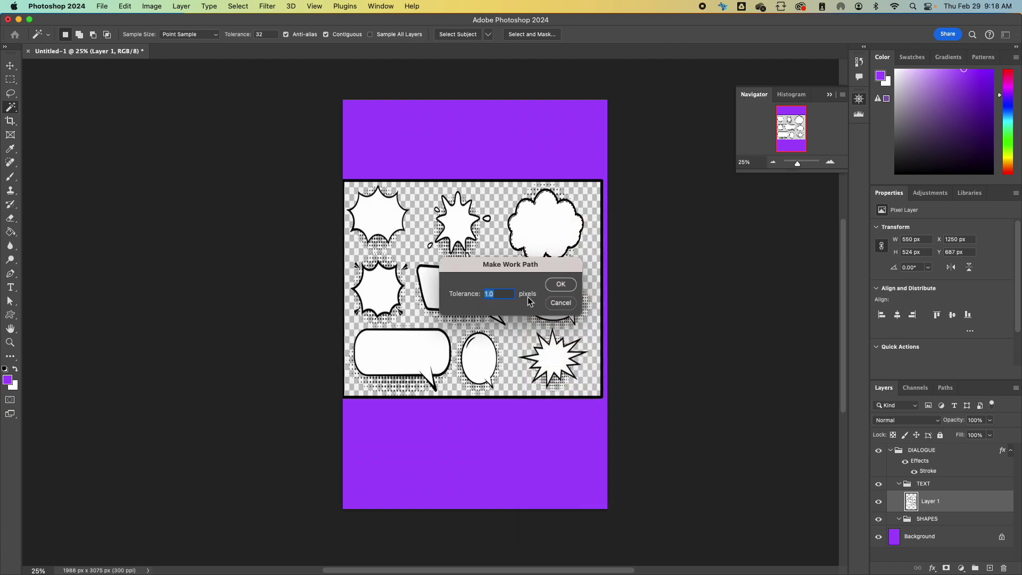
type("5")
left_click(561, 289)
- Reshape the curve of the cloud path's upper-right lobe with the Direct Selection tool to follow the bubble's outline
scroll(557, 235, "up", 5)
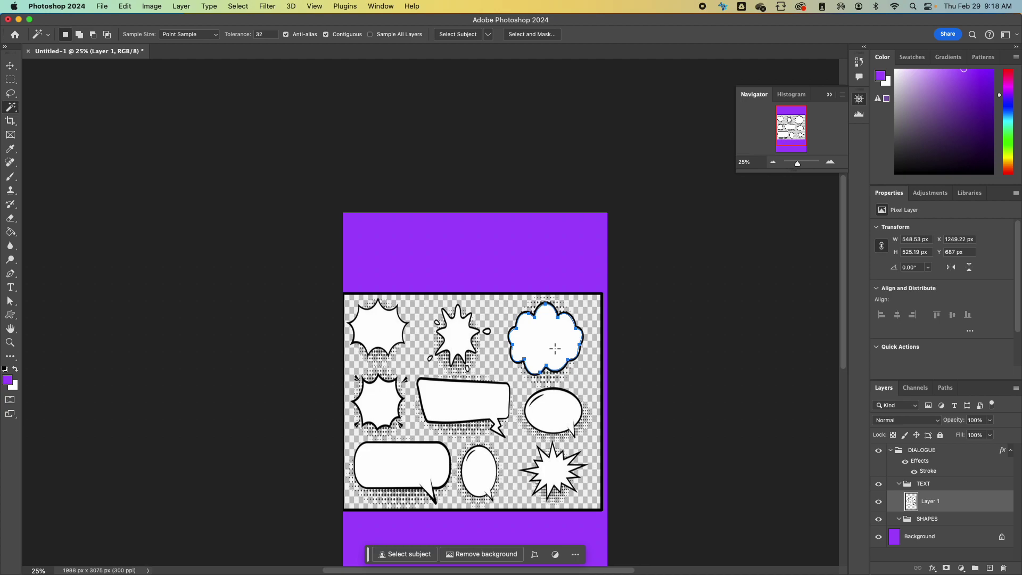
scroll(550, 345, "left", 3)
scroll(547, 343, "right", 6)
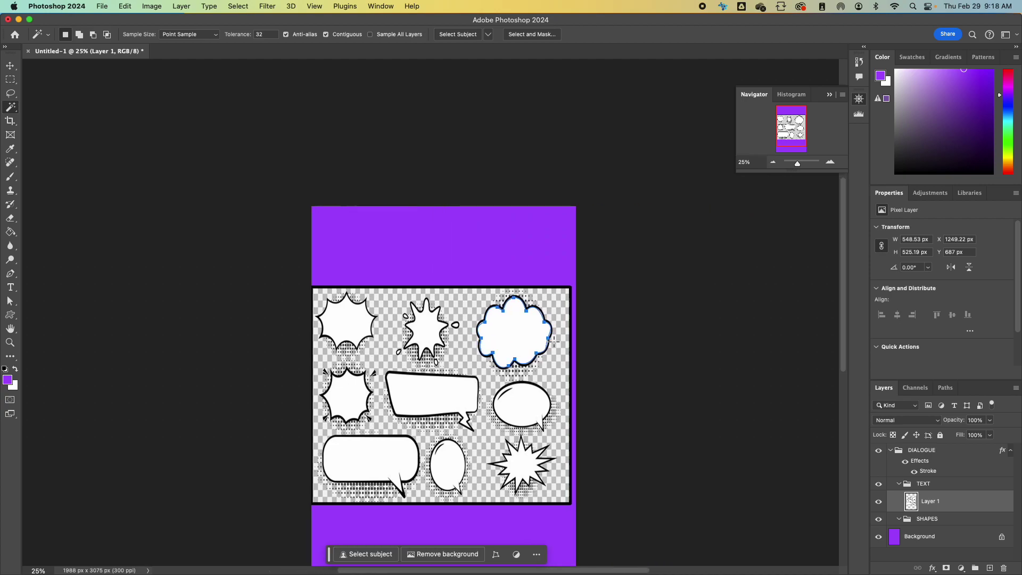
scroll(352, 459, "down", 2)
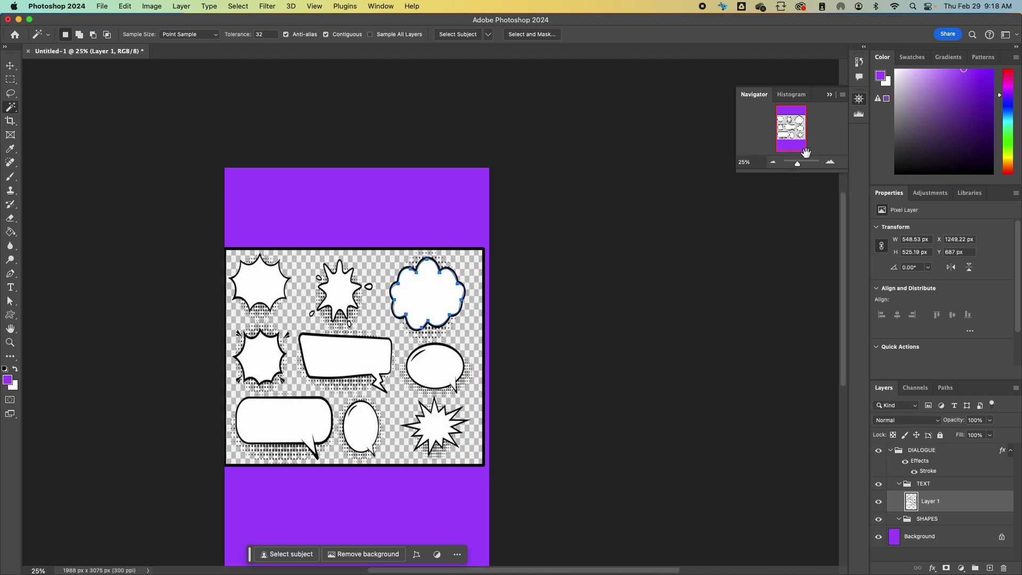
left_click_drag(798, 164, 802, 164)
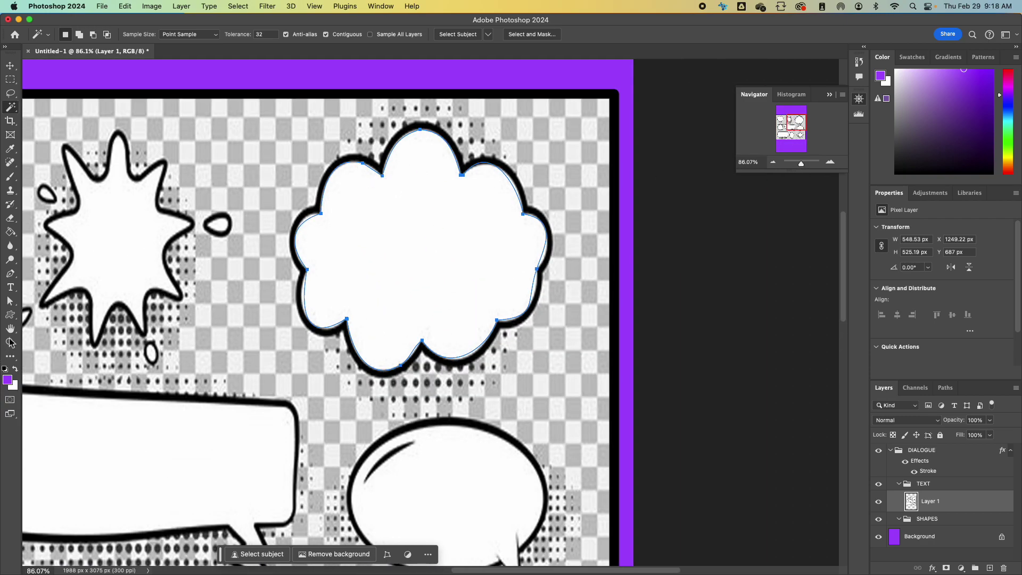
left_click(10, 302)
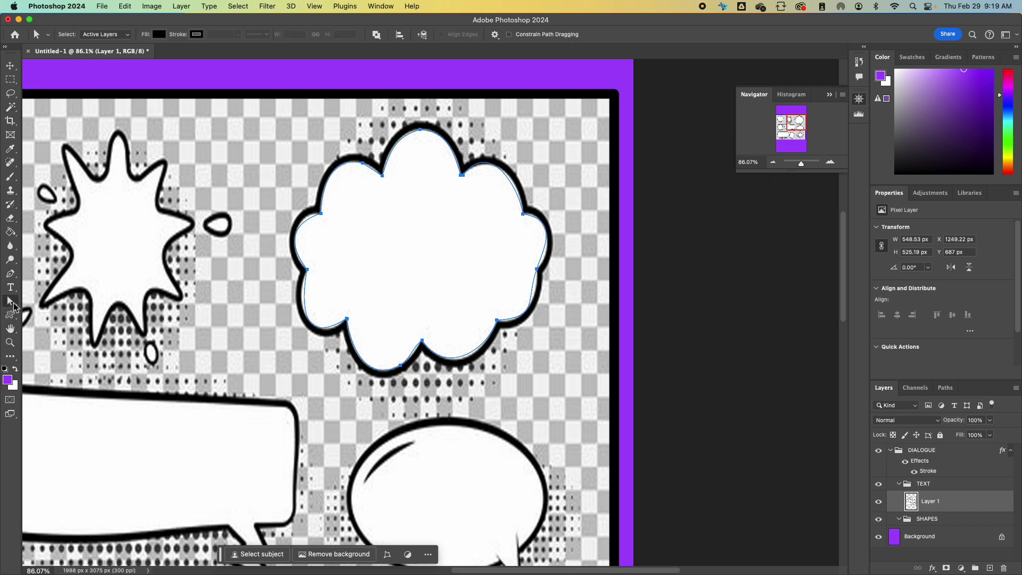
left_click(12, 273)
left_click(12, 301)
left_click(363, 164)
left_click(462, 174)
left_click_drag(490, 140, 505, 147)
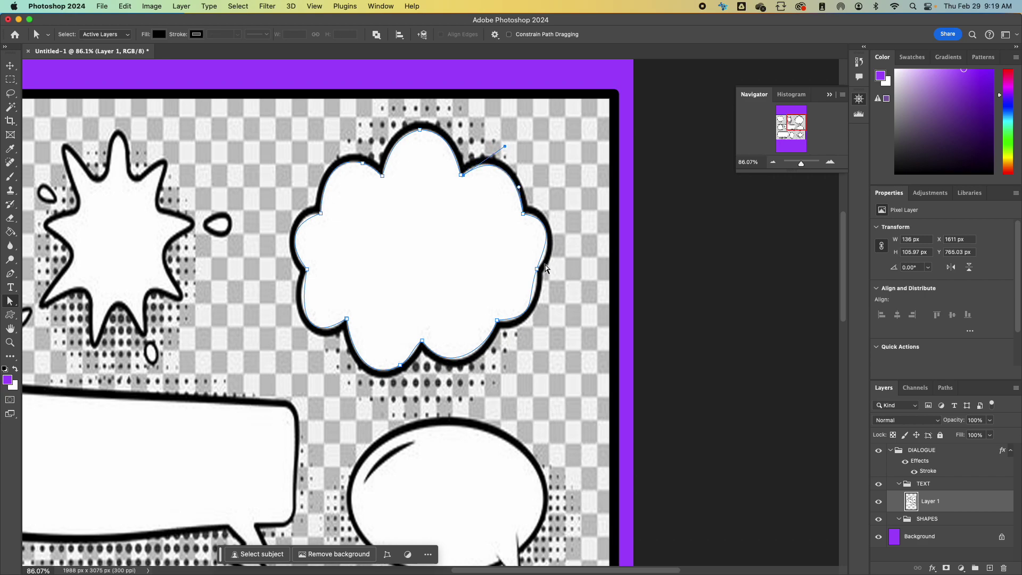
- Adjust the anchor handles on the cloud path's right and lower-right lobes to fit the black outline
left_click(537, 269)
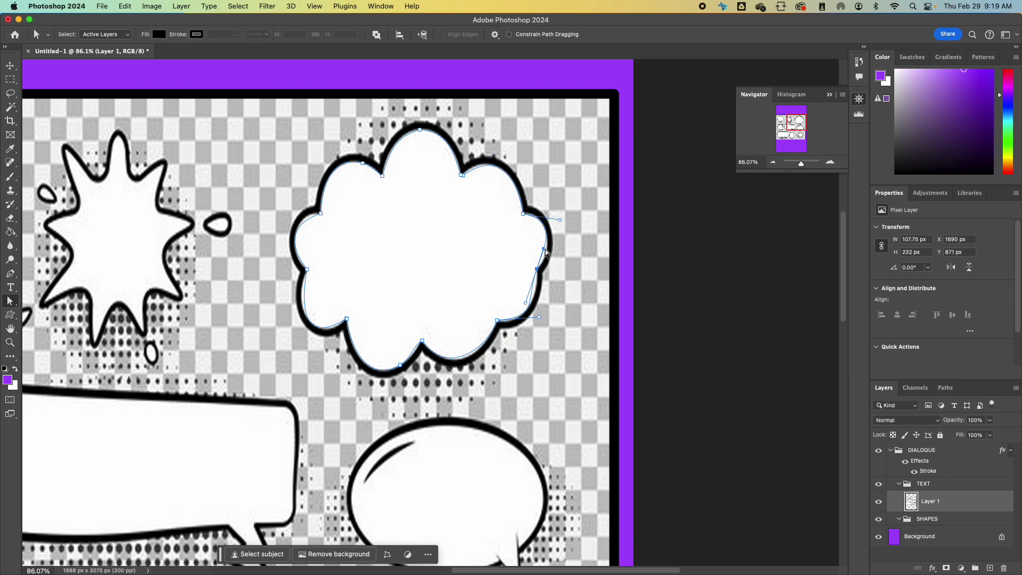
left_click_drag(545, 249, 548, 258)
left_click_drag(515, 297, 548, 258)
- Adjust the curve handles of the cloud path's lower-left and left lobes to match the bubble's outline
left_click(347, 319)
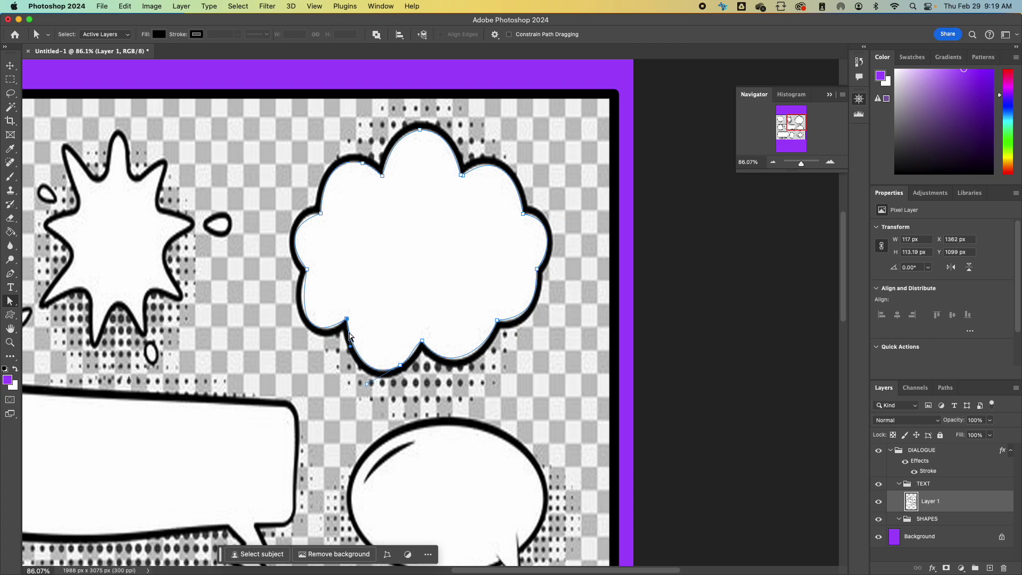
left_click_drag(347, 321, 307, 349)
left_click_drag(300, 306, 293, 299)
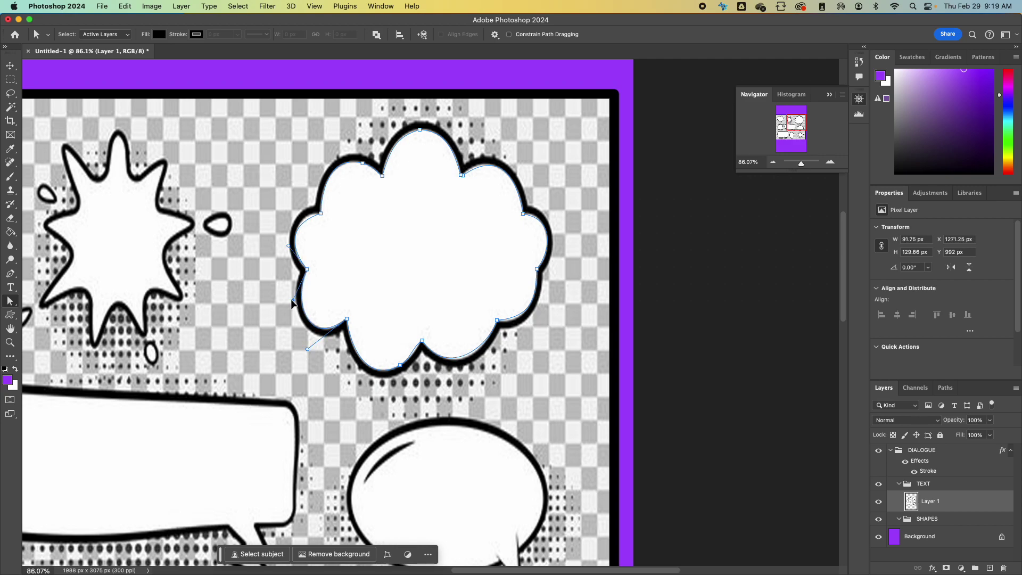
left_click_drag(290, 248, 287, 246)
left_click(321, 214)
left_click_drag(290, 224, 296, 212)
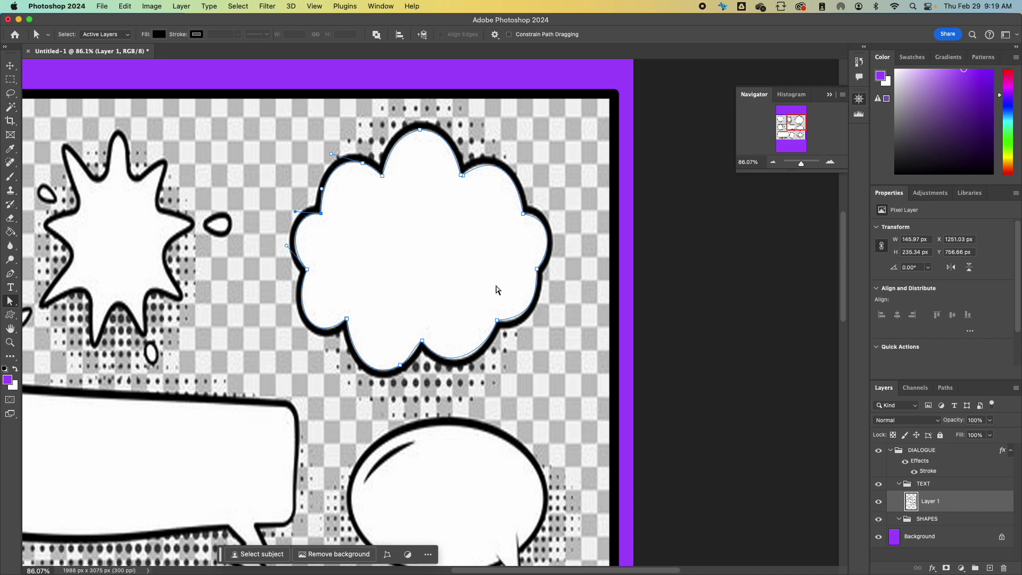
- Define the cloud path as a custom shape named CLOUD
right_click(370, 233)
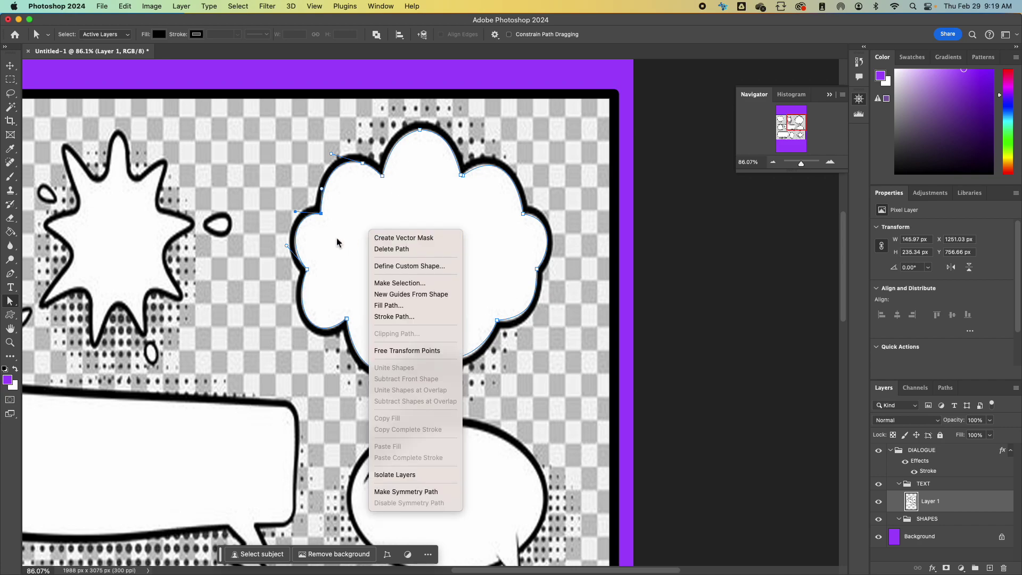
left_click(418, 267)
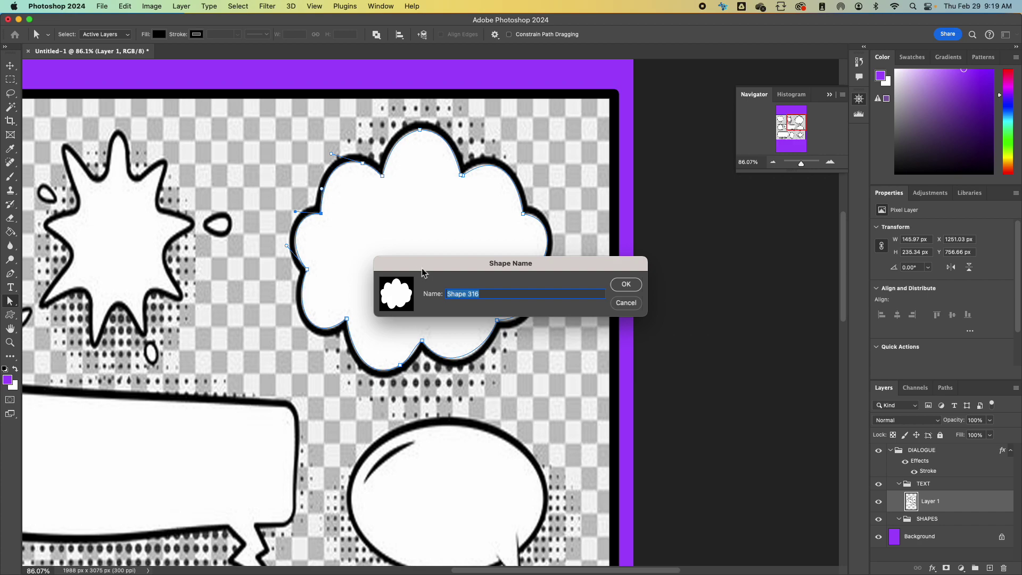
type("CLOUD")
key("Return")
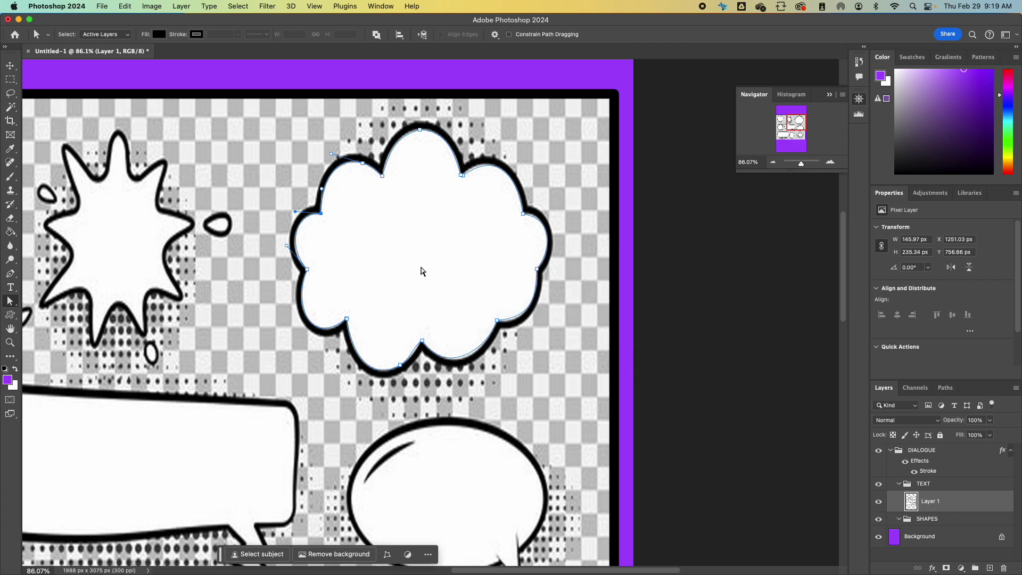
- Hide Layer 1 with the pasted bubble image and deselect the cloud path
scroll(390, 253, "down", 2)
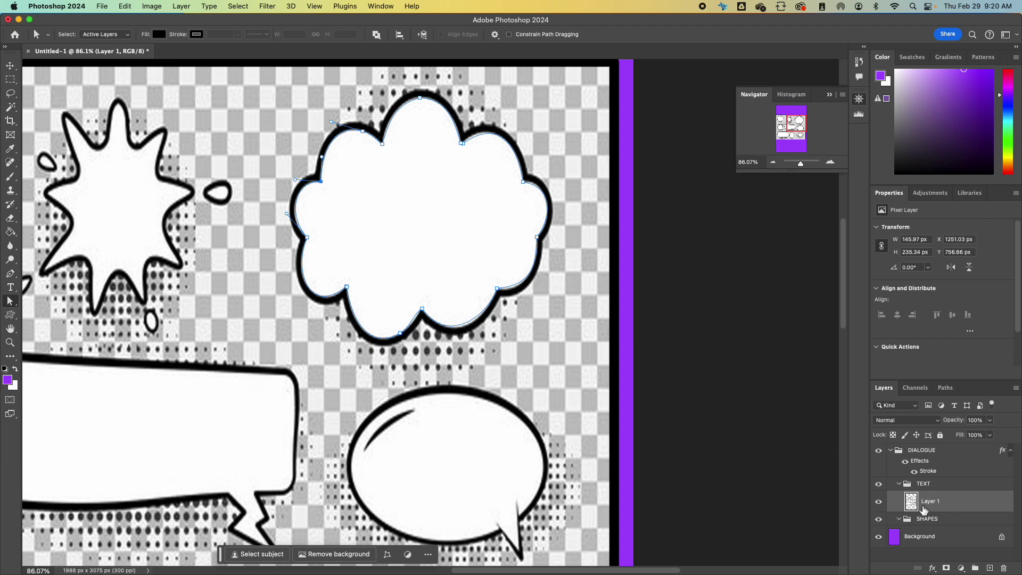
left_click(923, 506)
scroll(509, 434, "down", 8)
scroll(508, 434, "up", 6)
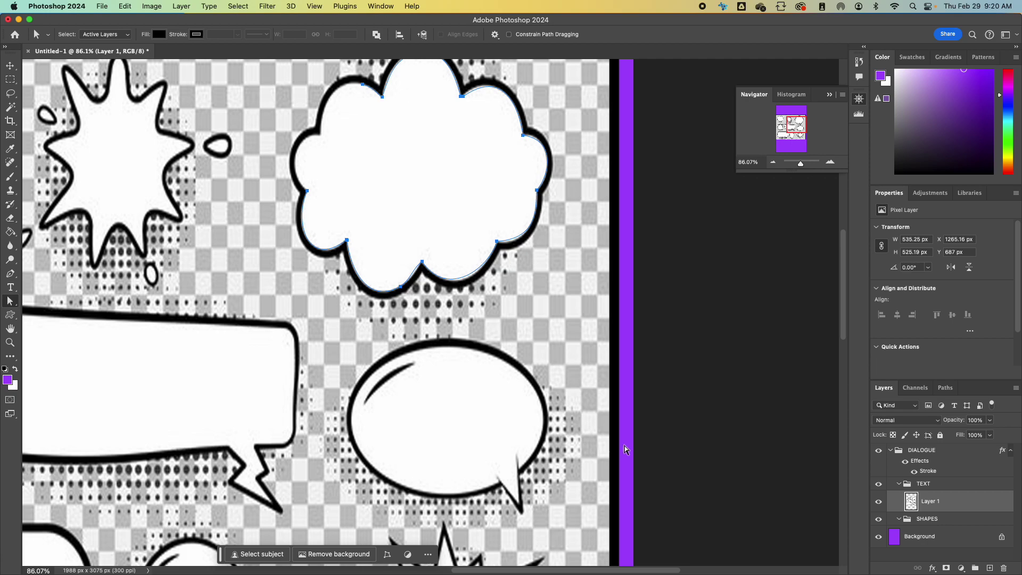
left_click(878, 501)
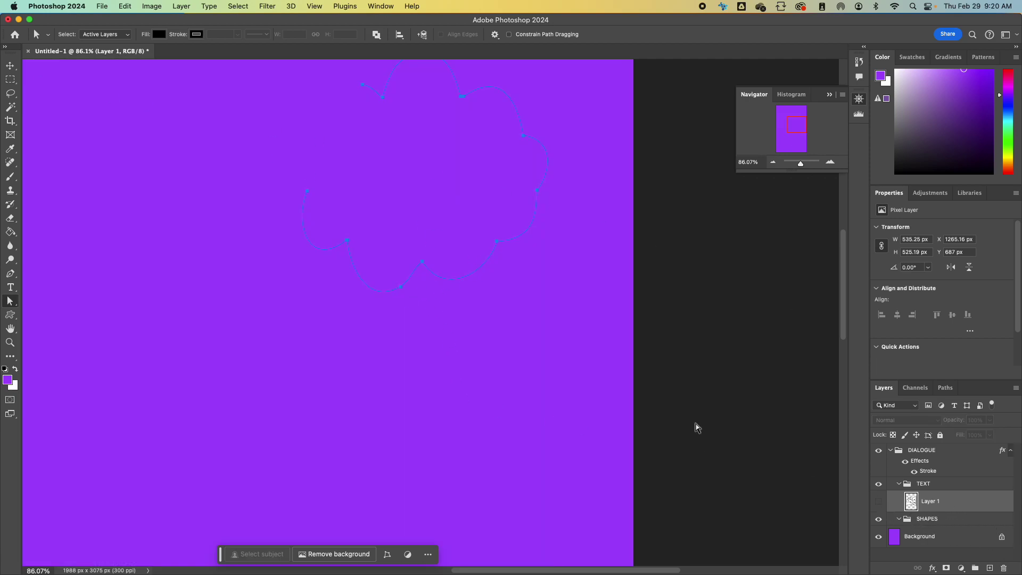
left_click(10, 65)
scroll(319, 309, "up", 3)
left_click(394, 350)
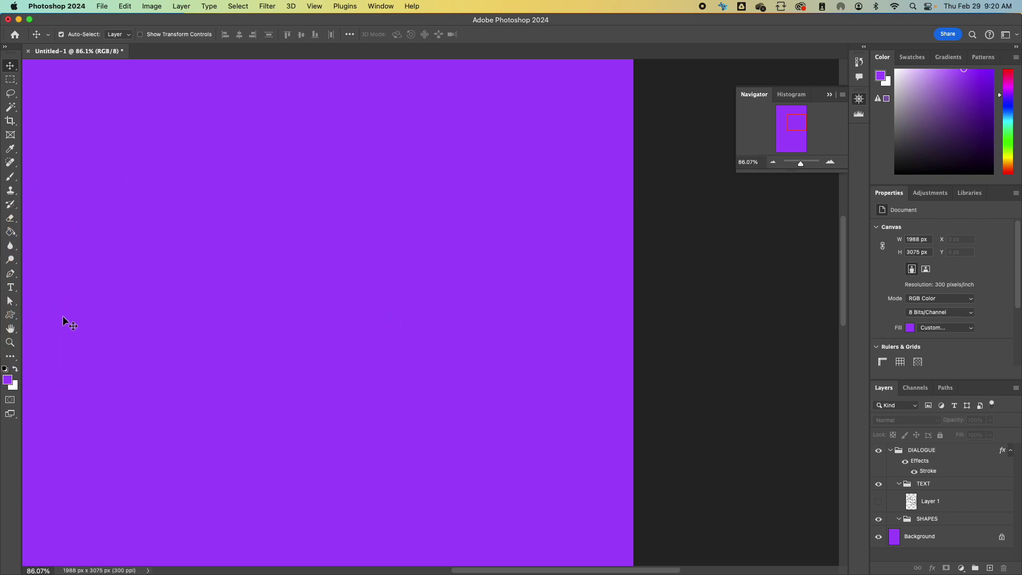
- Draw the saved CLOUD custom shape about 259 × 353 px on the purple page and fill it white
left_click(10, 314)
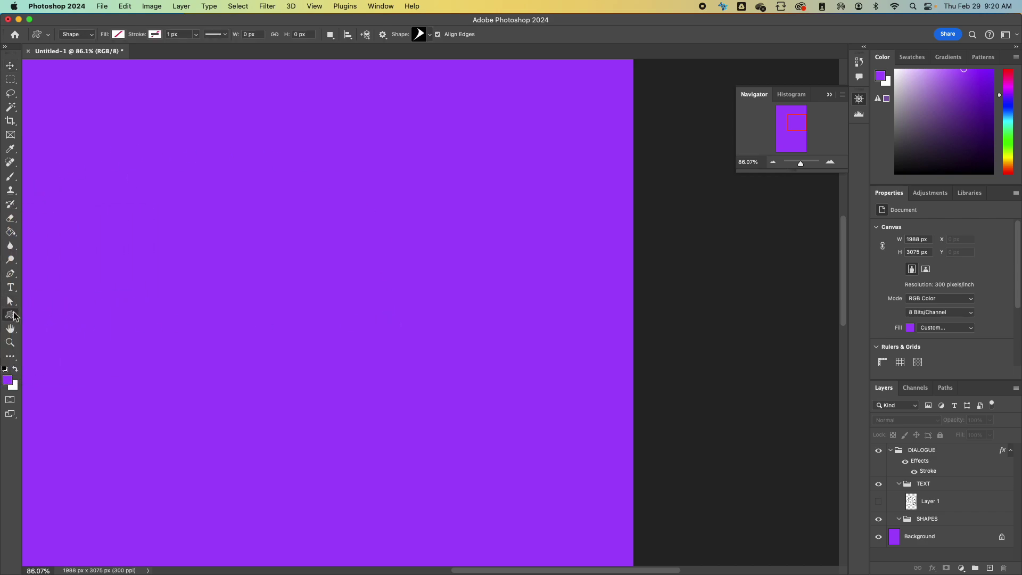
left_click(429, 34)
left_click(400, 108)
left_click_drag(210, 131, 366, 283)
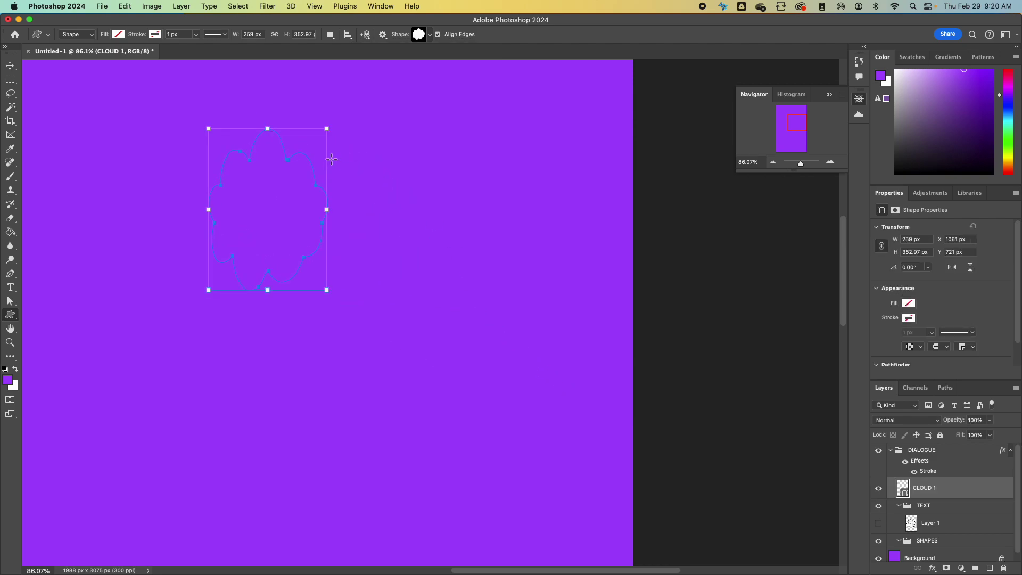
left_click(115, 34)
left_click(80, 91)
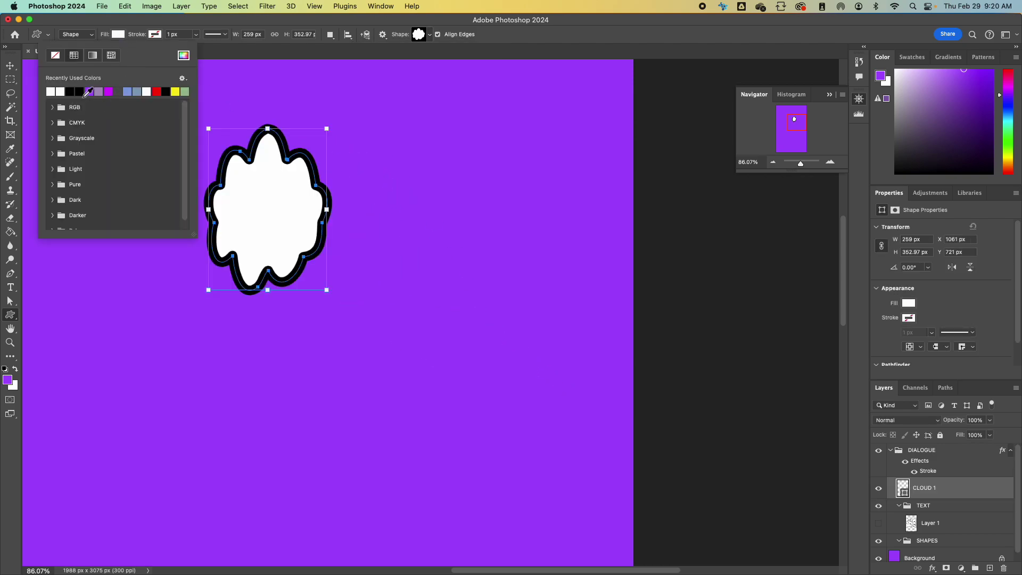
- Draw three more CLOUD shapes: a small one, a thin flat one, and a large one about 777 × 459 px
left_click_drag(361, 309, 486, 372)
left_click_drag(429, 194, 541, 215)
left_click_drag(176, 367, 544, 573)
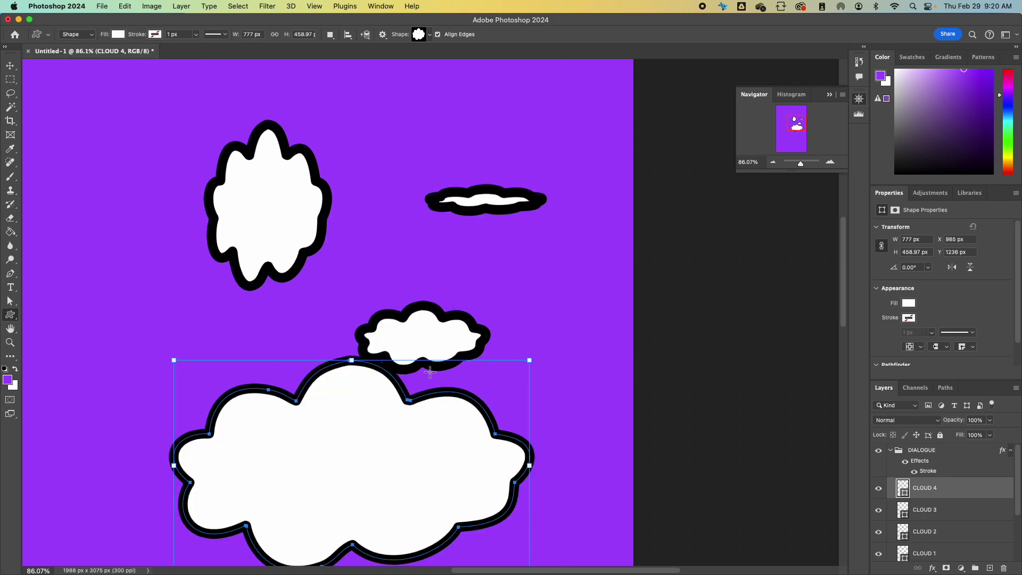
scroll(335, 213, "down", 5)
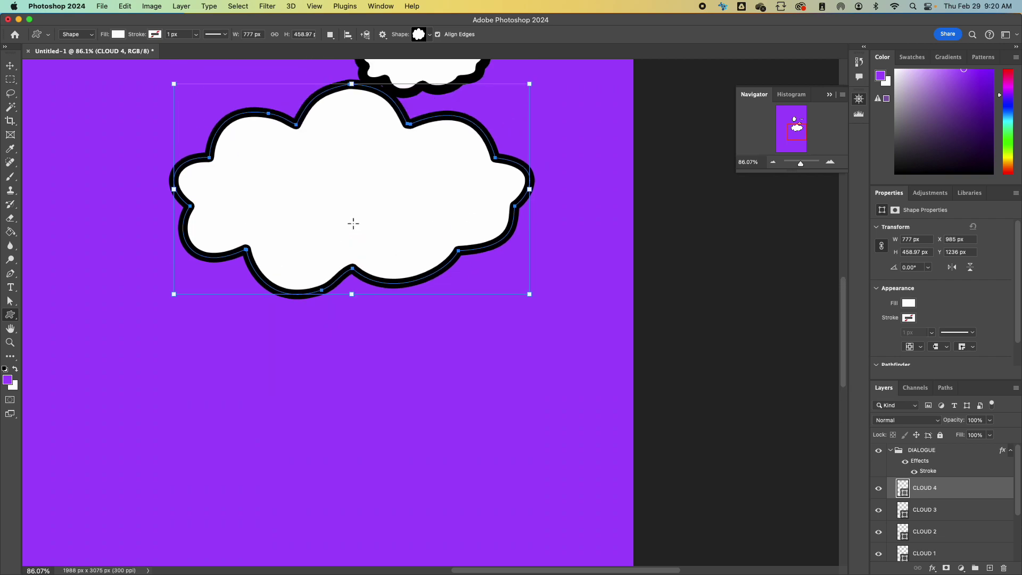
- Reduce the Stroke effect size of the DIALOGUE group to 4 px
double_click(1003, 452)
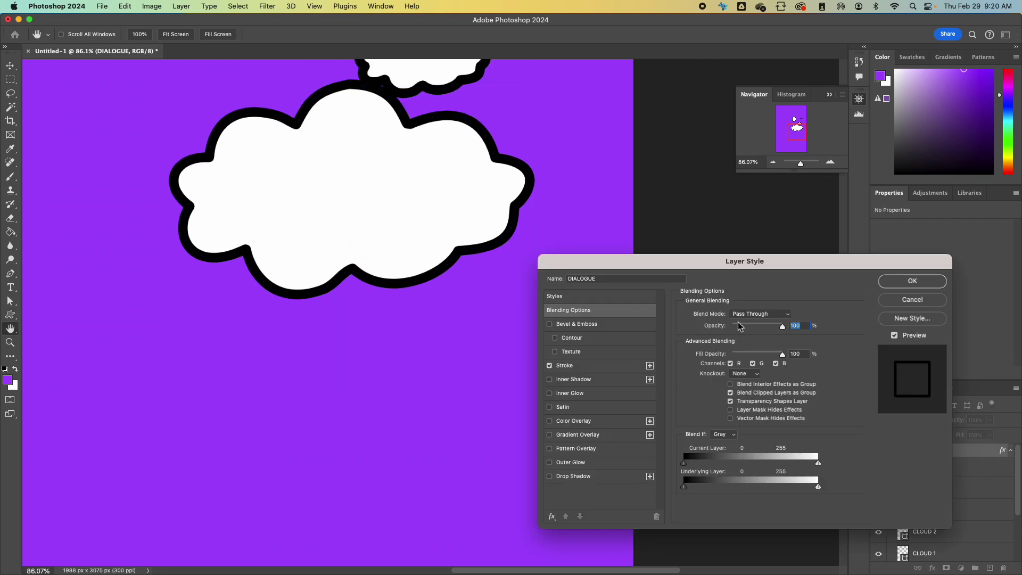
left_click(583, 364)
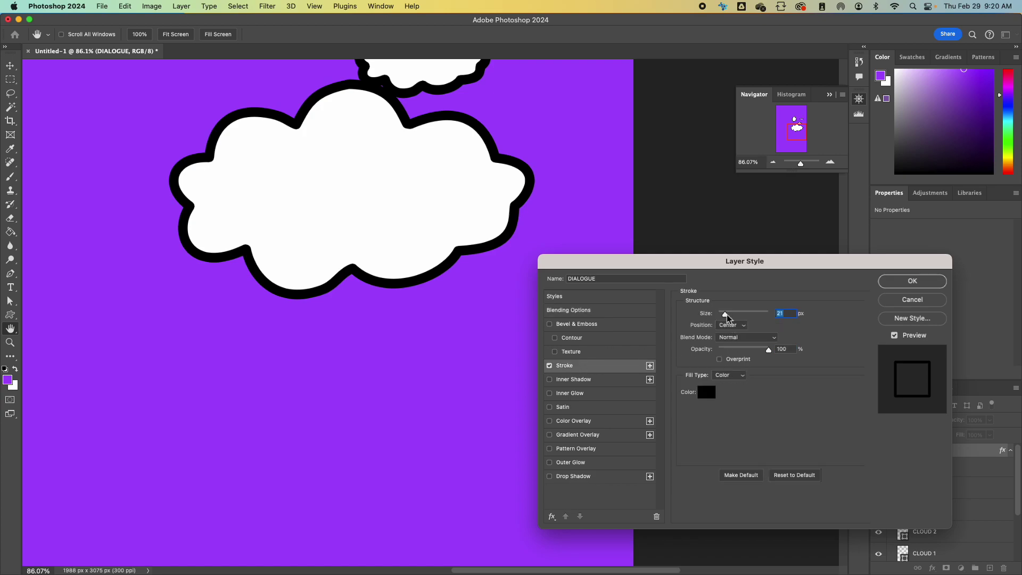
left_click_drag(725, 316, 721, 317)
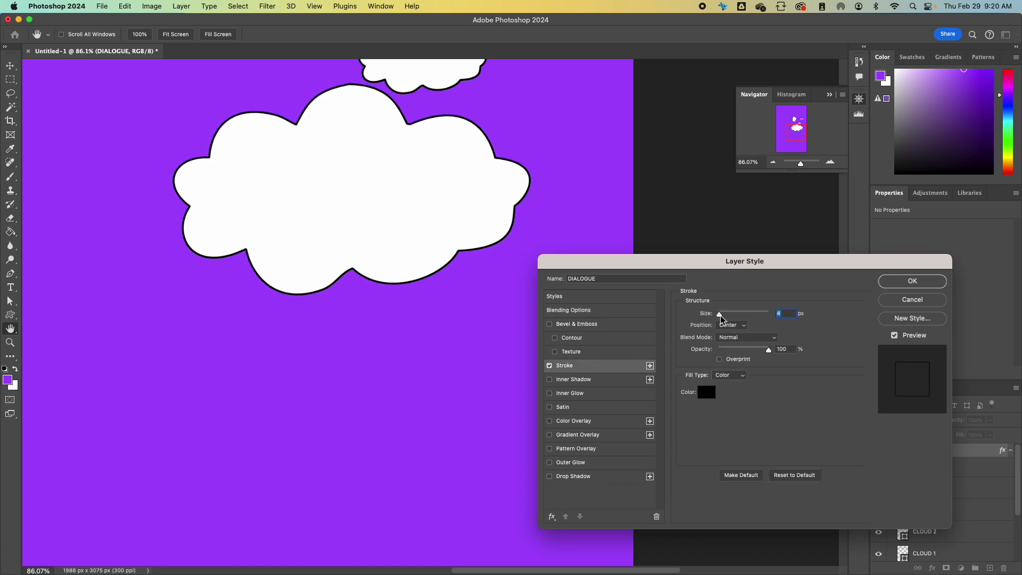
left_click(905, 286)
scroll(306, 342, "up", 6)
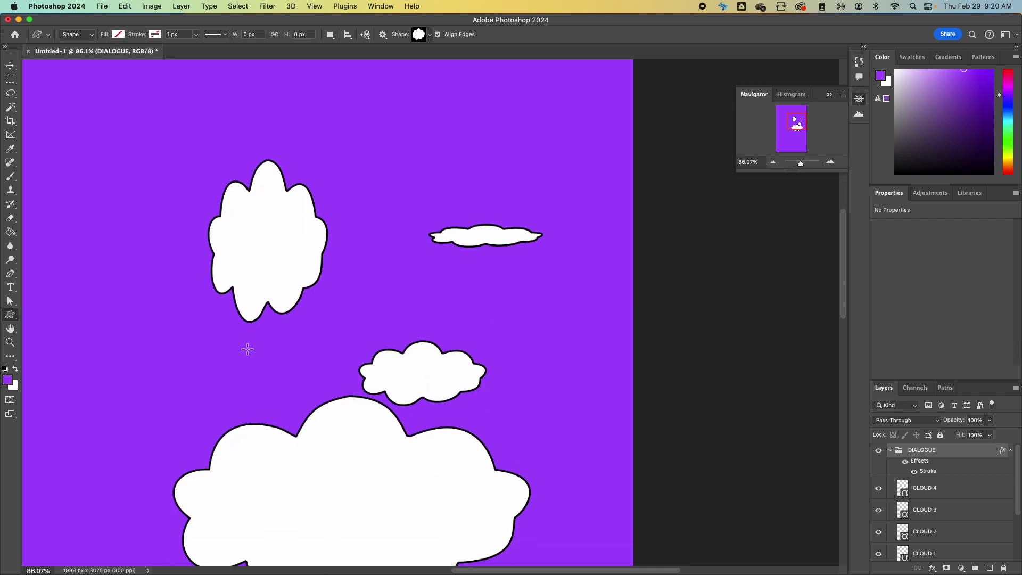
- Delete all four CLOUD shape layers from the DIALOGUE group
left_click(401, 521)
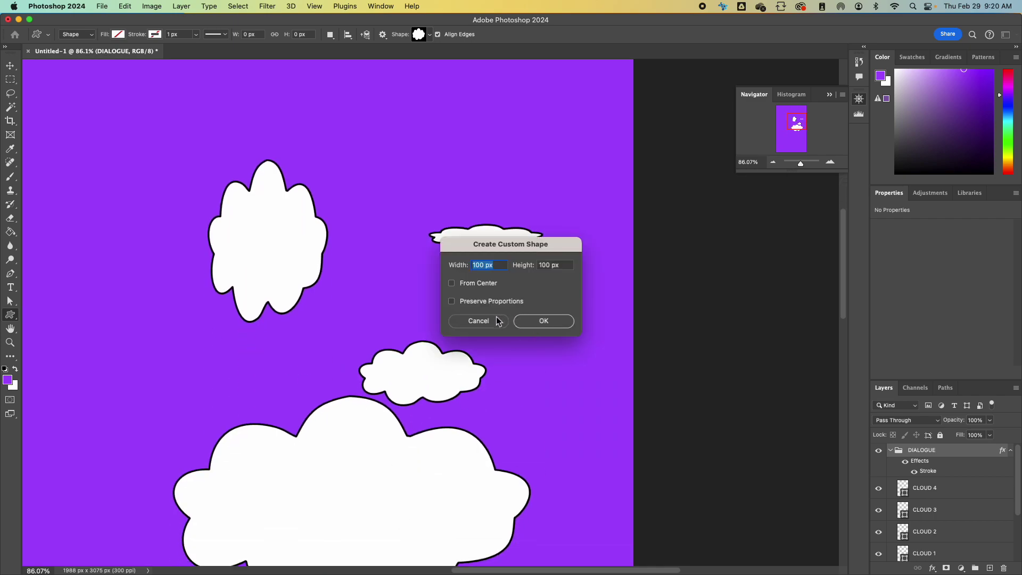
left_click(496, 319)
left_click(11, 65)
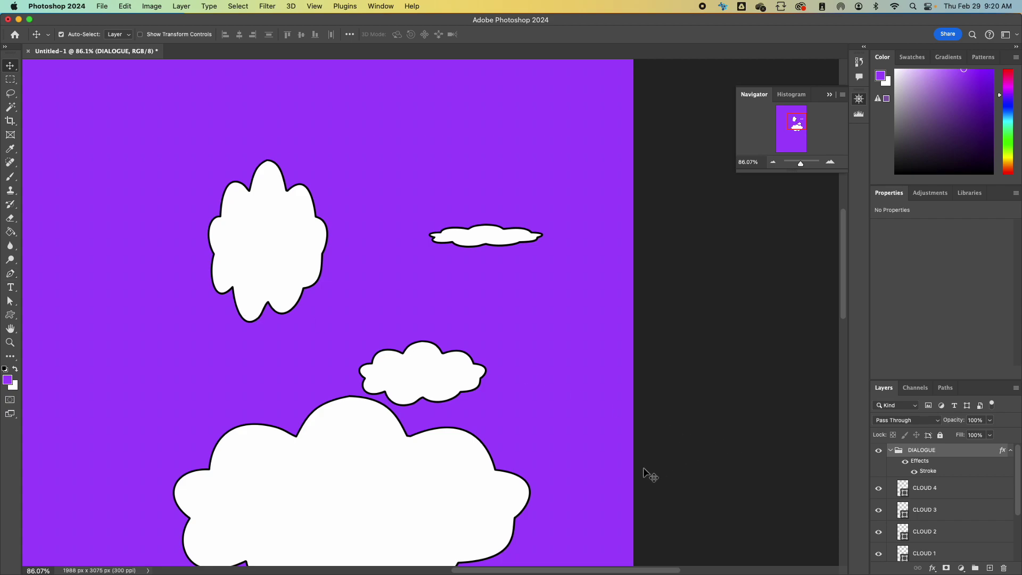
left_click(422, 513)
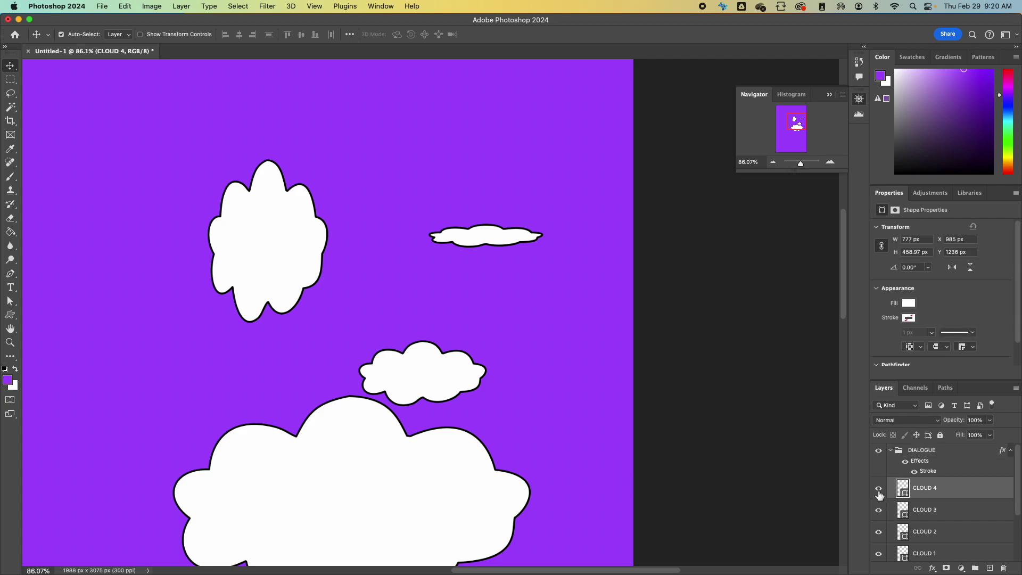
key("Delete")
key("Delete")
key("Delete")
key("Delete")
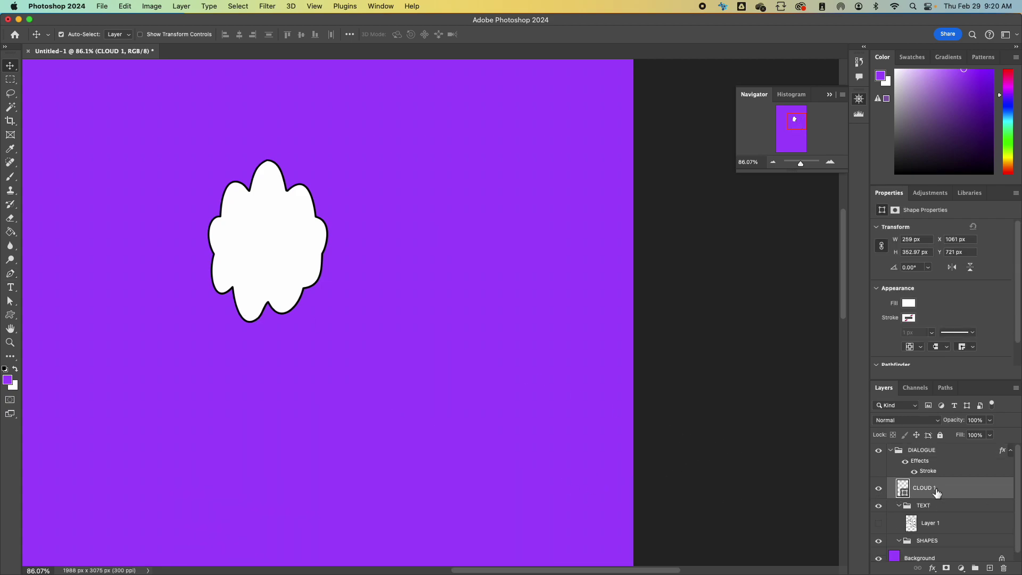
left_click(912, 507)
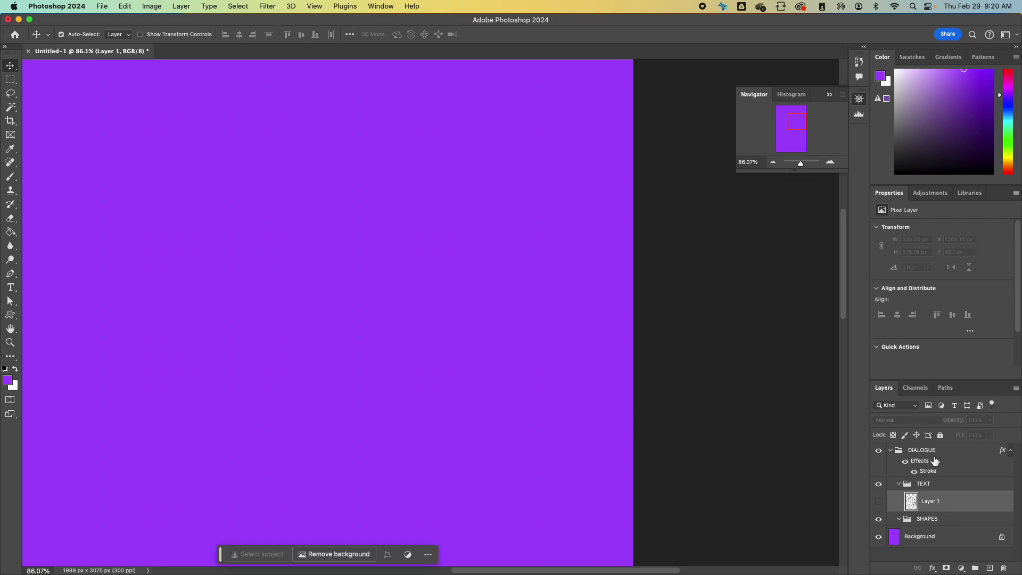
- Show Layer 1 and select the white interior of the slanted rectangular bubble with the Magic Wand
left_click(878, 501)
scroll(399, 284, "down", 5)
scroll(403, 284, "left", 5)
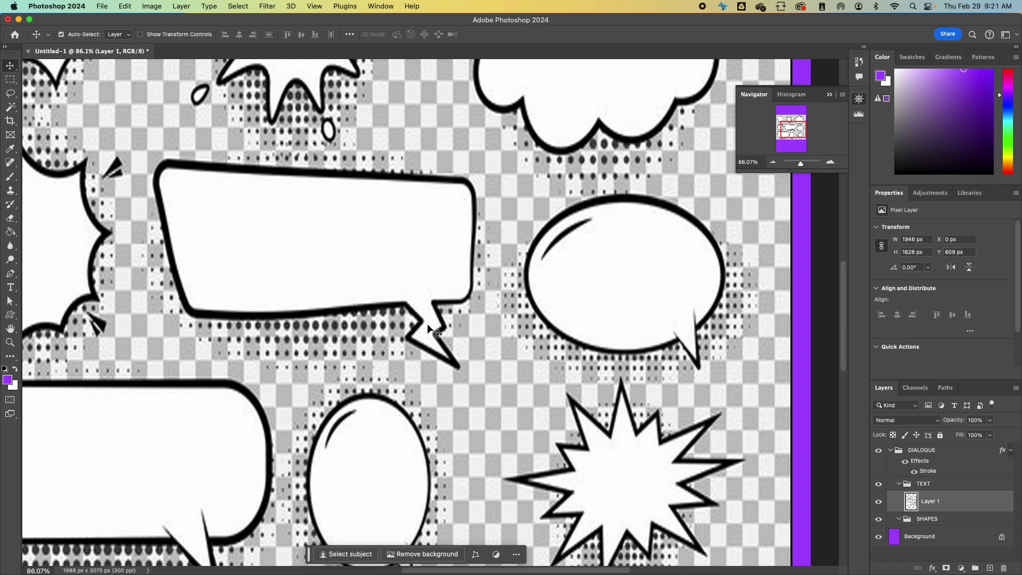
left_click(10, 108)
left_click(338, 243)
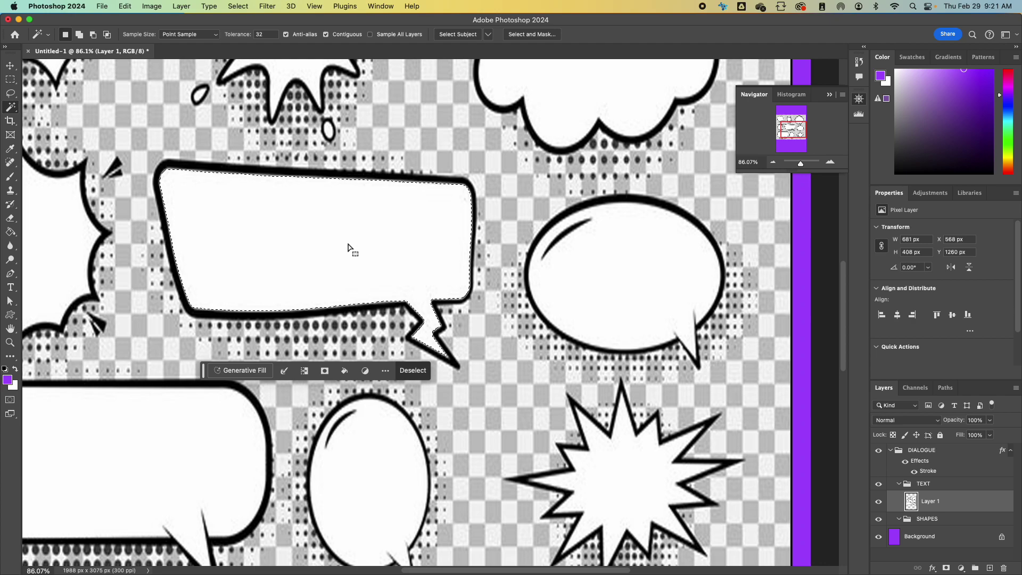
- Convert the slanted bubble selection into a work path with a tolerance of 5.0 pixels
right_click(348, 245)
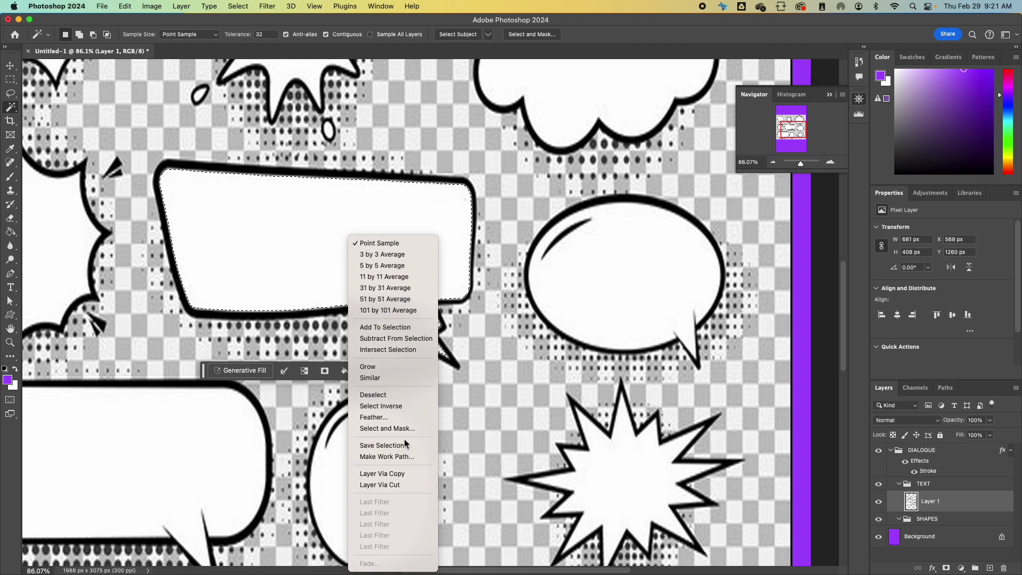
left_click(395, 456)
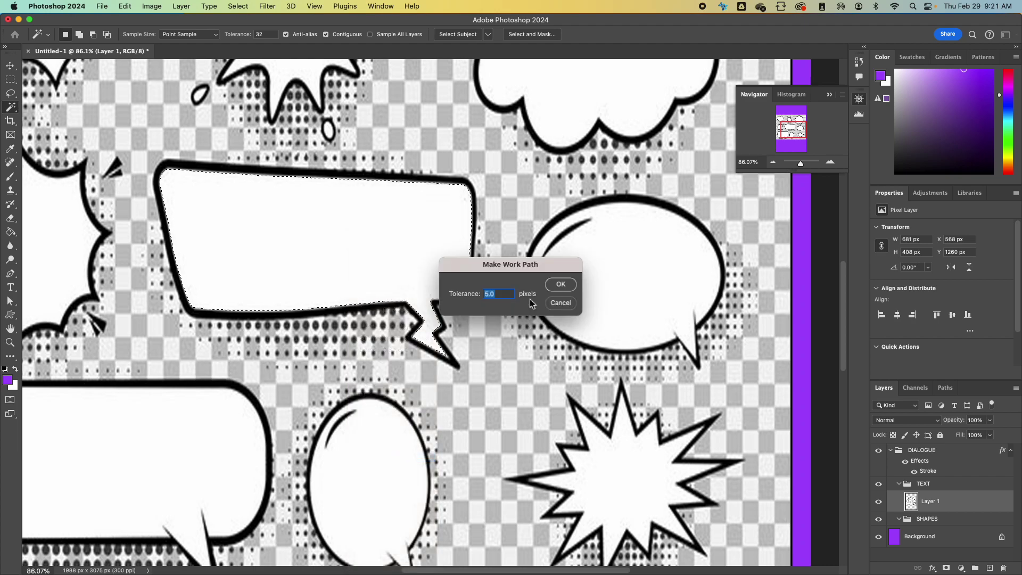
left_click(555, 288)
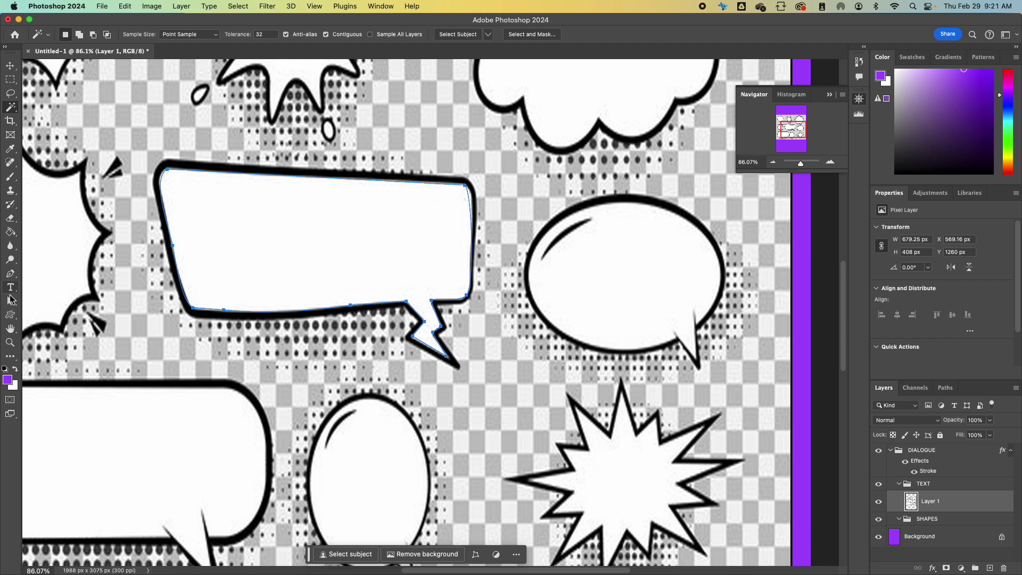
- Nudge the slanted bubble's path 10 px to the right and 3 px down with the Path Selection tool
key("a")
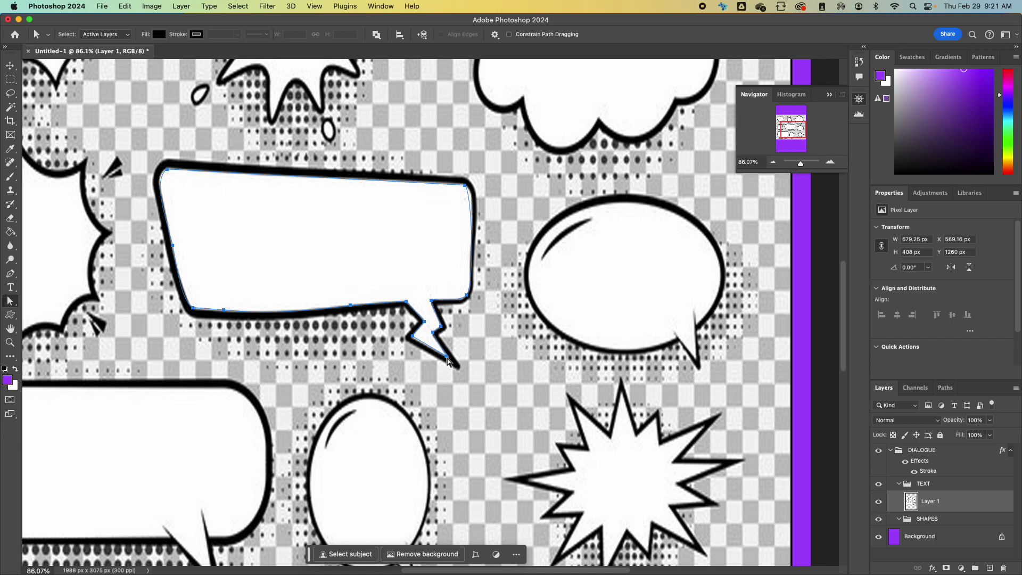
key("shift+Right")
key("Down")
key("Down")
key("Down")
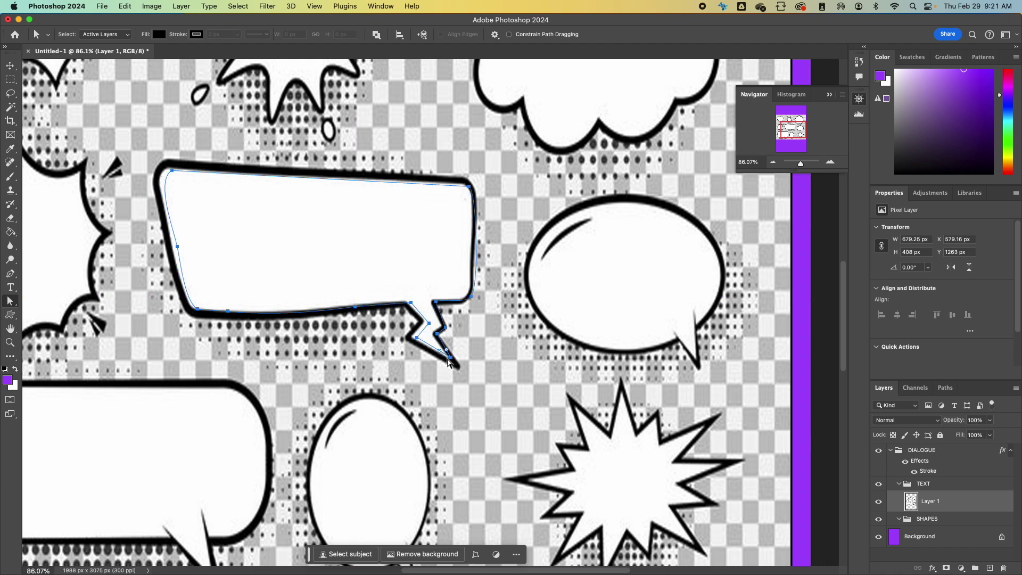
- Delete the anchor points of the bubble's body so that only the lightning-bolt tail remains of the path
left_click(450, 363)
left_click_drag(134, 126, 408, 314)
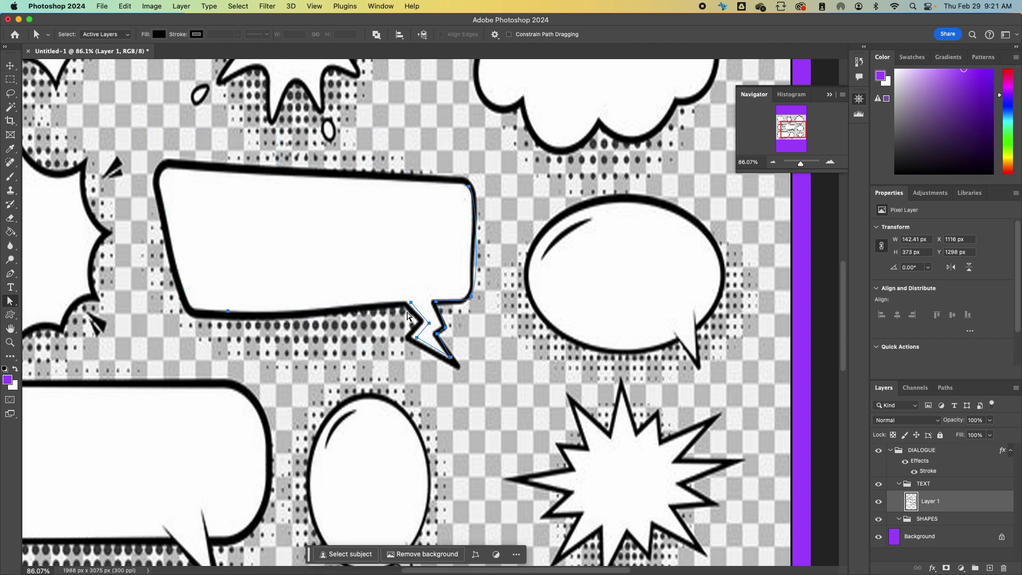
scroll(410, 314, "left", 2)
left_click_drag(451, 157, 529, 290)
scroll(530, 291, "up", 1)
key("Delete")
left_click_drag(507, 324, 475, 302)
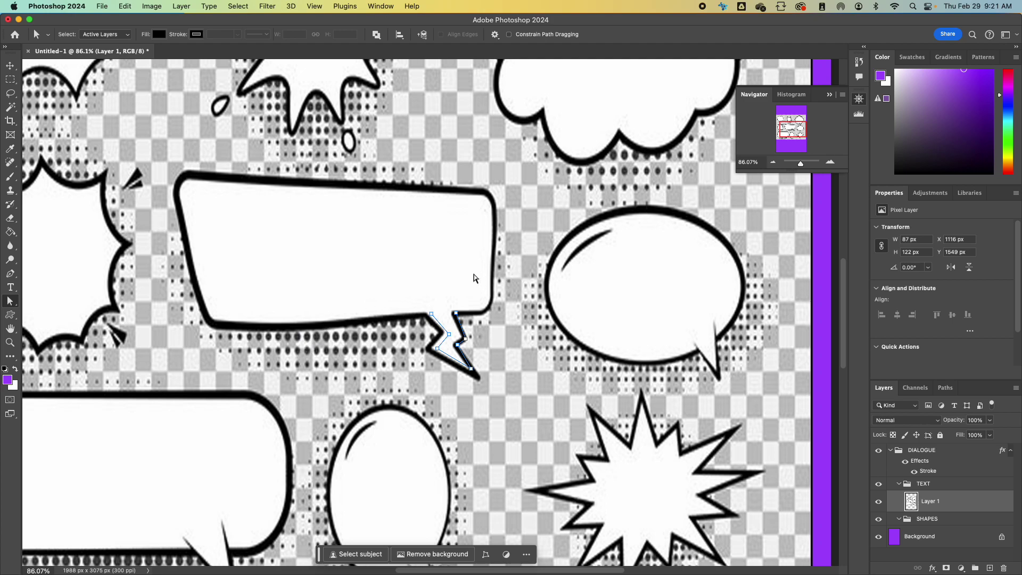
left_click(450, 336)
left_click(11, 315)
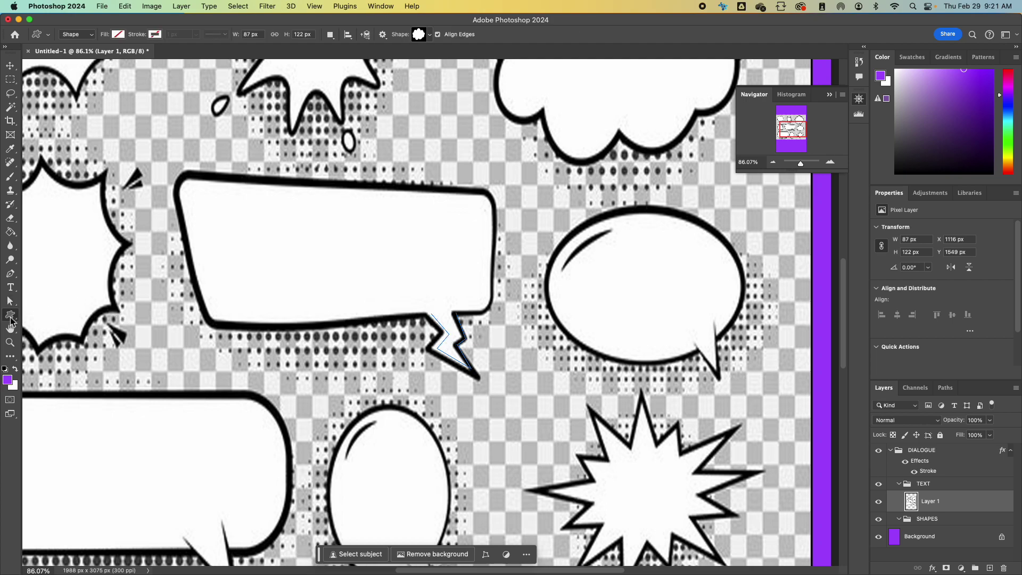
right_click(449, 336)
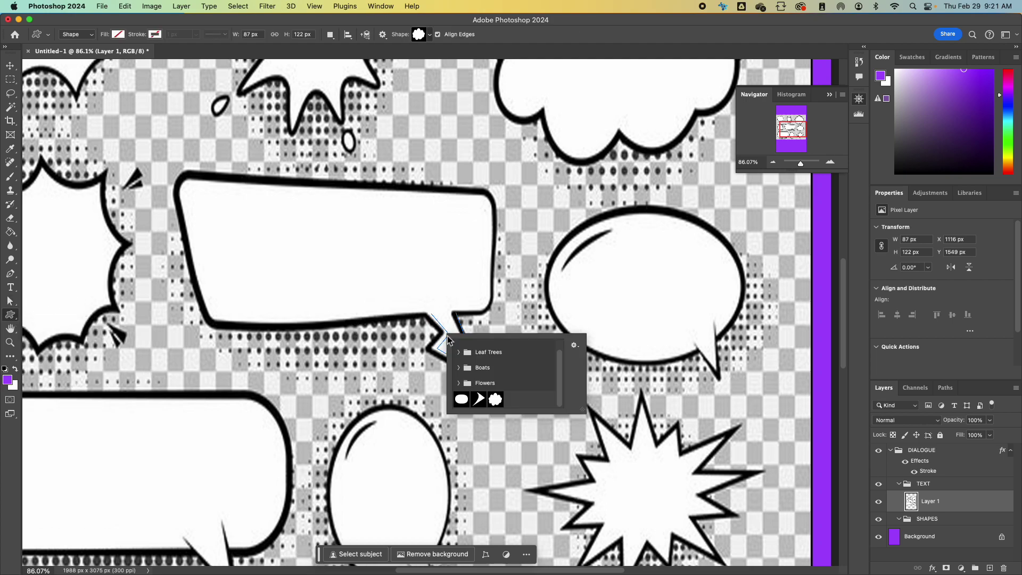
left_click(450, 330)
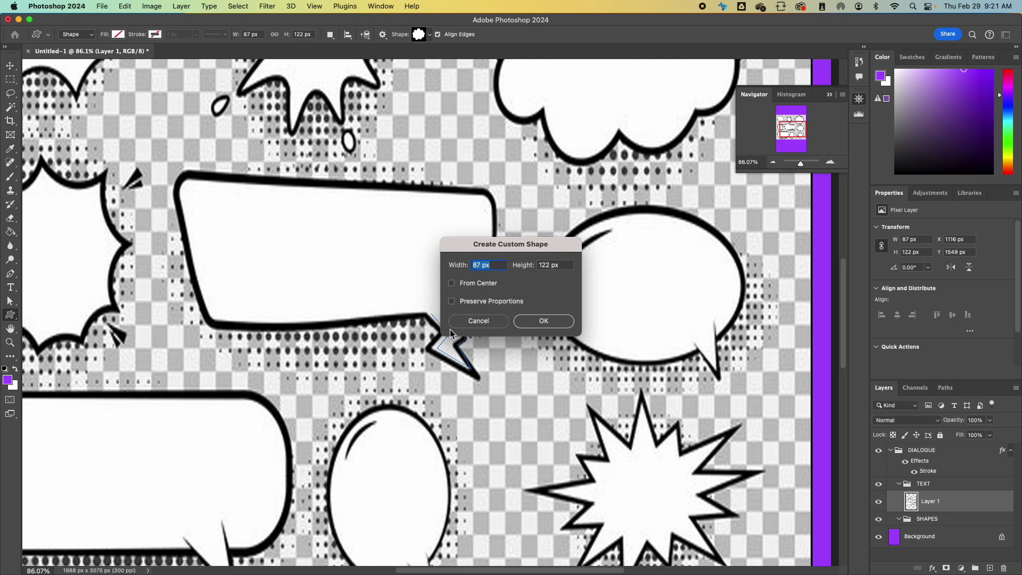
left_click(486, 329)
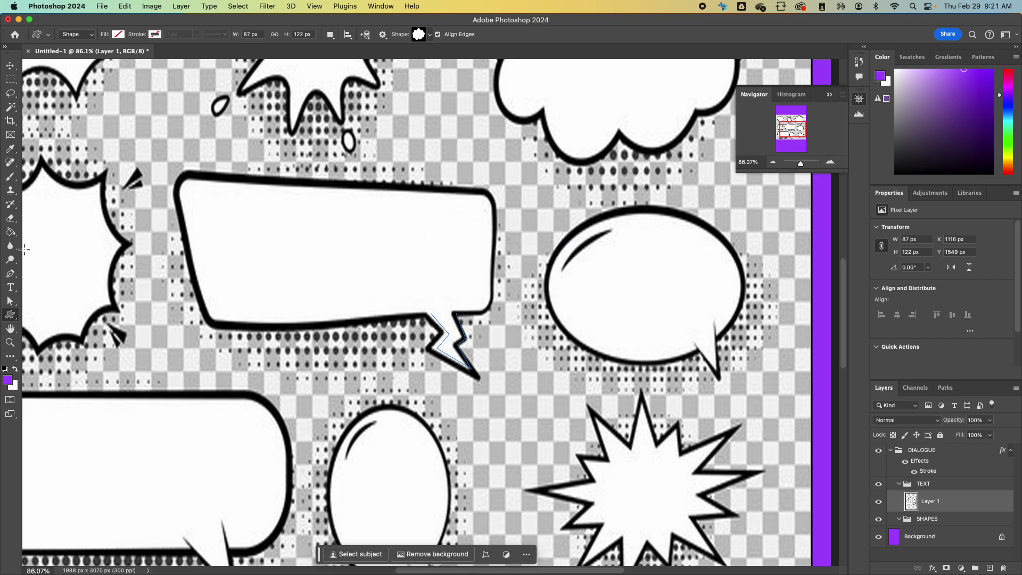
- Define the lightning-bolt tail path as a custom shape named TAIL
left_click(10, 301)
left_click(448, 337)
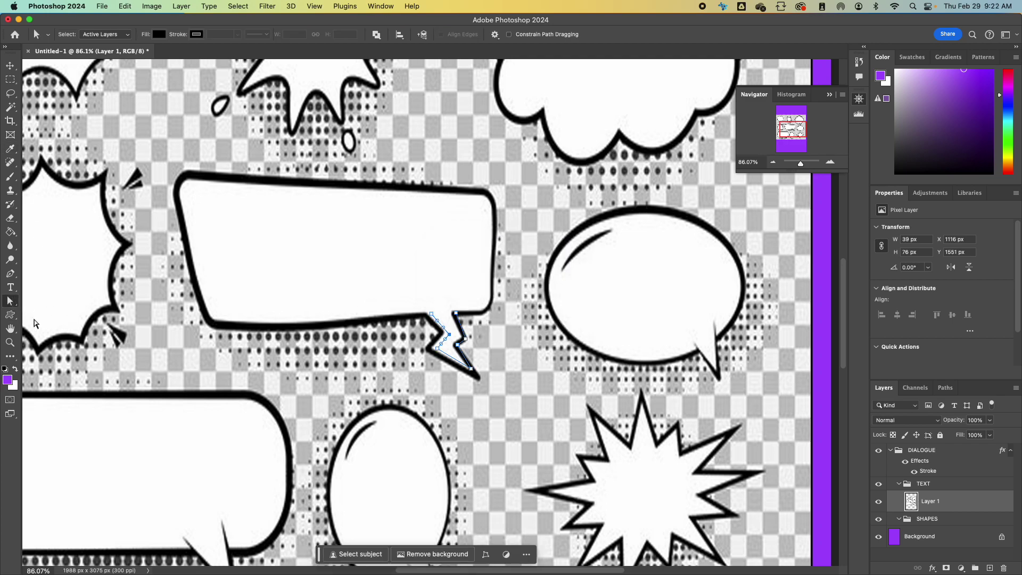
right_click(12, 301)
left_click(47, 300)
right_click(449, 337)
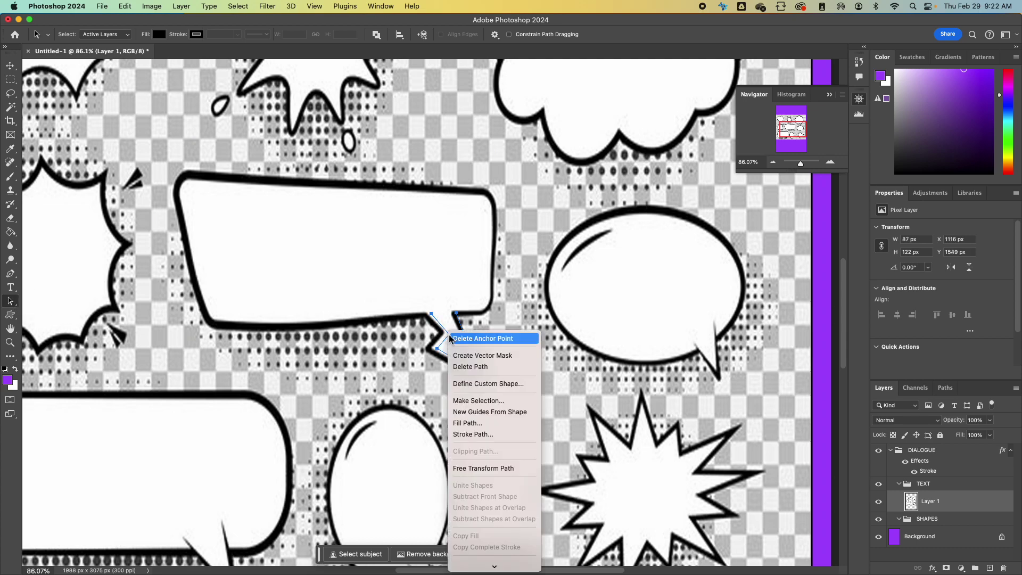
left_click(488, 383)
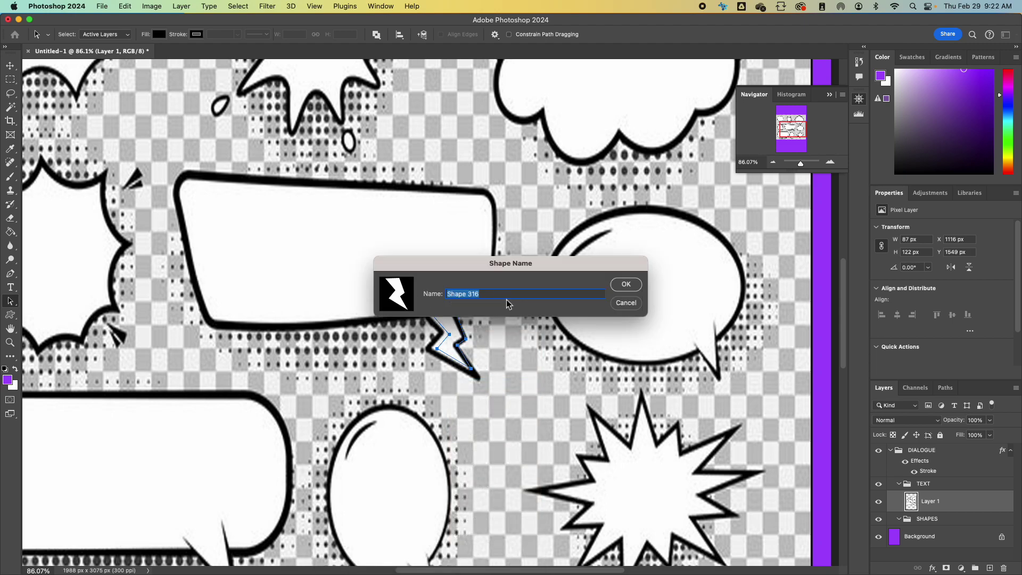
type("TAIL")
key("Return")
left_click(515, 305)
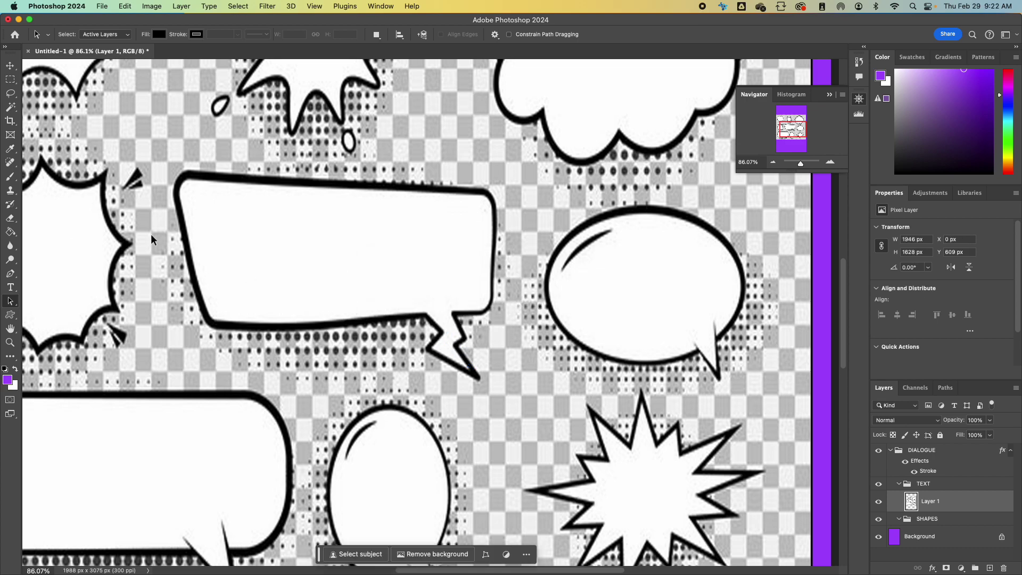
- Draw the saved TAIL custom shape about 133 × 144 px above the slanted bubble and fill it white
left_click(10, 314)
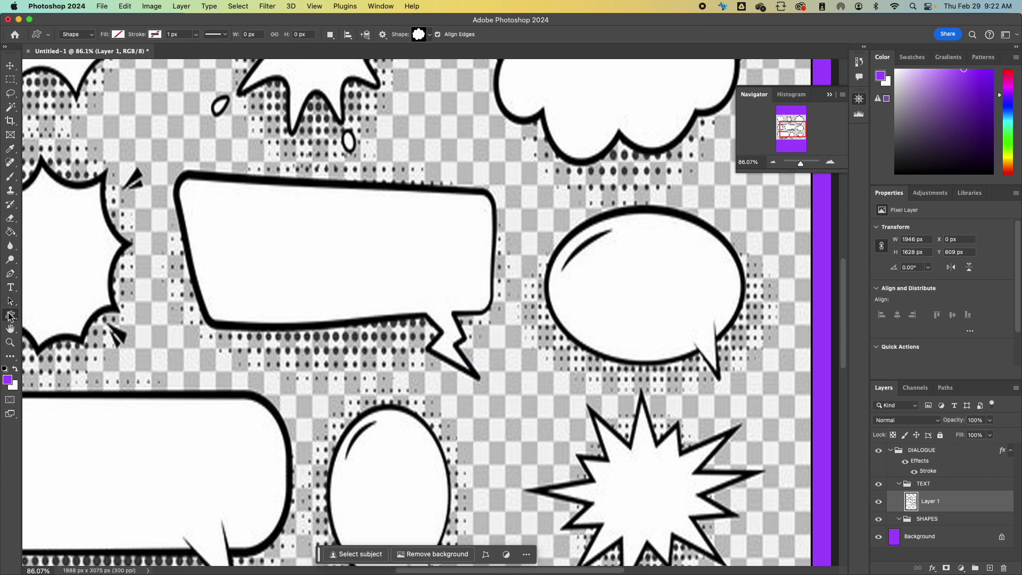
left_click(430, 35)
double_click(417, 108)
left_click_drag(220, 121, 282, 187)
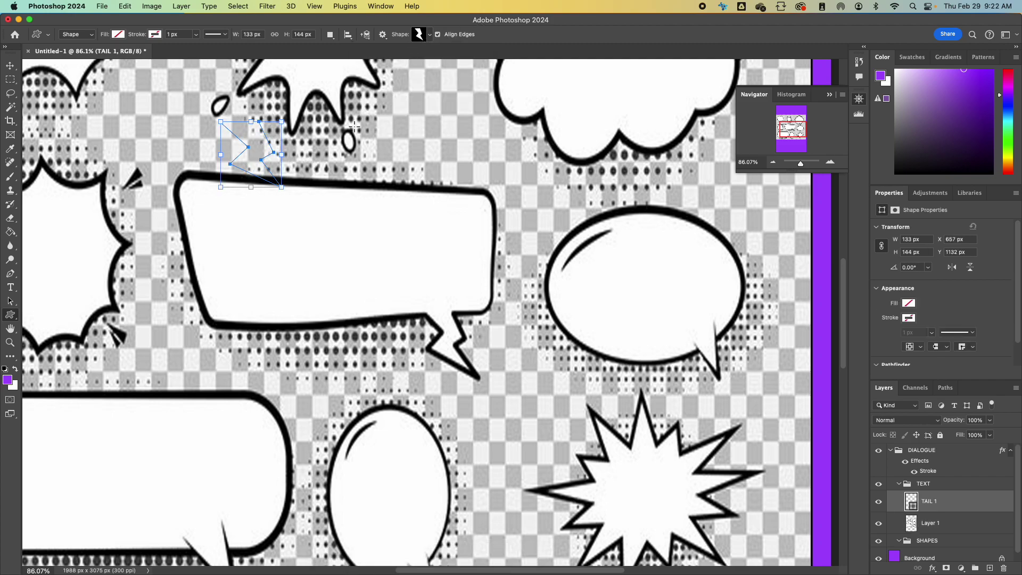
left_click(120, 35)
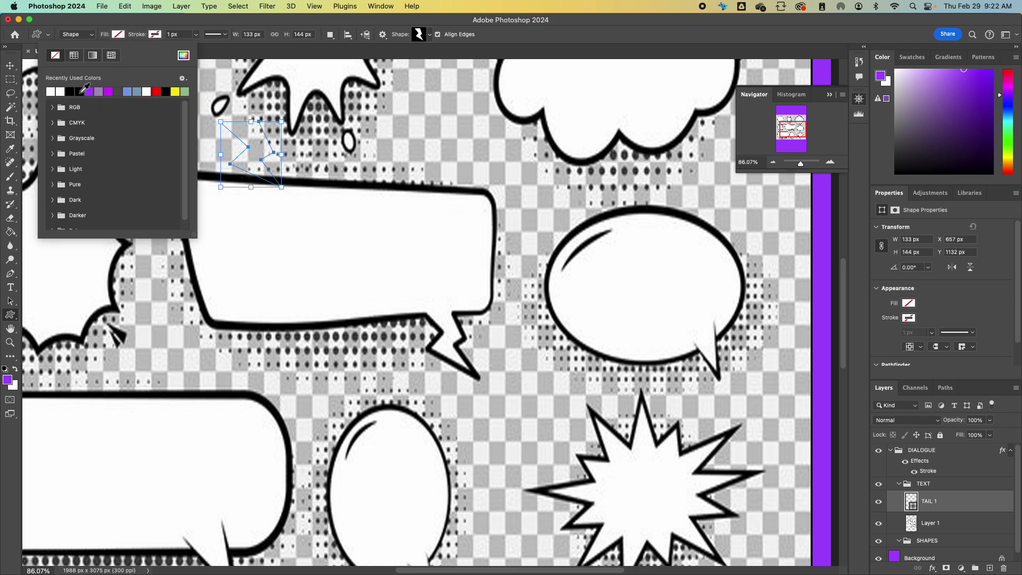
left_click(55, 91)
- Enlarge the custom shape picker to make room below the saved shapes
left_click(419, 34)
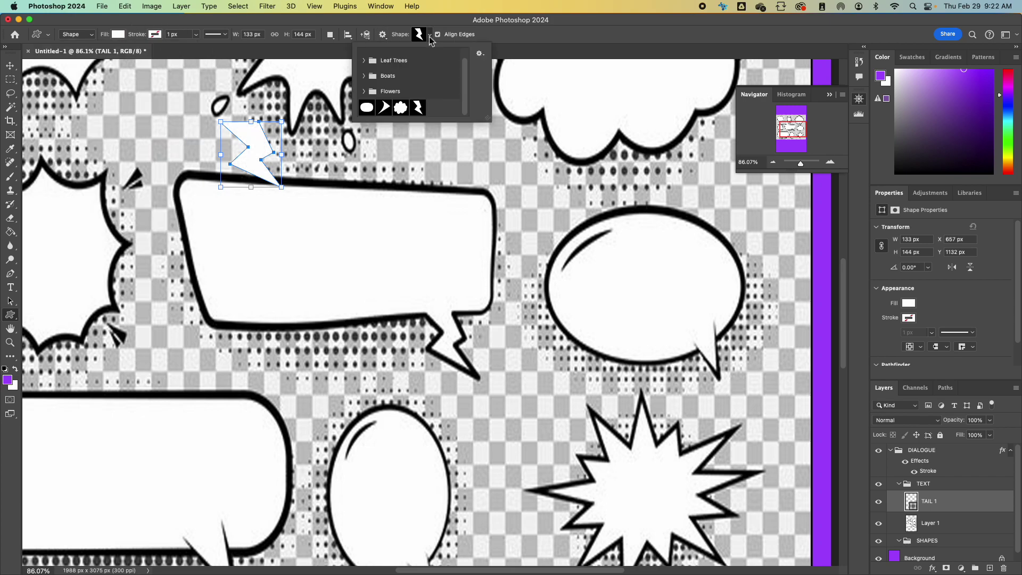
left_click(480, 53)
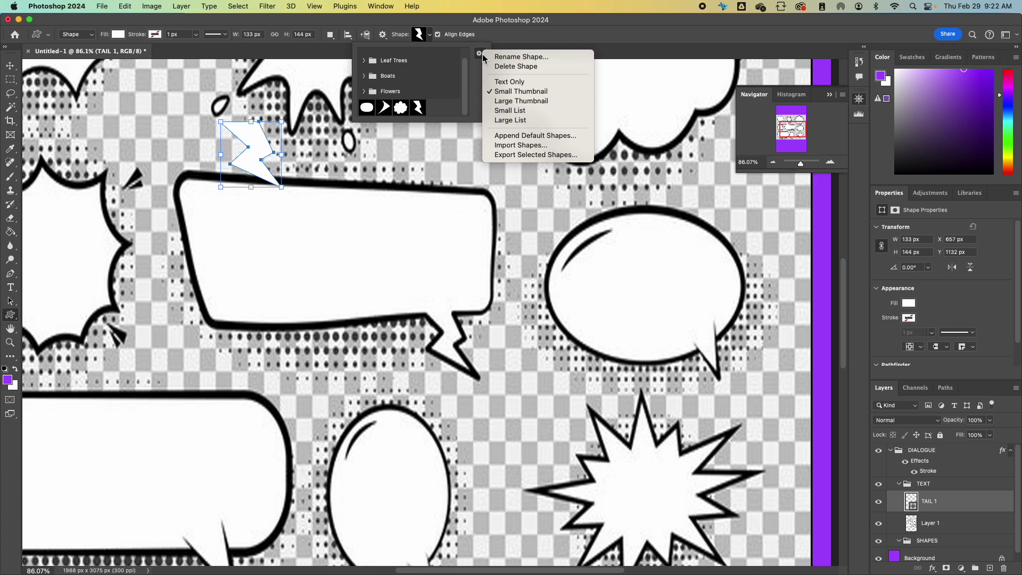
left_click(451, 110)
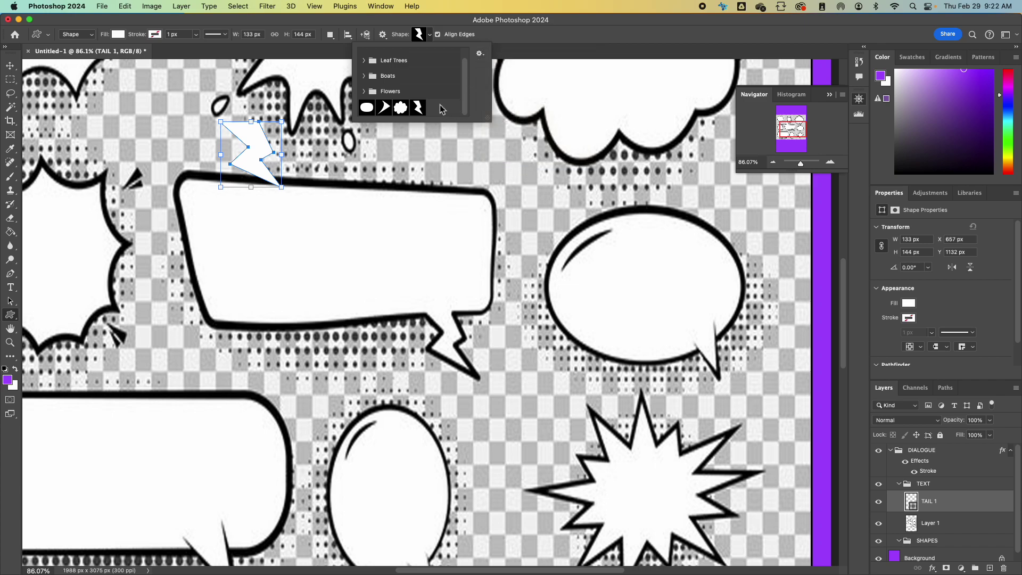
left_click_drag(487, 120, 487, 252)
right_click(381, 58)
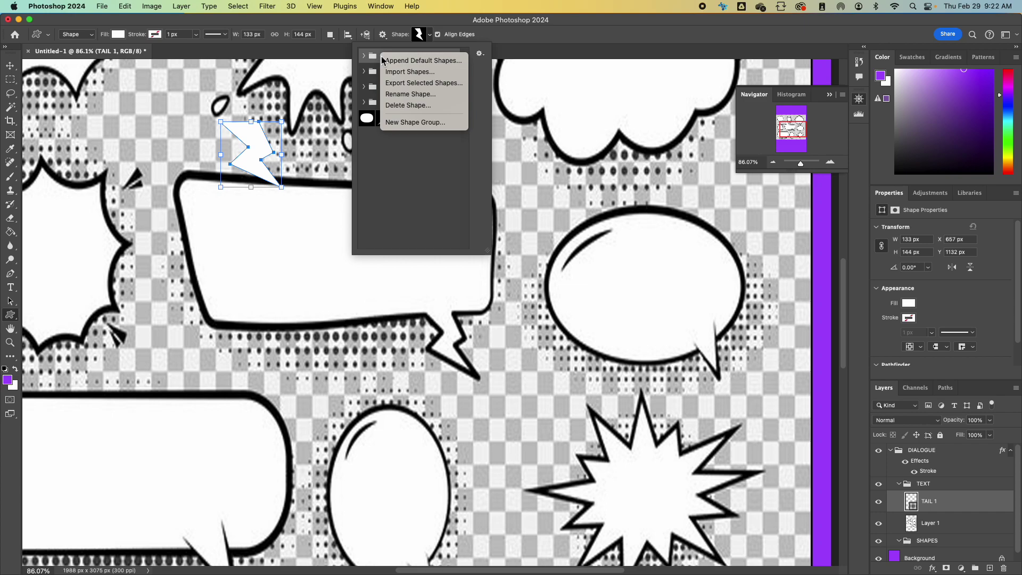
left_click(404, 155)
left_click(480, 53)
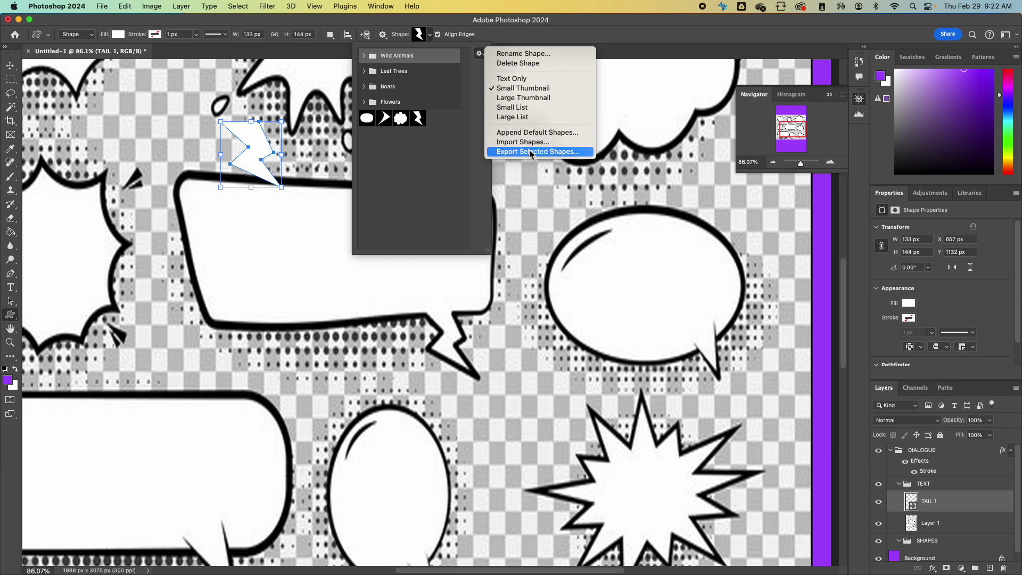
left_click(420, 164)
- Create a shape group named TAILS and move both saved tail shapes into it
right_click(388, 53)
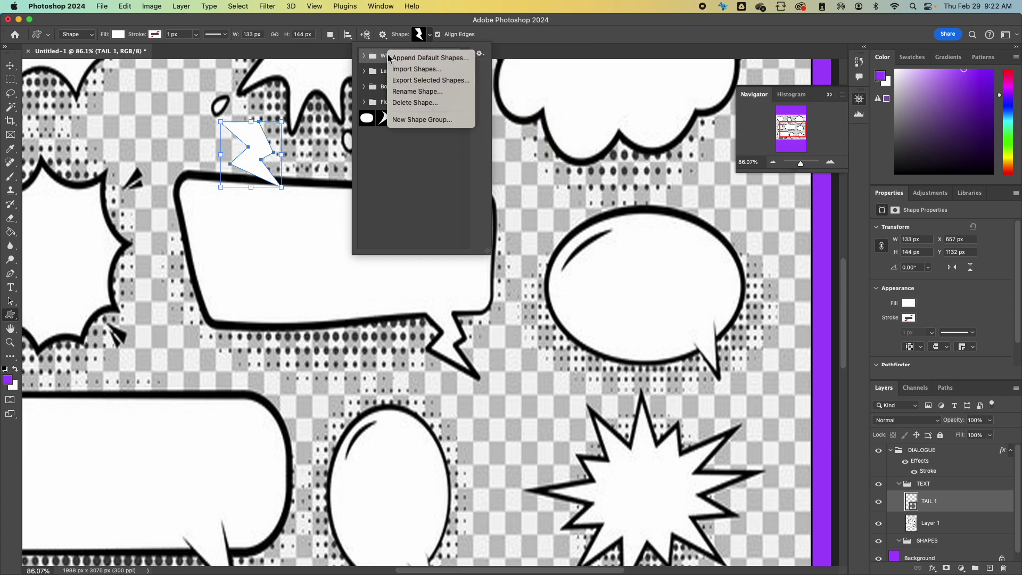
left_click(422, 119)
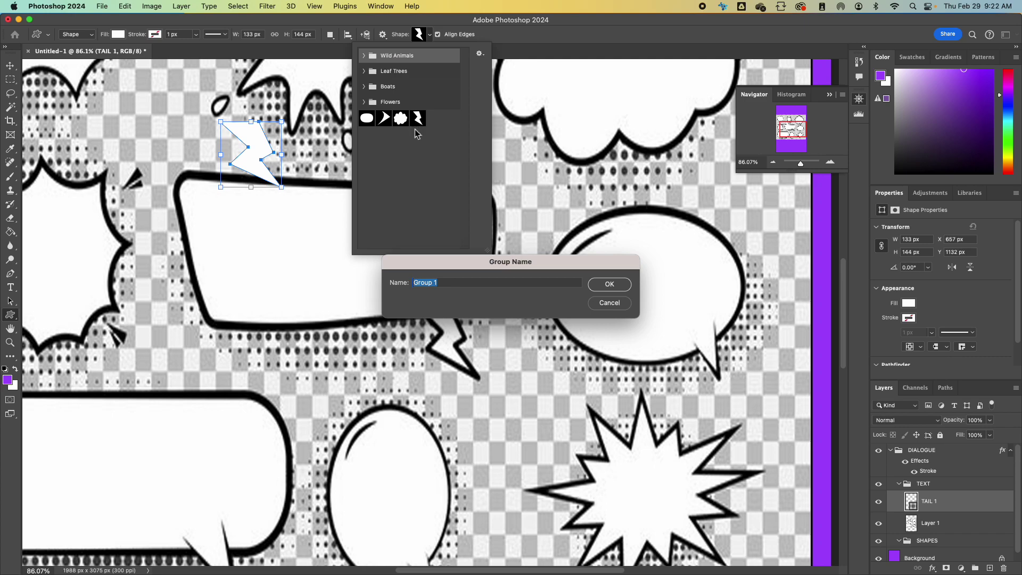
type("TAILS")
key("Return")
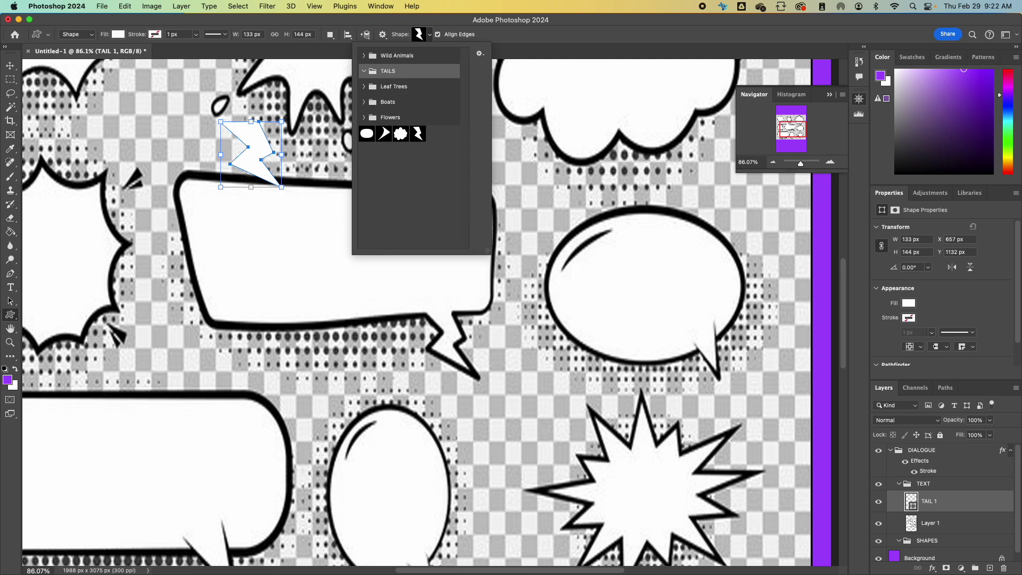
left_click_drag(418, 134, 387, 79)
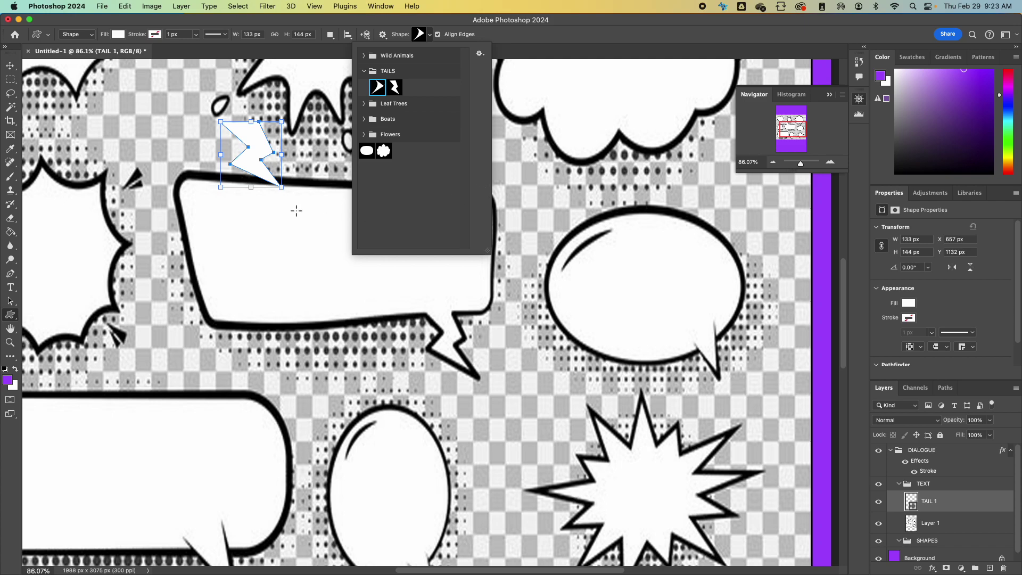
left_click(10, 65)
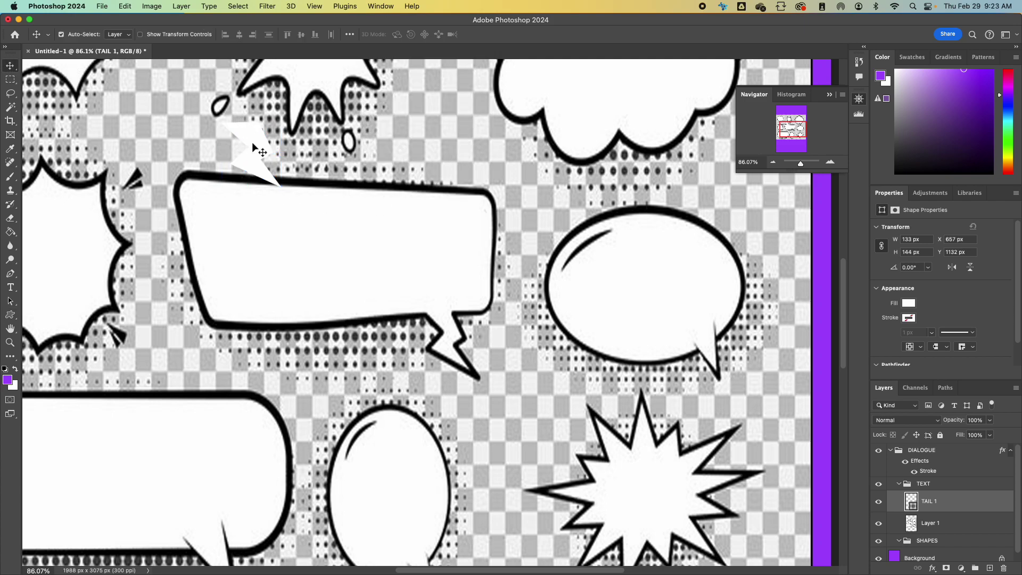
- Delete the TAIL 1 shape layer and the speech balloon reference image layer from the TEXT group
key("Delete")
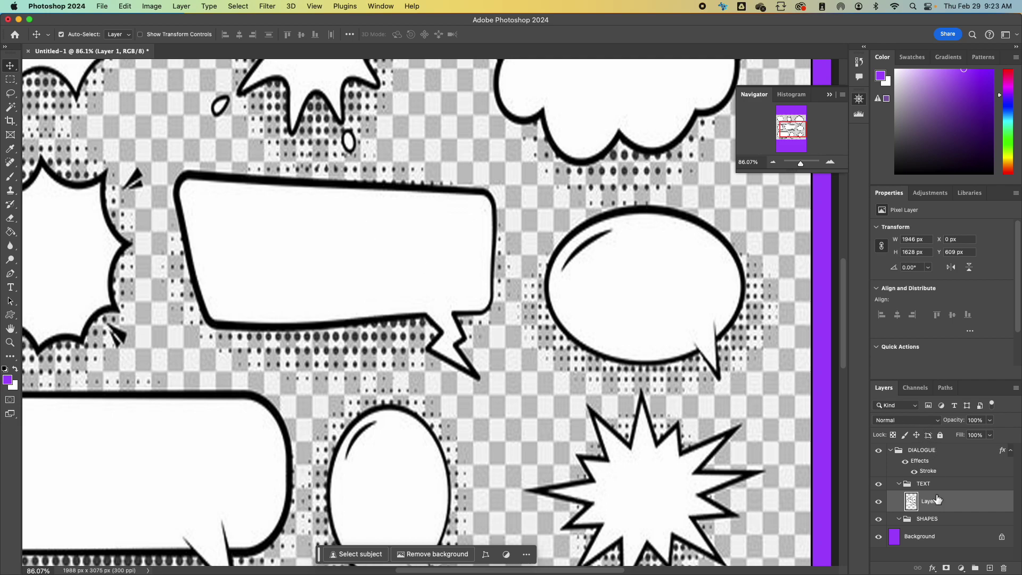
key("Delete")
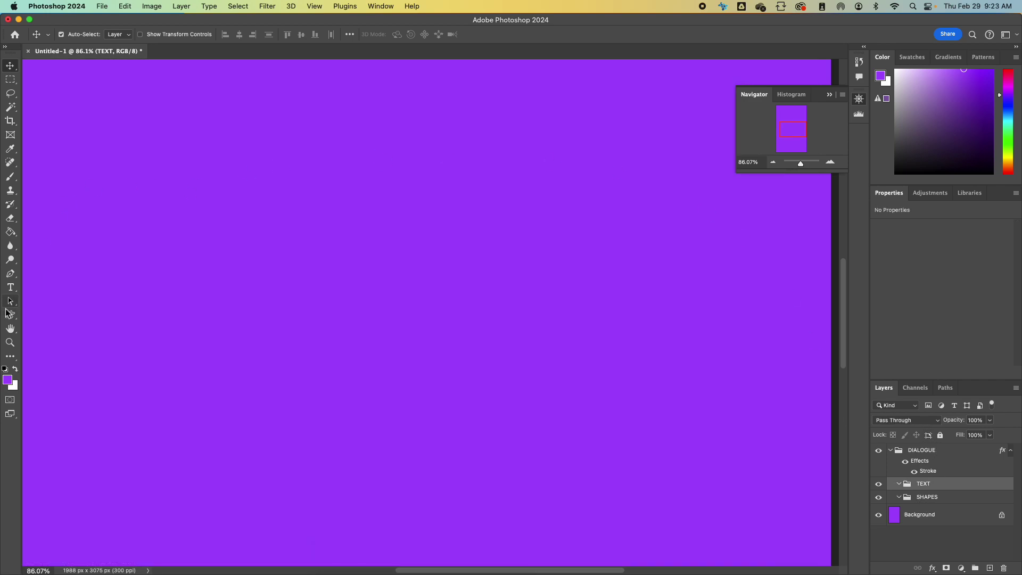
- Set the Pen tool's shape fill to white
left_click(11, 277)
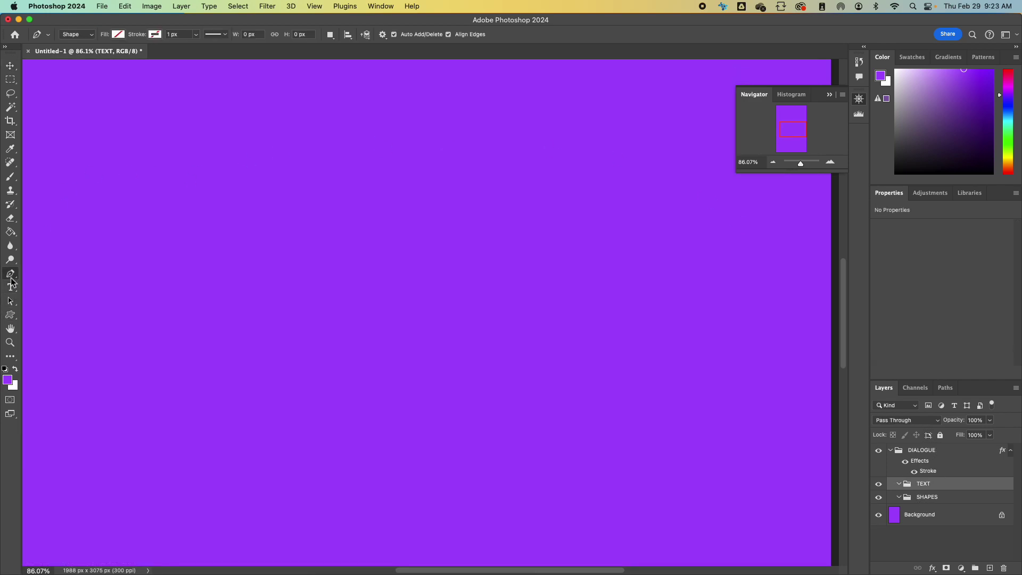
left_click(117, 35)
left_click(61, 92)
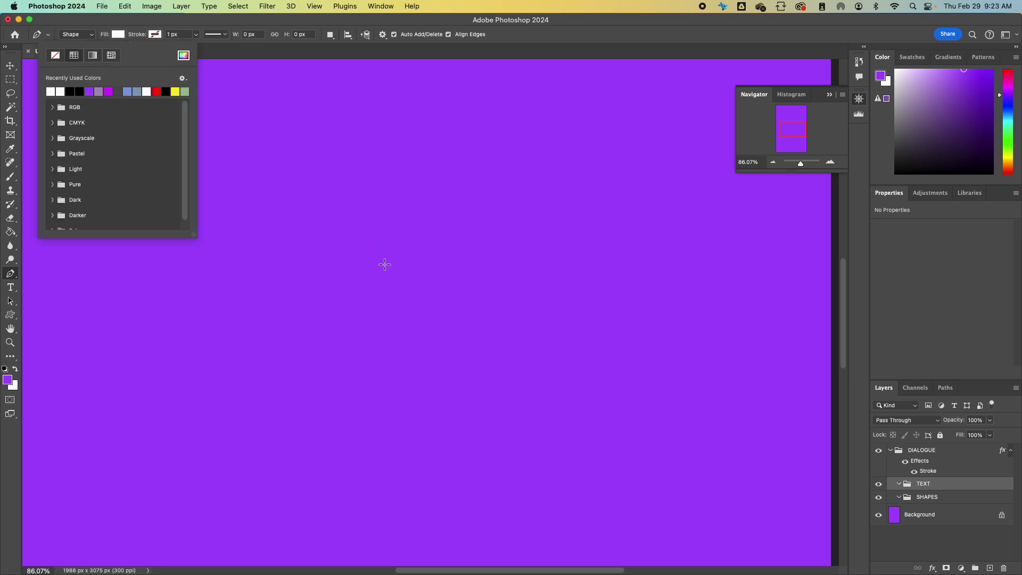
left_click_drag(393, 353, 324, 327)
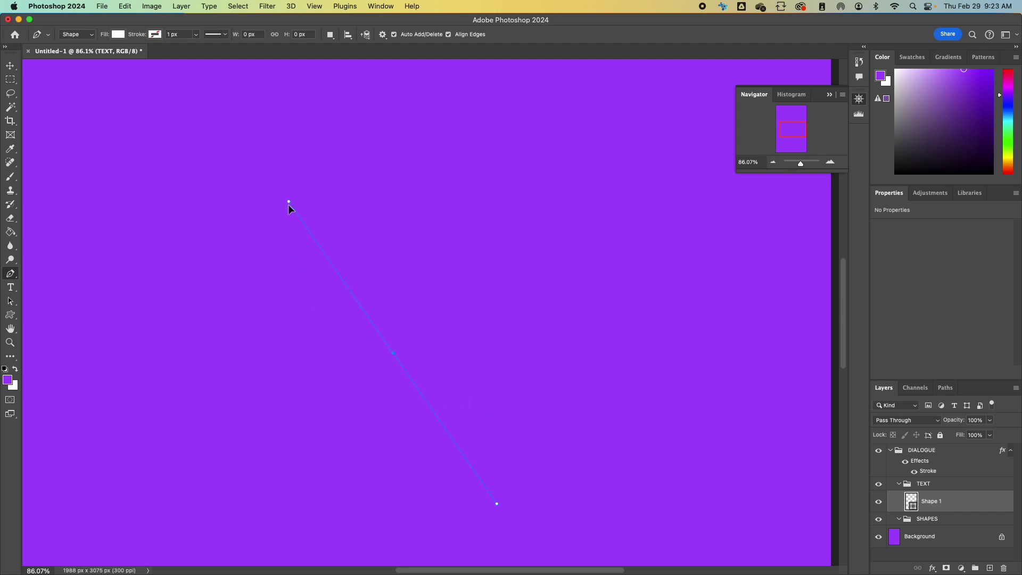
left_click_drag(376, 375, 378, 369)
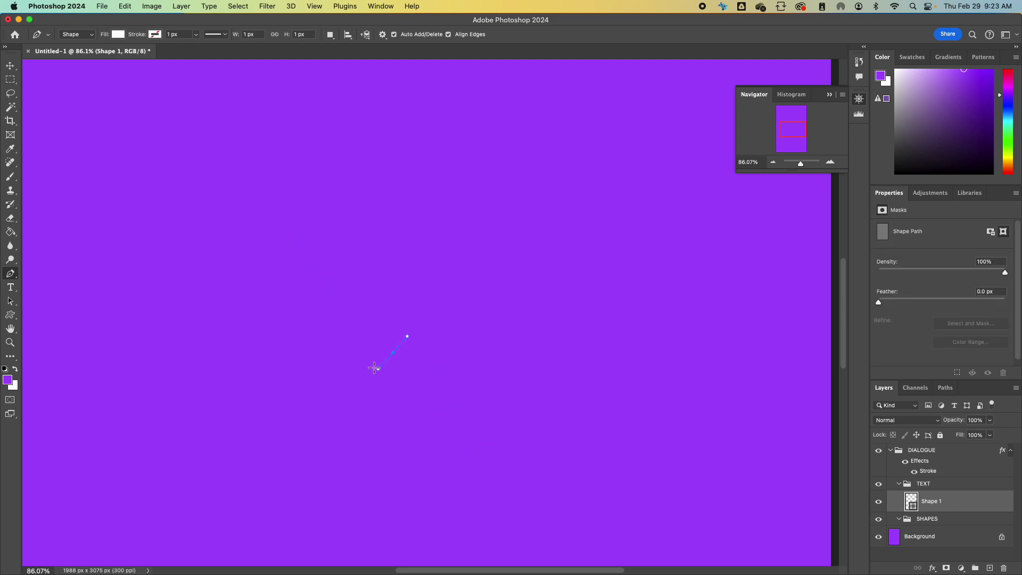
key("super+z")
left_click(363, 255)
left_click_drag(321, 261, 322, 260)
key("super+z")
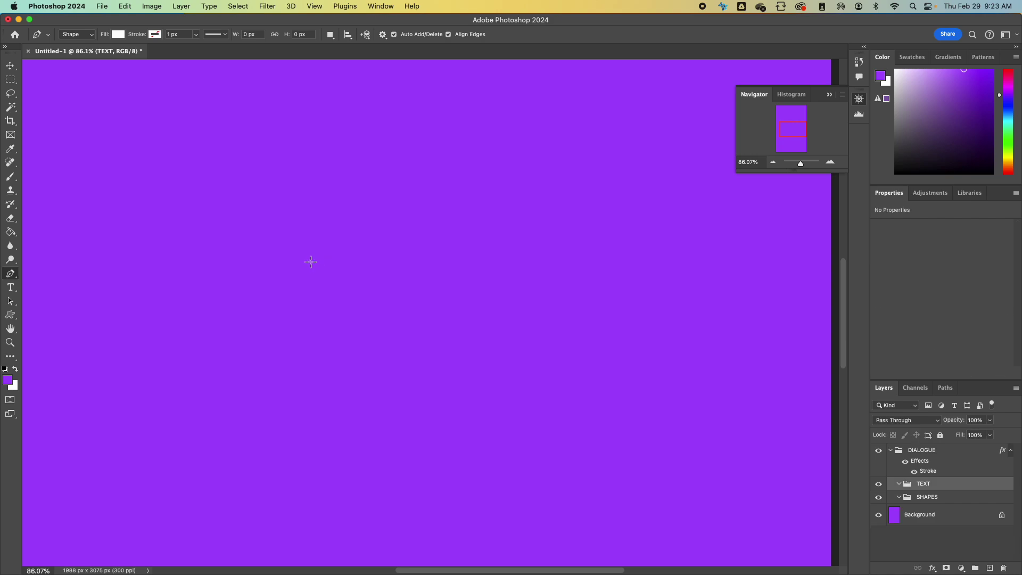
- Try drawing a rounded balloon about 628 × 389 px with the Freeform Pen tool, and undo it
left_click(13, 277)
left_click(52, 281)
mouse_move(441, 229)
left_mouse_down()
mouse_move(363, 229)
mouse_move(277, 266)
mouse_move(271, 322)
mouse_move(306, 362)
mouse_move(409, 390)
mouse_move(538, 374)
mouse_move(556, 328)
mouse_move(474, 223)
left_mouse_up()
left_click(382, 218)
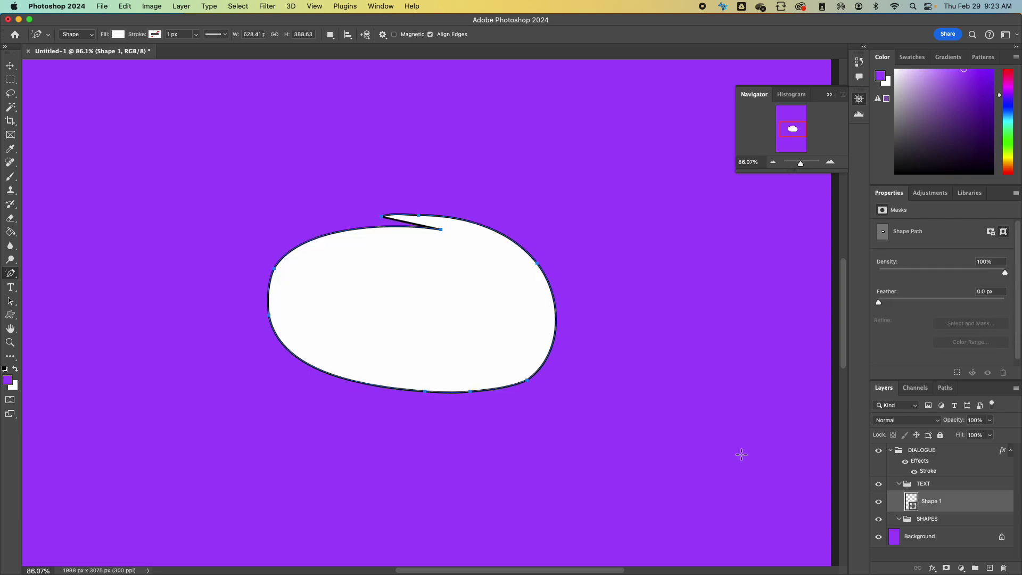
key("super+z")
- Try freehand balloon outlines, starting with a lopsided one about 718 × 454 px, and undo each attempt
mouse_move(452, 271)
left_mouse_down()
mouse_move(310, 436)
mouse_move(621, 397)
mouse_move(579, 327)
mouse_move(519, 289)
left_mouse_up()
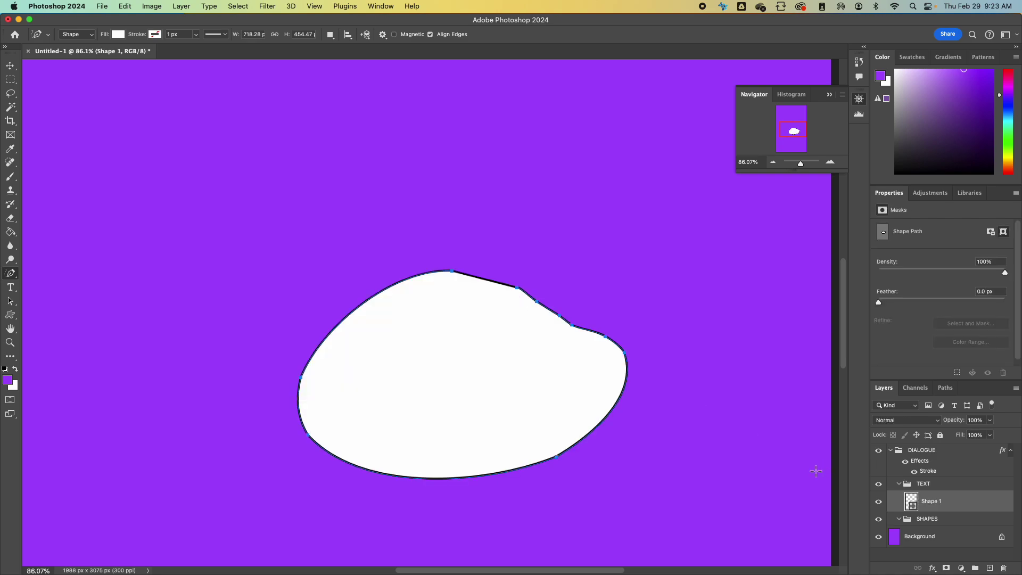
key("super+z")
mouse_move(378, 192)
left_mouse_down()
mouse_move(623, 388)
mouse_move(632, 198)
mouse_move(518, 194)
left_mouse_up()
key("super+z")
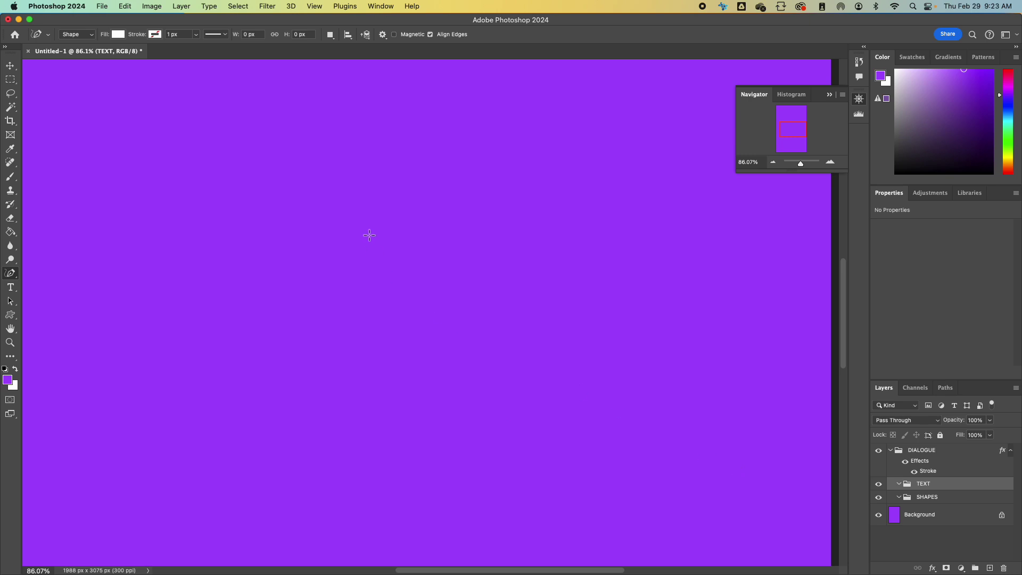
- Try drawing freehand tails, starting with a wavy one about 609 × 511 px, and undo each attempt
mouse_move(420, 190)
left_mouse_down()
mouse_move(471, 199)
mouse_move(432, 207)
mouse_move(418, 258)
mouse_move(371, 337)
mouse_move(281, 411)
mouse_move(201, 424)
mouse_move(274, 392)
mouse_move(329, 350)
mouse_move(379, 273)
mouse_move(399, 209)
mouse_move(422, 194)
left_mouse_up()
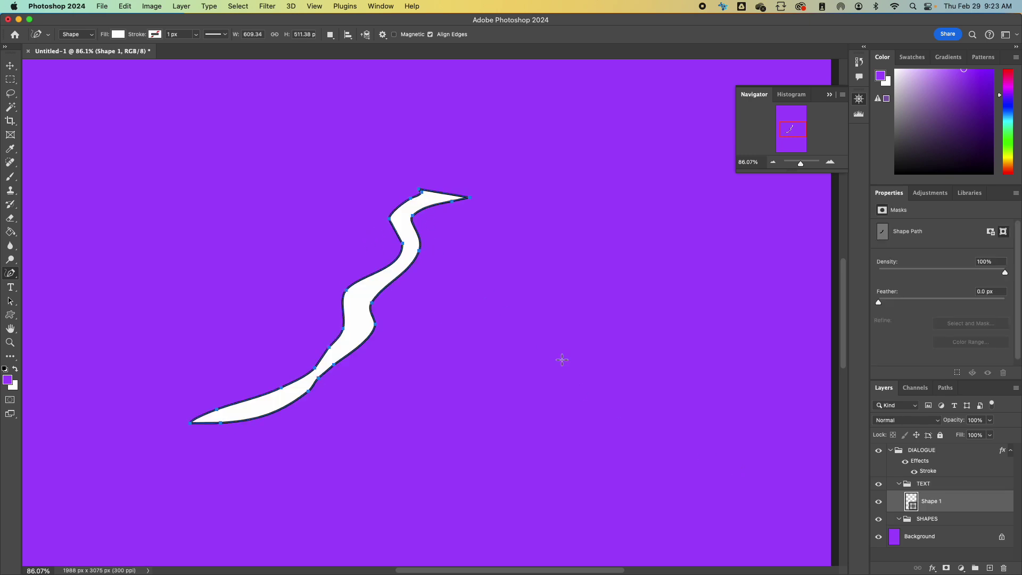
key("super+z")
mouse_move(295, 214)
left_mouse_down()
mouse_move(298, 248)
mouse_move(471, 332)
mouse_move(449, 306)
mouse_move(409, 194)
left_mouse_up()
key("super+z")
- Draw a curved, pointed tail about 647 × 252 px freehand with the Freeform Pen tool
mouse_move(350, 149)
left_mouse_down()
mouse_move(339, 186)
mouse_move(430, 219)
mouse_move(492, 182)
left_mouse_up()
right_click(387, 203)
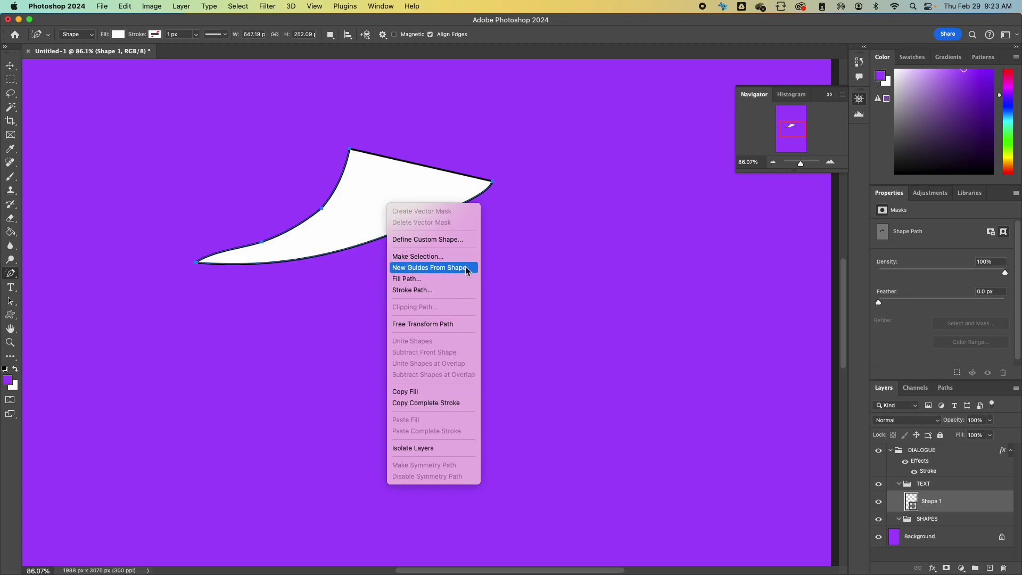
left_click(363, 207)
left_click(10, 314)
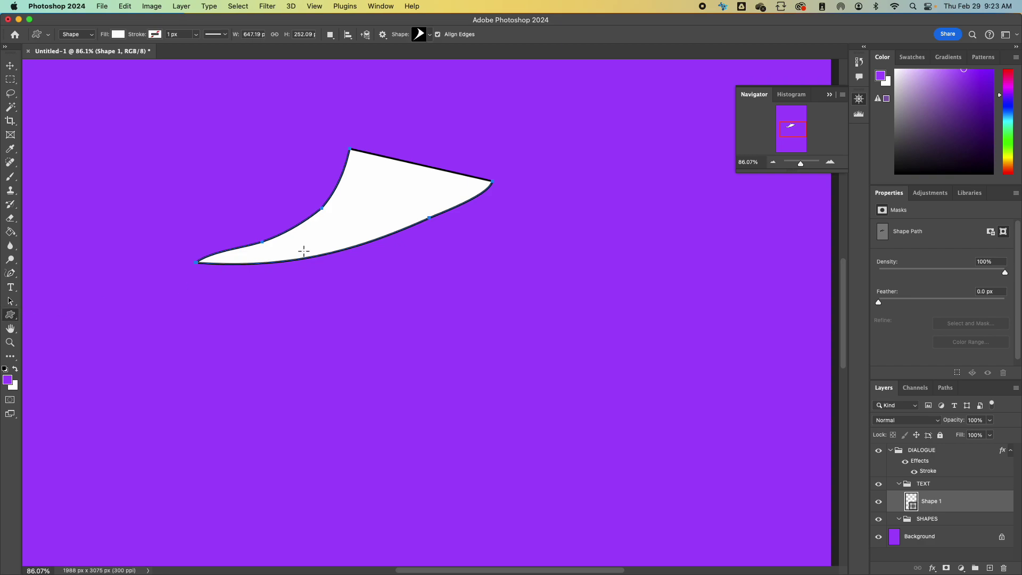
left_click(15, 306)
right_click(386, 208)
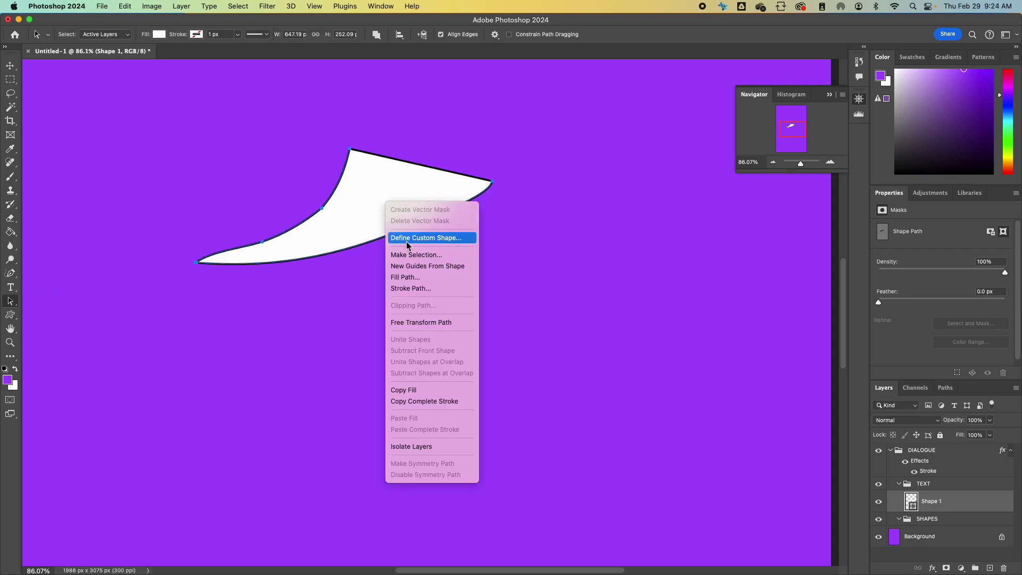
left_click(10, 314)
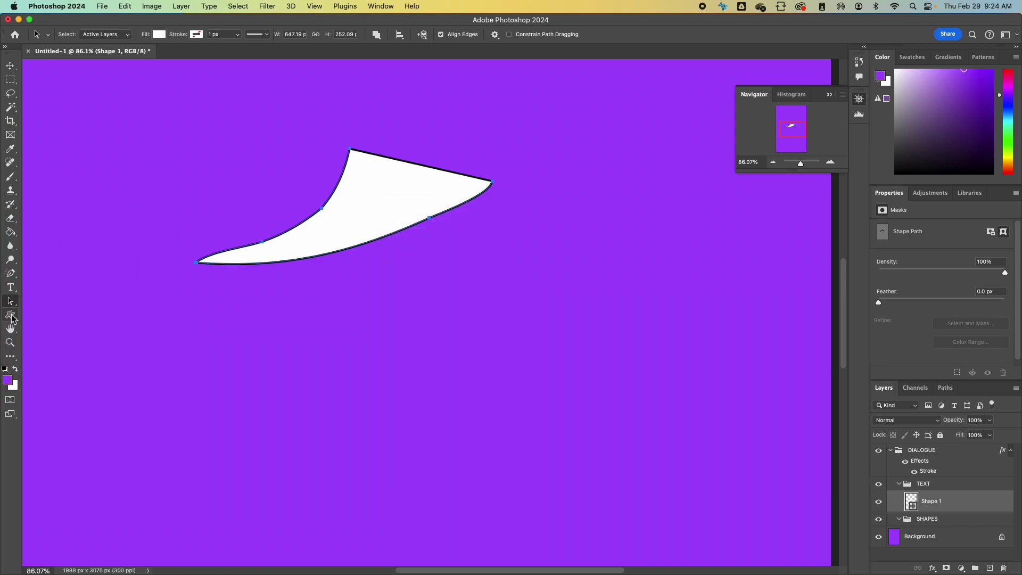
left_click(10, 315)
right_click(354, 216)
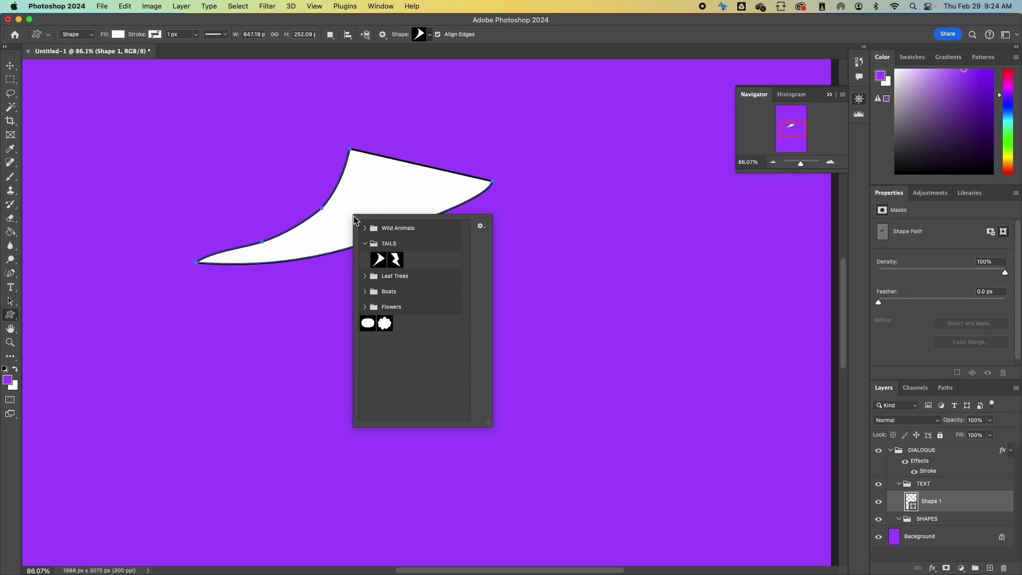
left_click(353, 209)
left_click(473, 323)
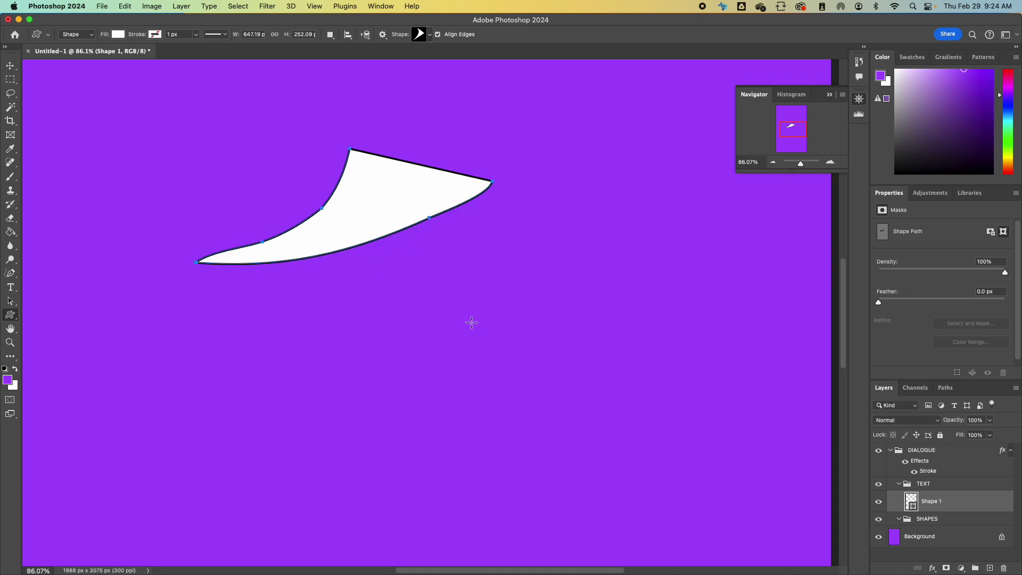
- Start defining the curved tail path as a custom shape, and cancel at the shape naming dialog
left_click(10, 301)
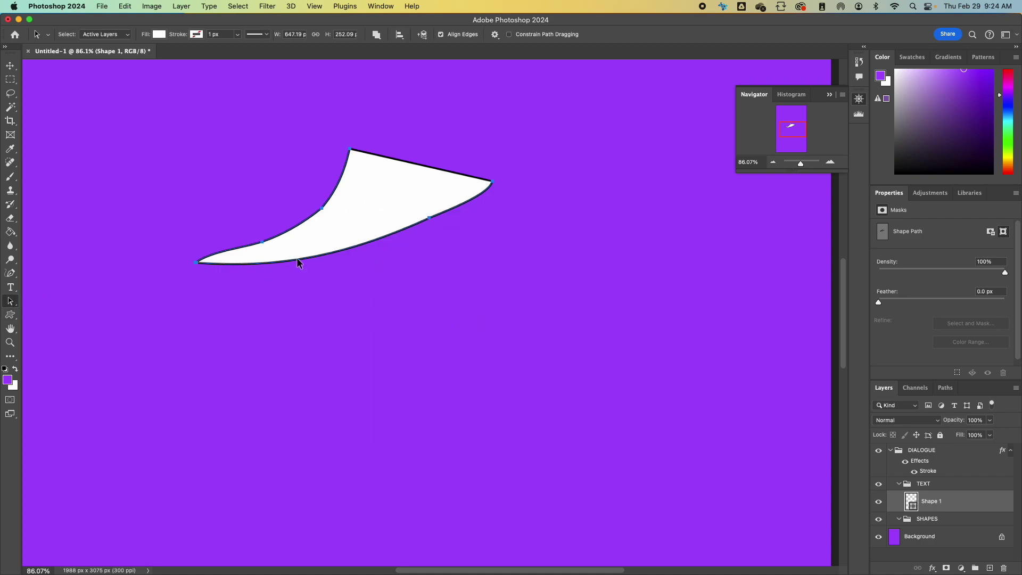
right_click(312, 246)
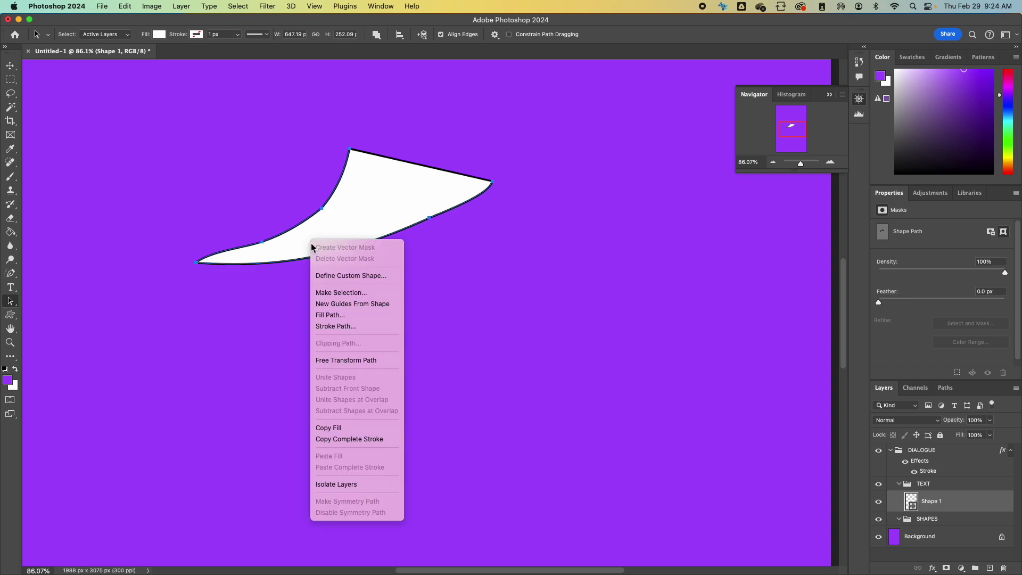
left_click(341, 276)
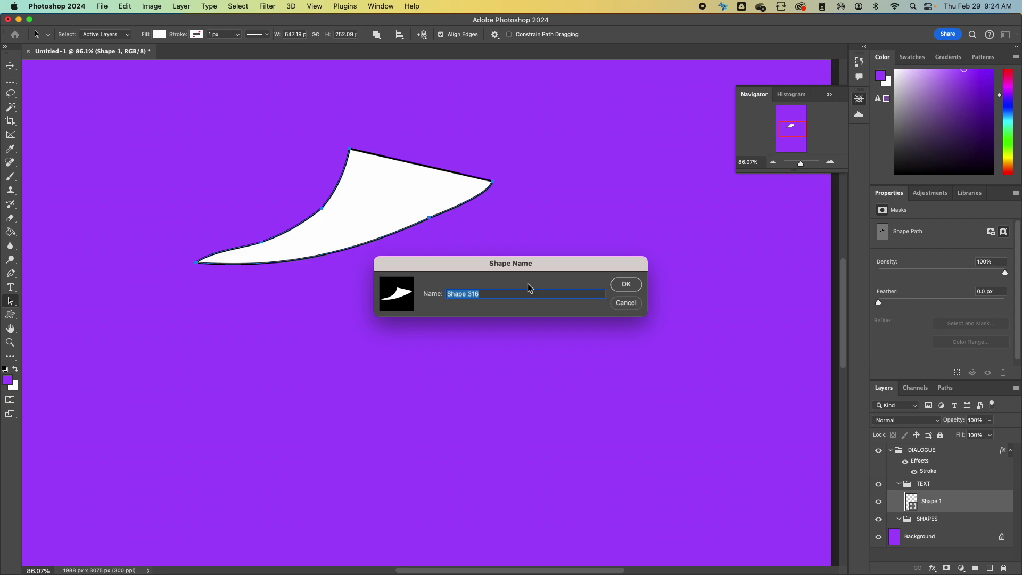
left_click(629, 303)
- Delete the curved tail shape and switch to the Move tool
key("BackSpace")
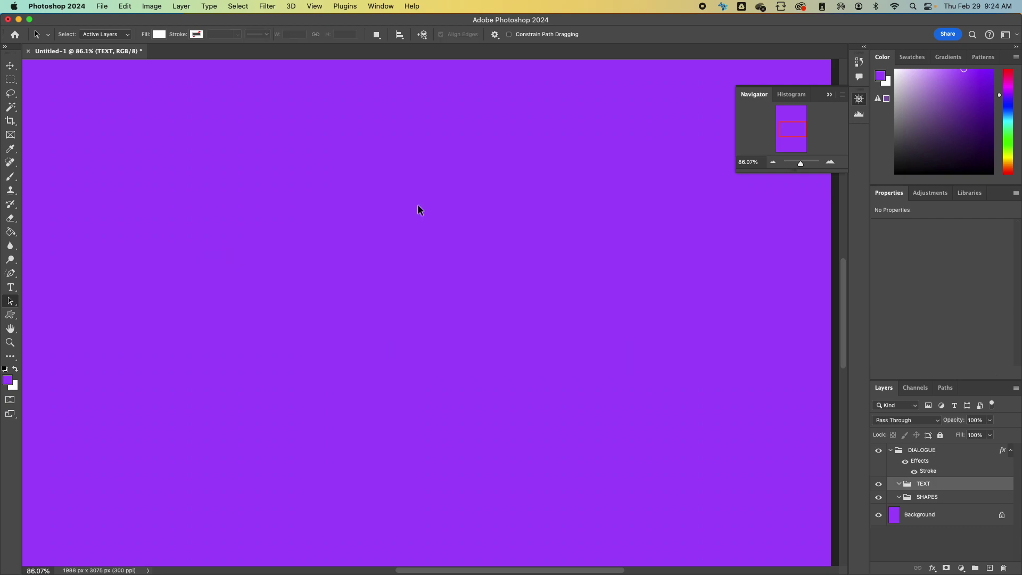
left_click(11, 65)
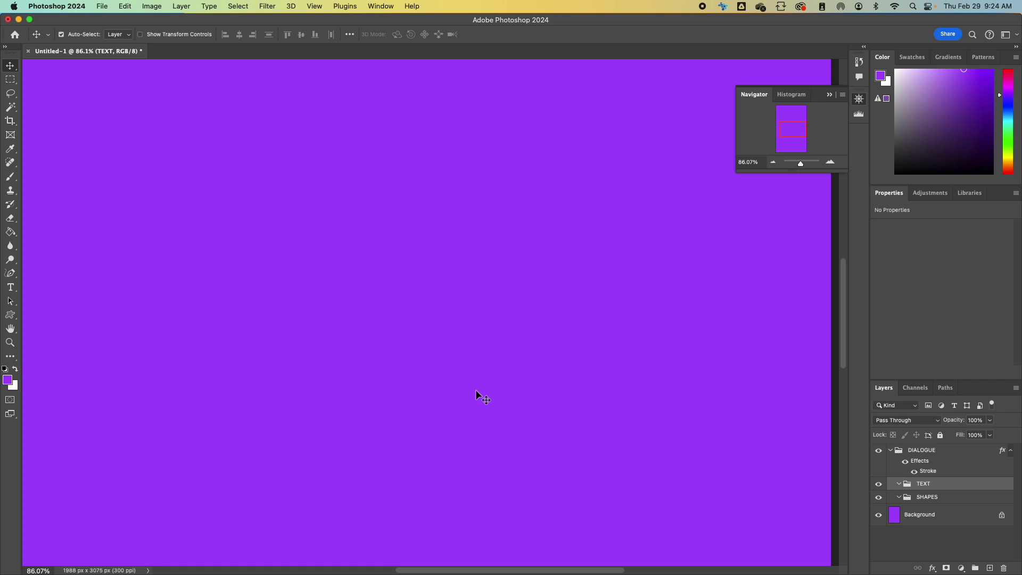
mouse_move(288, 573)
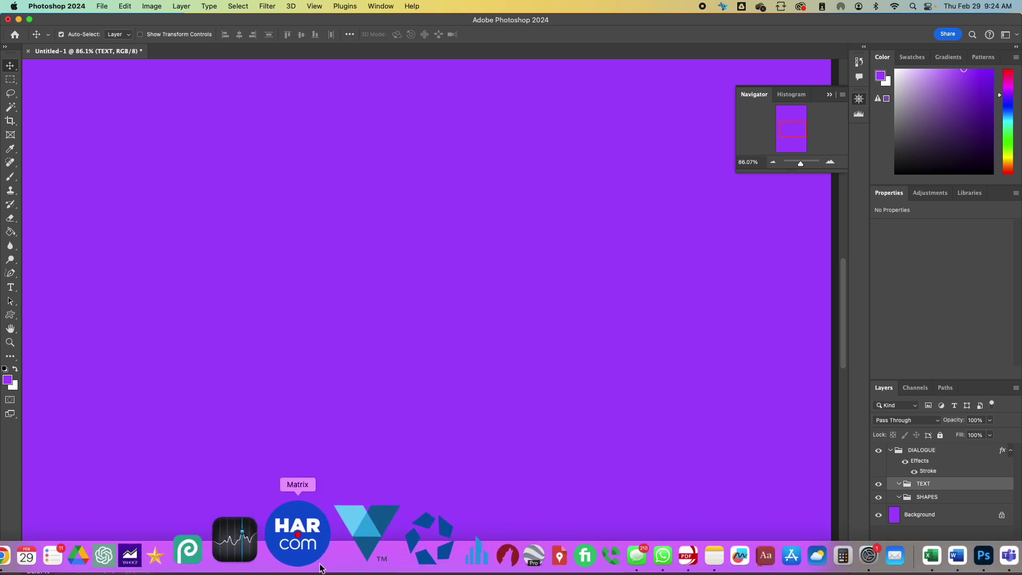
left_click(68, 564)
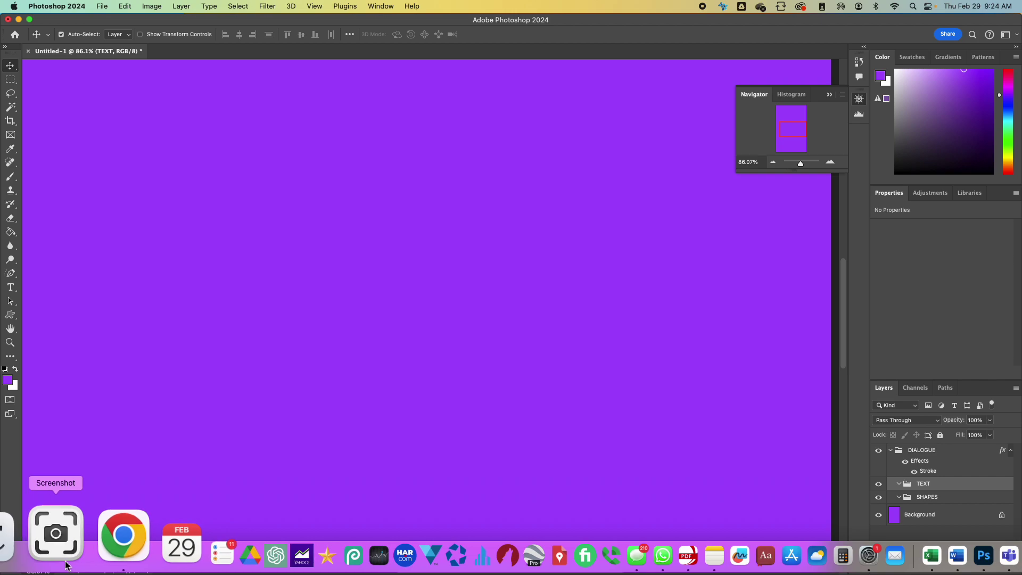